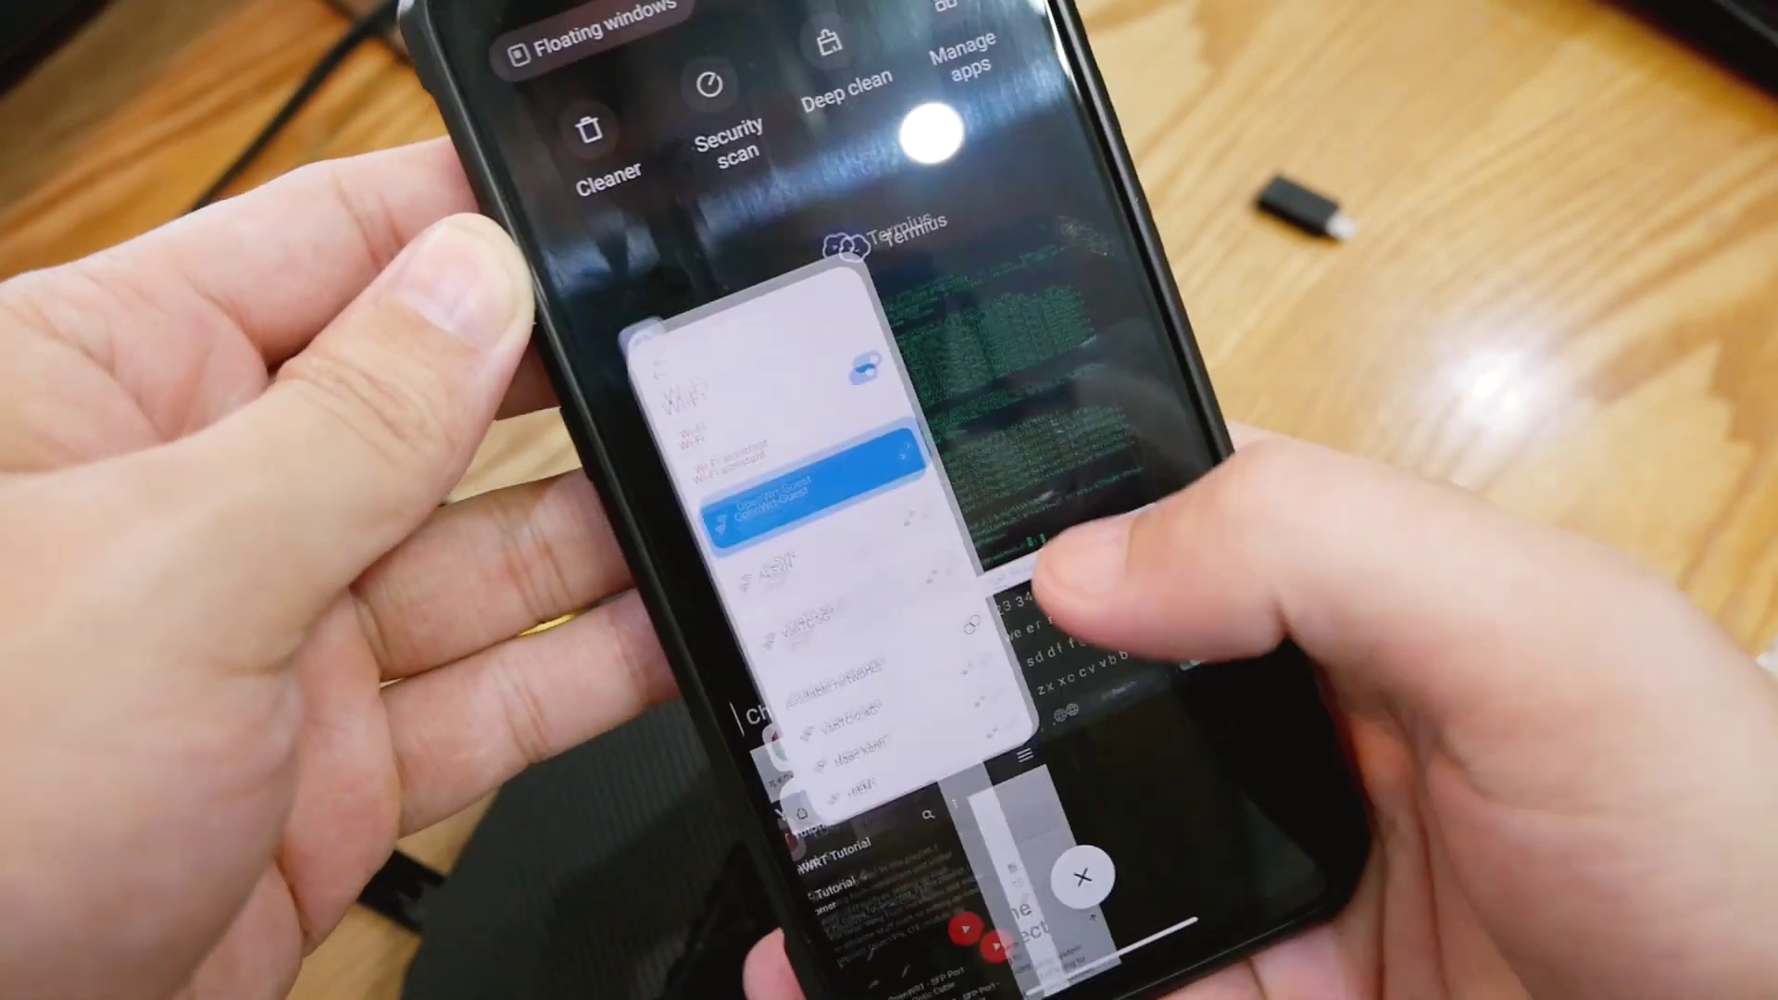
Step: In Termux, ping the router at 192.168.1.1 and stop it after the pings fail
left_click(1009, 407)
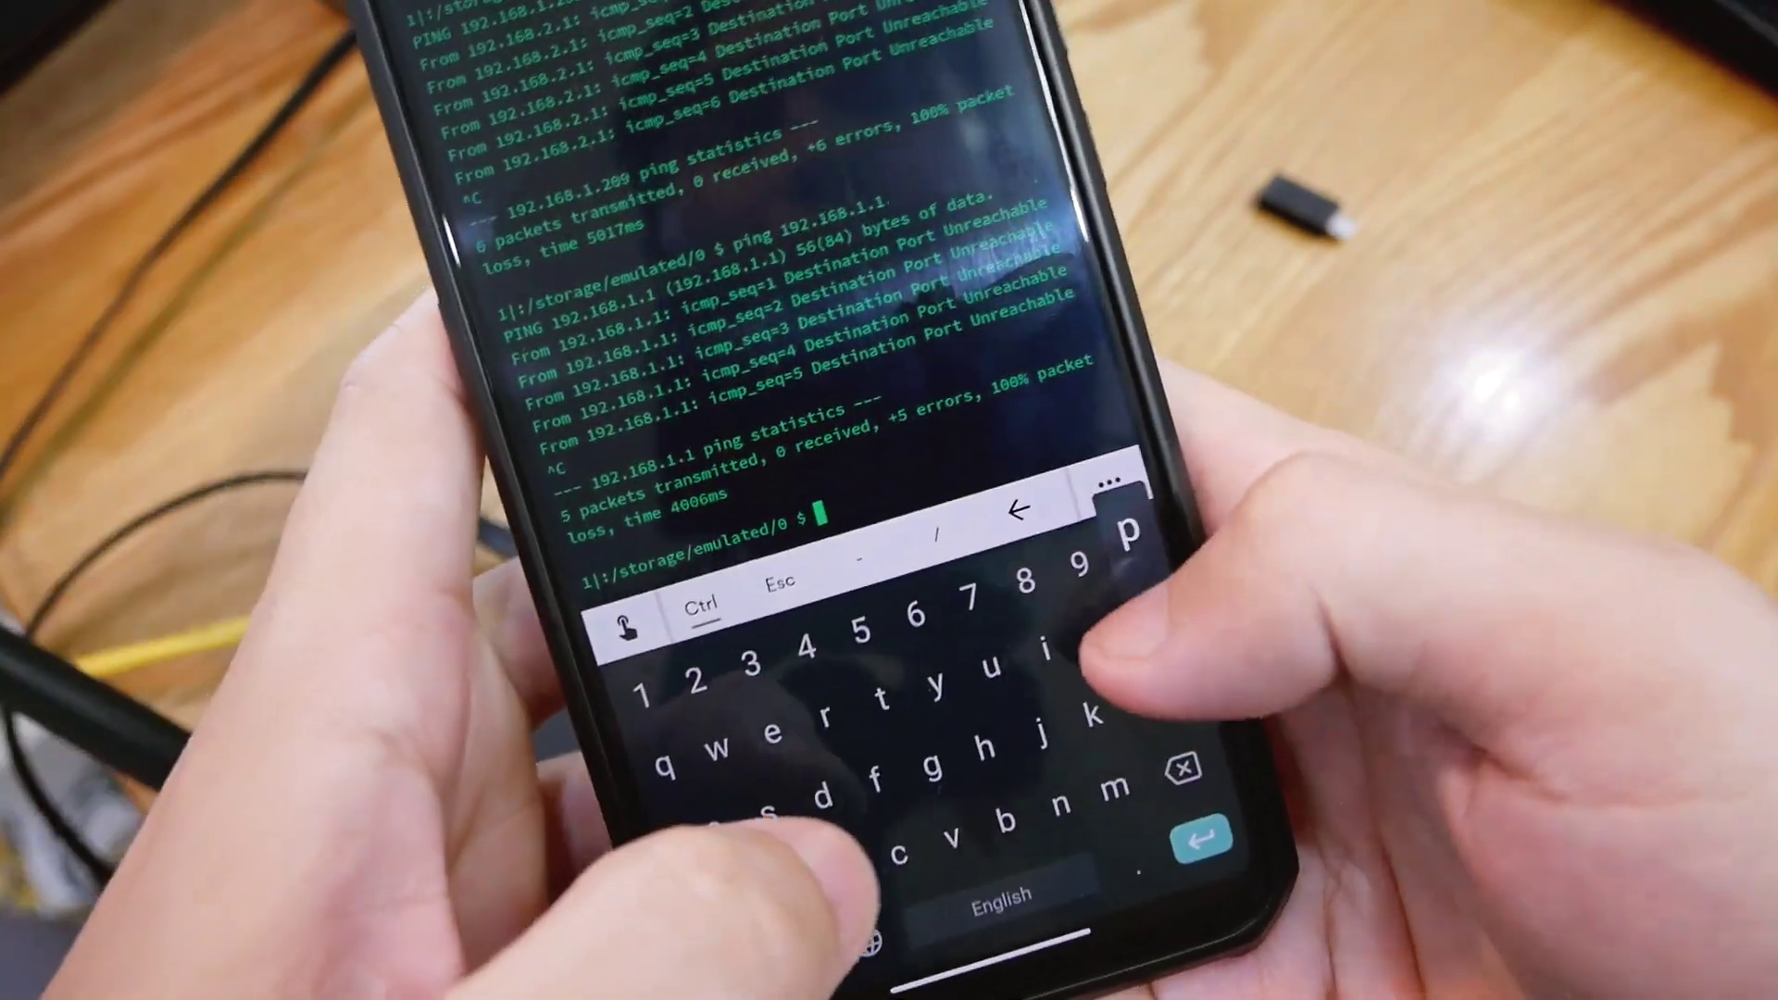
type("ping 19")
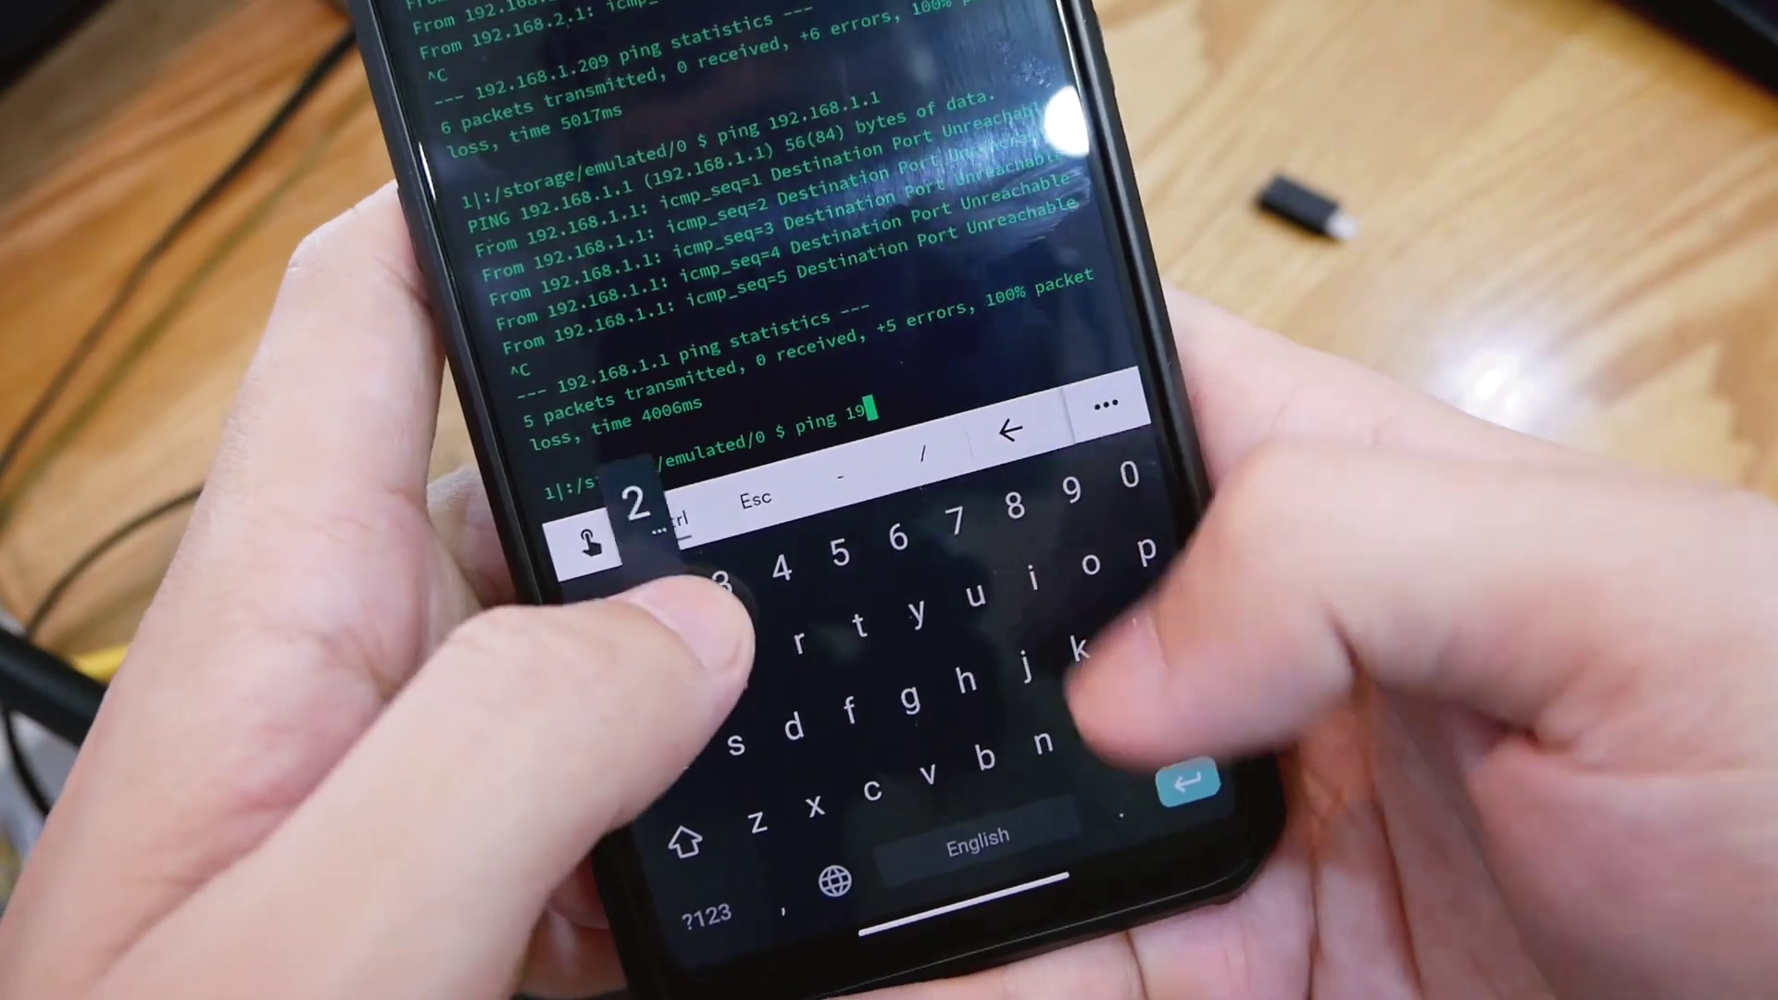
type("2.168")
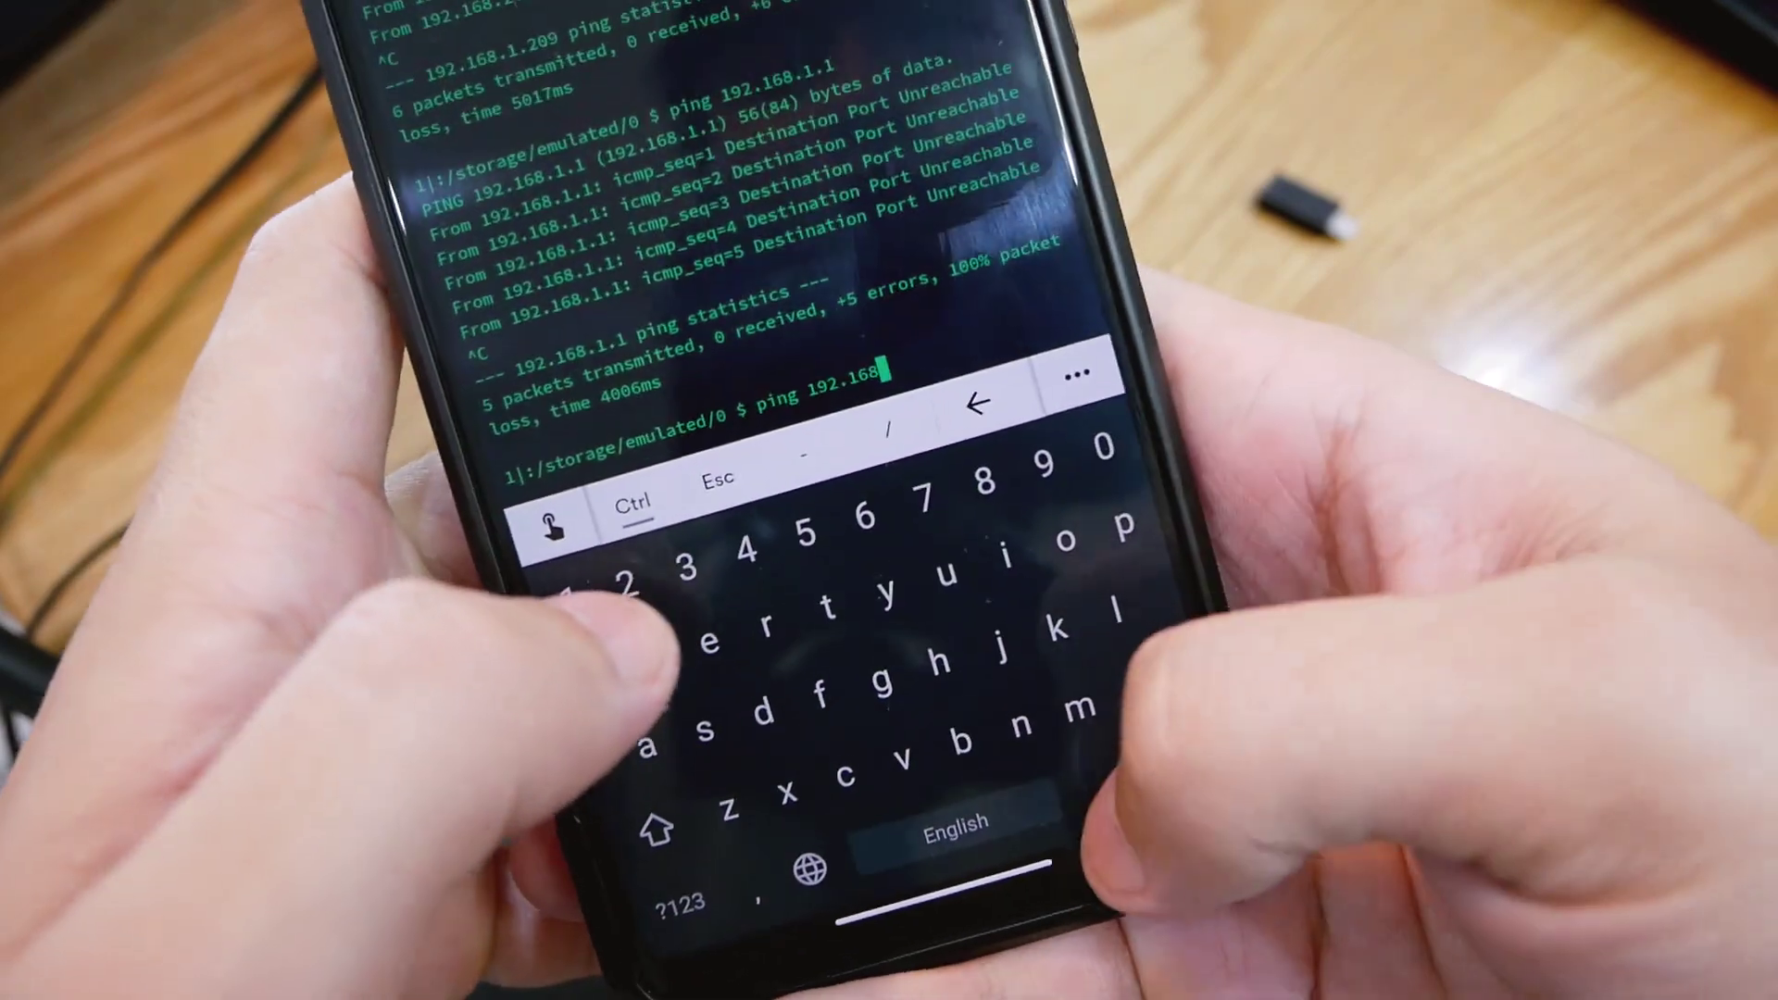
type(".1.1")
key("Return")
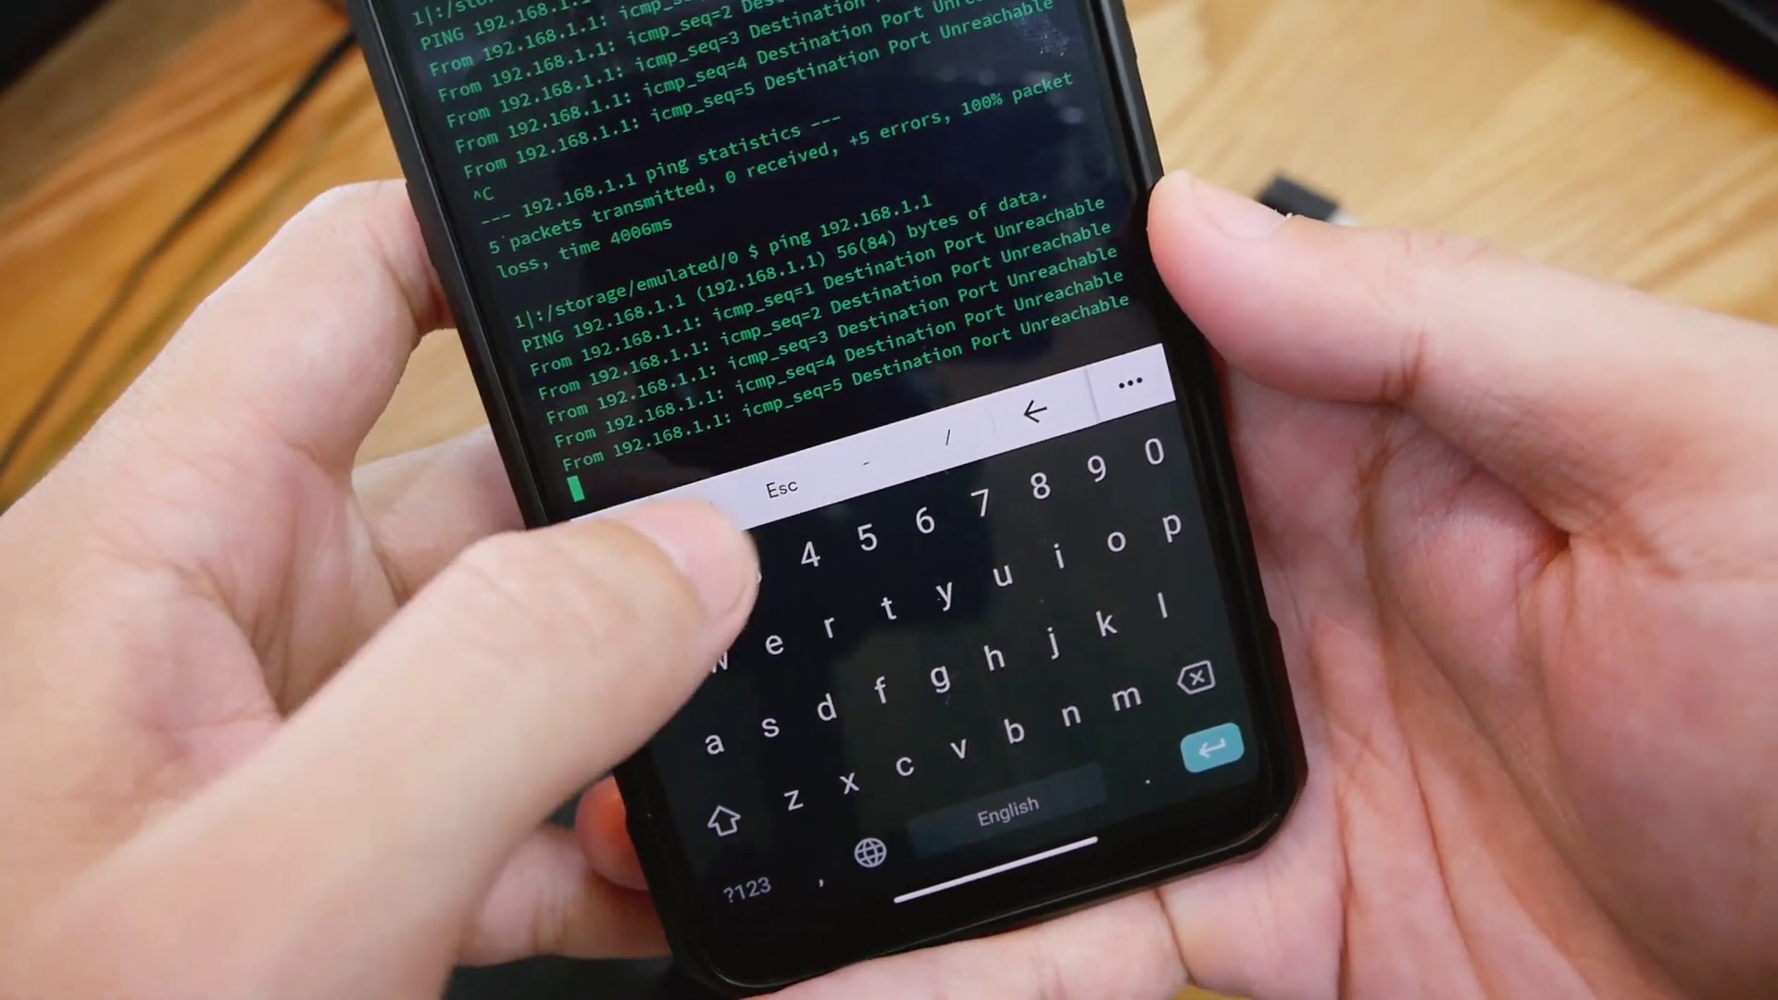
key("ctrl+c")
Step: Ping google.com and stop it to show 0% packet loss
type("p")
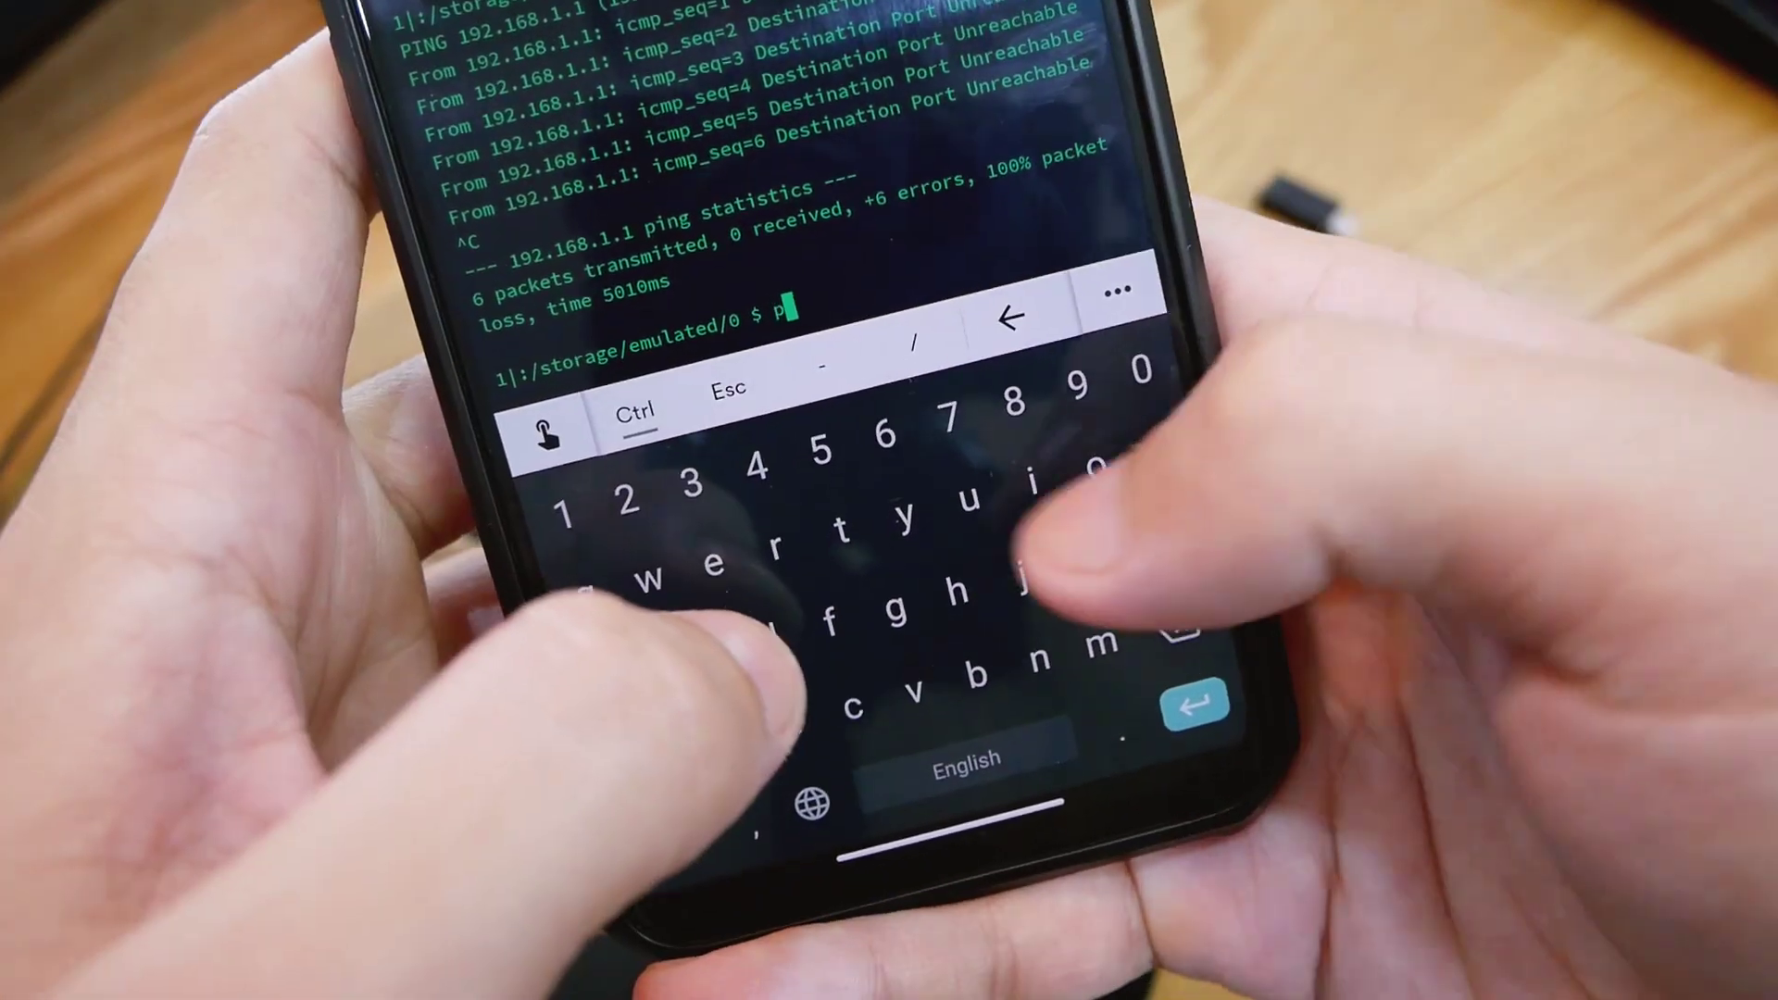
type("ing go")
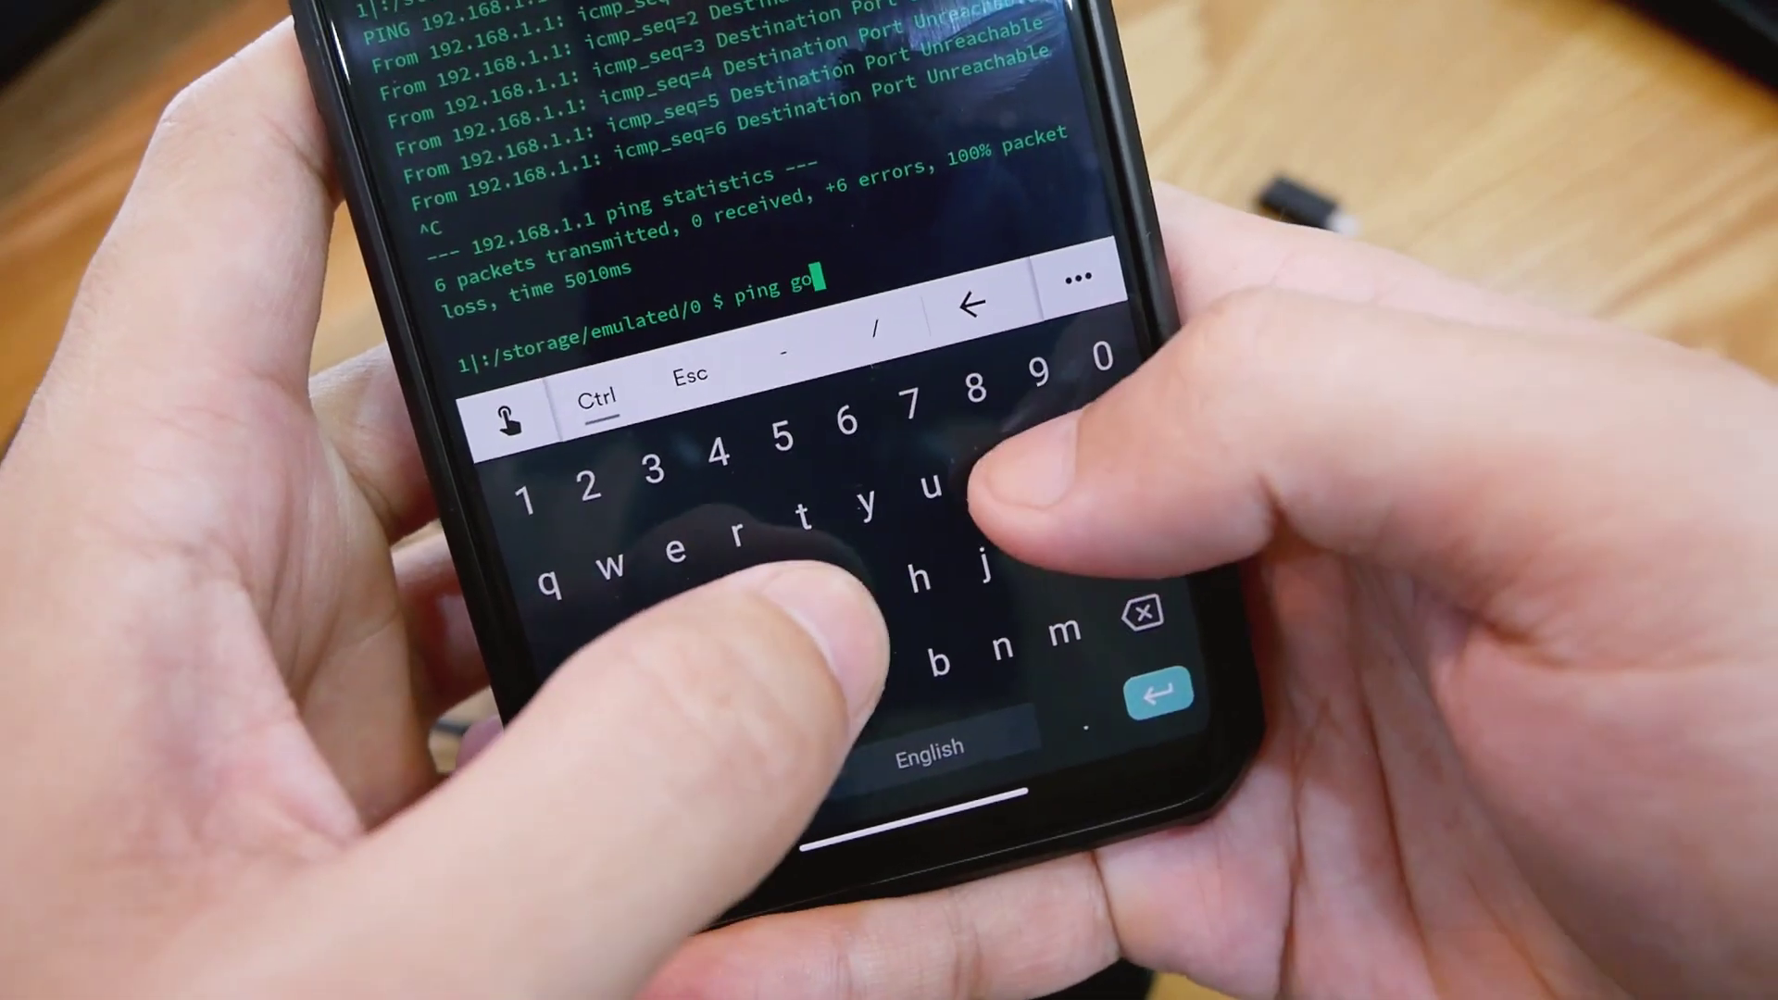
type("ogle.com")
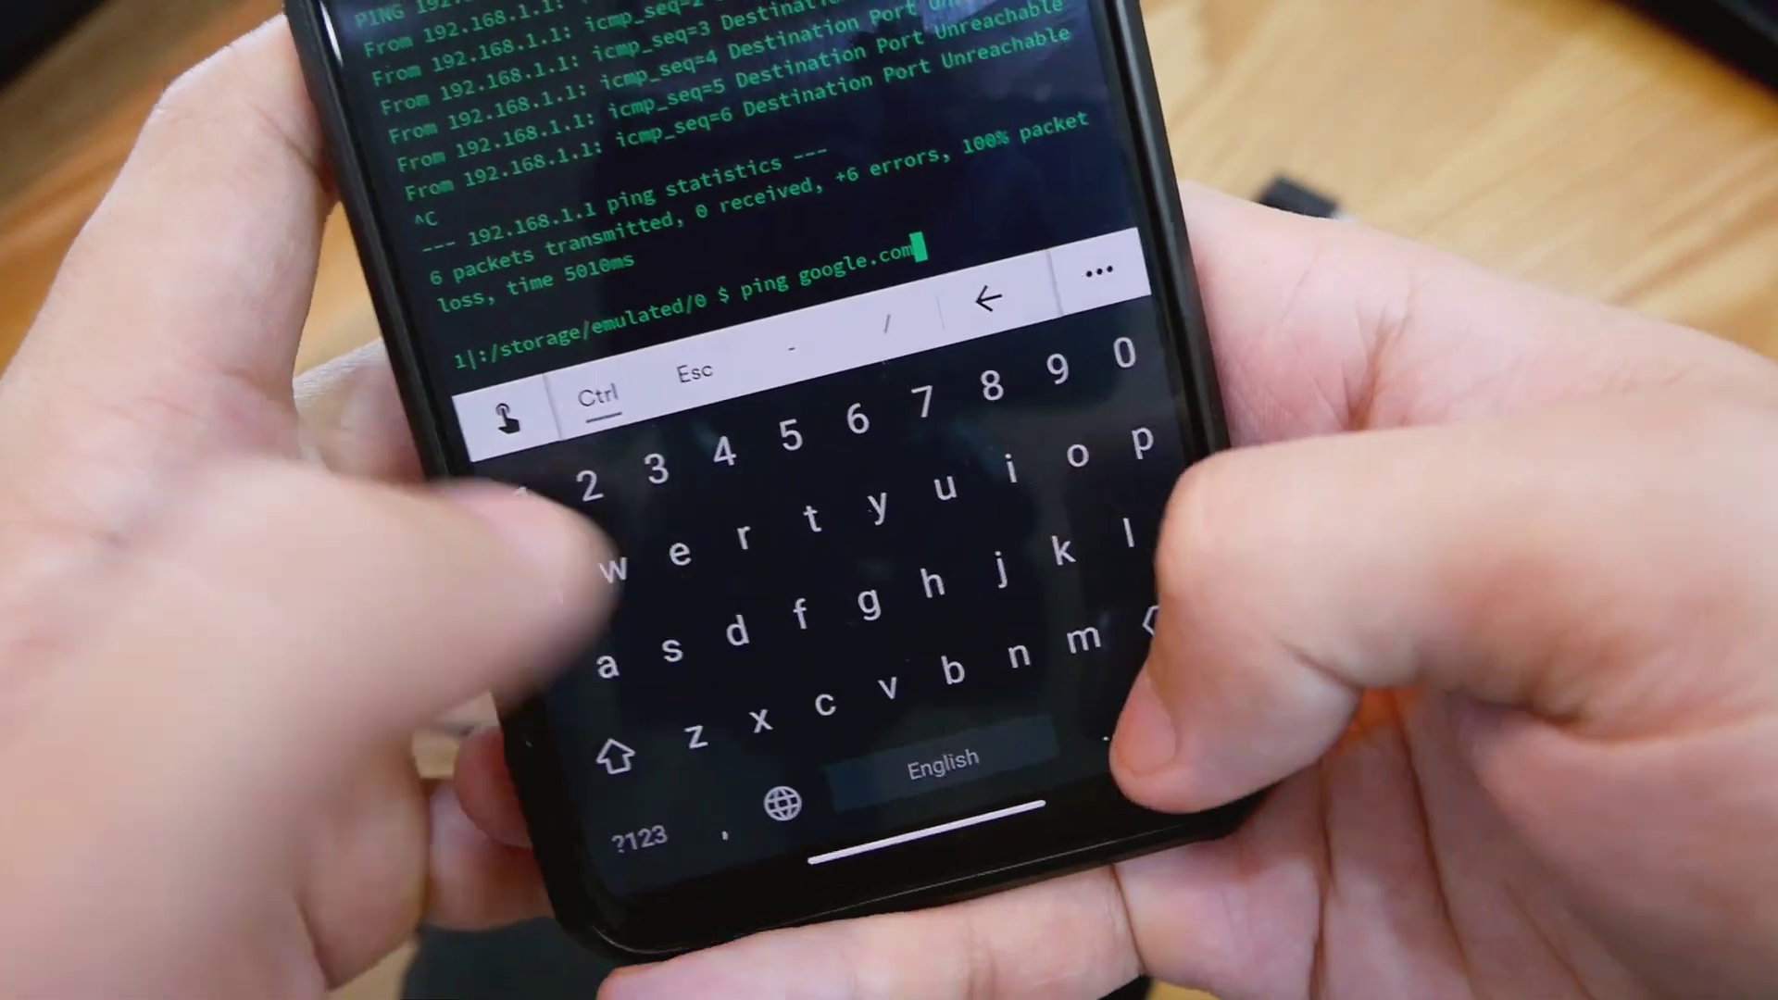
key("Return")
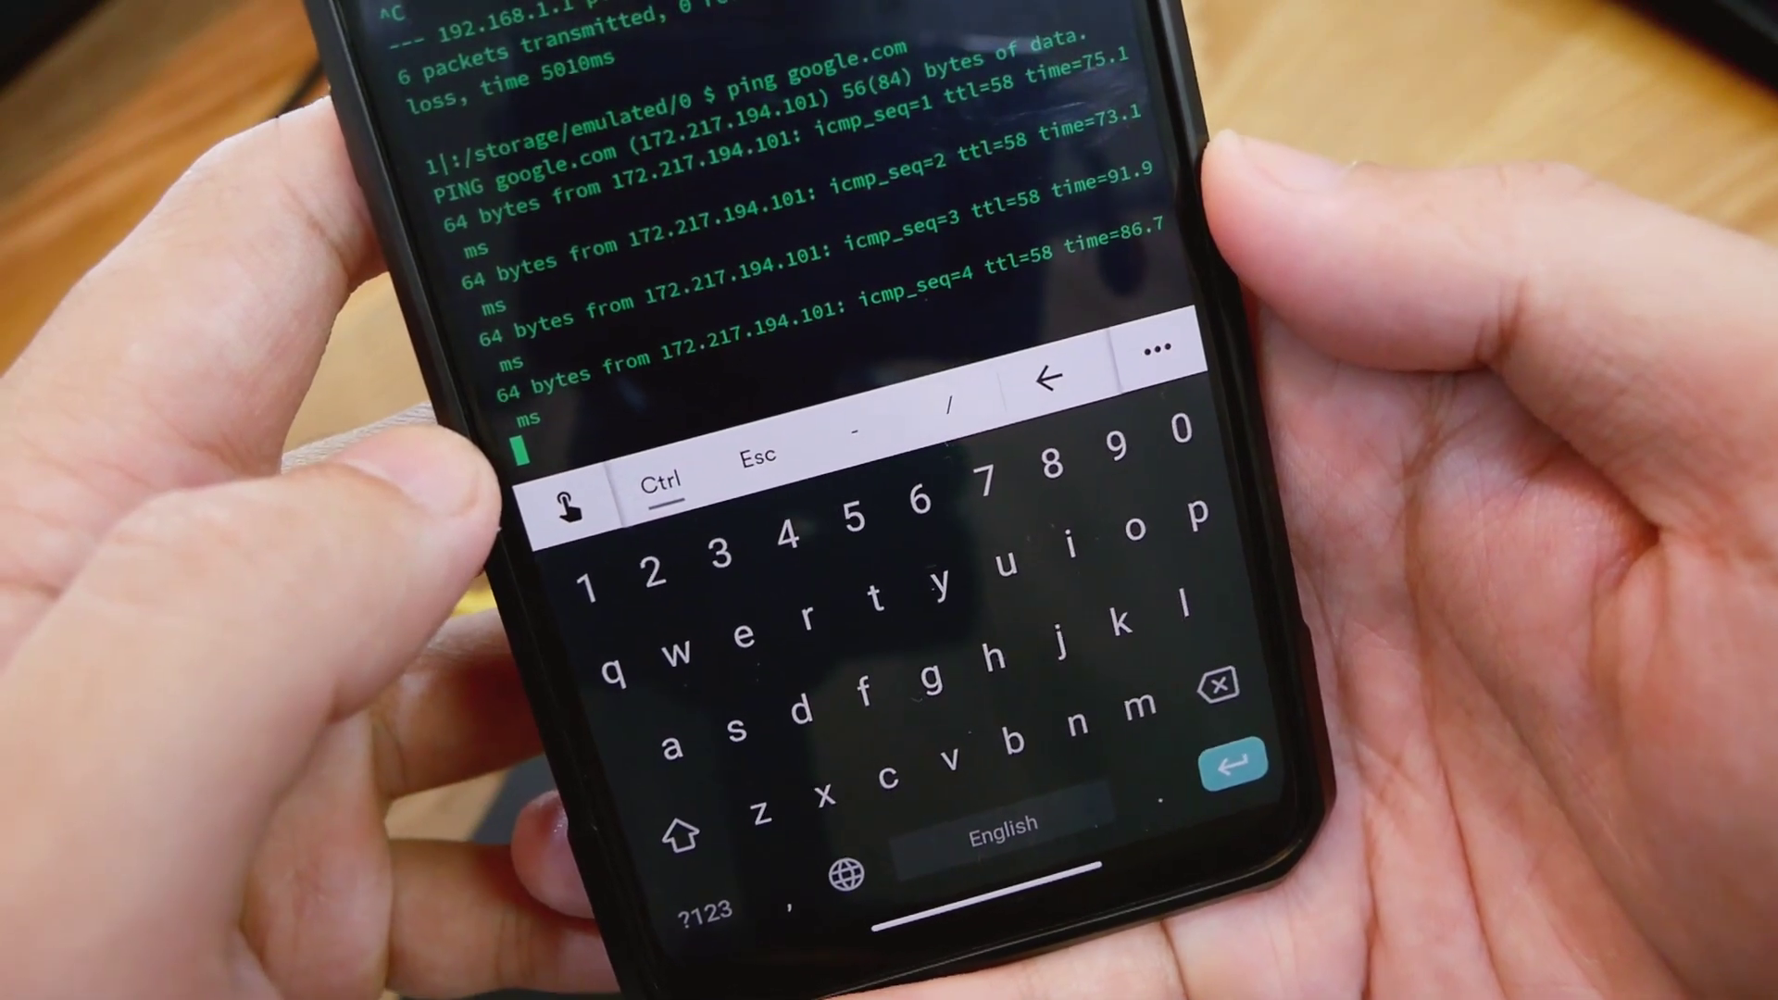
key("ctrl+c")
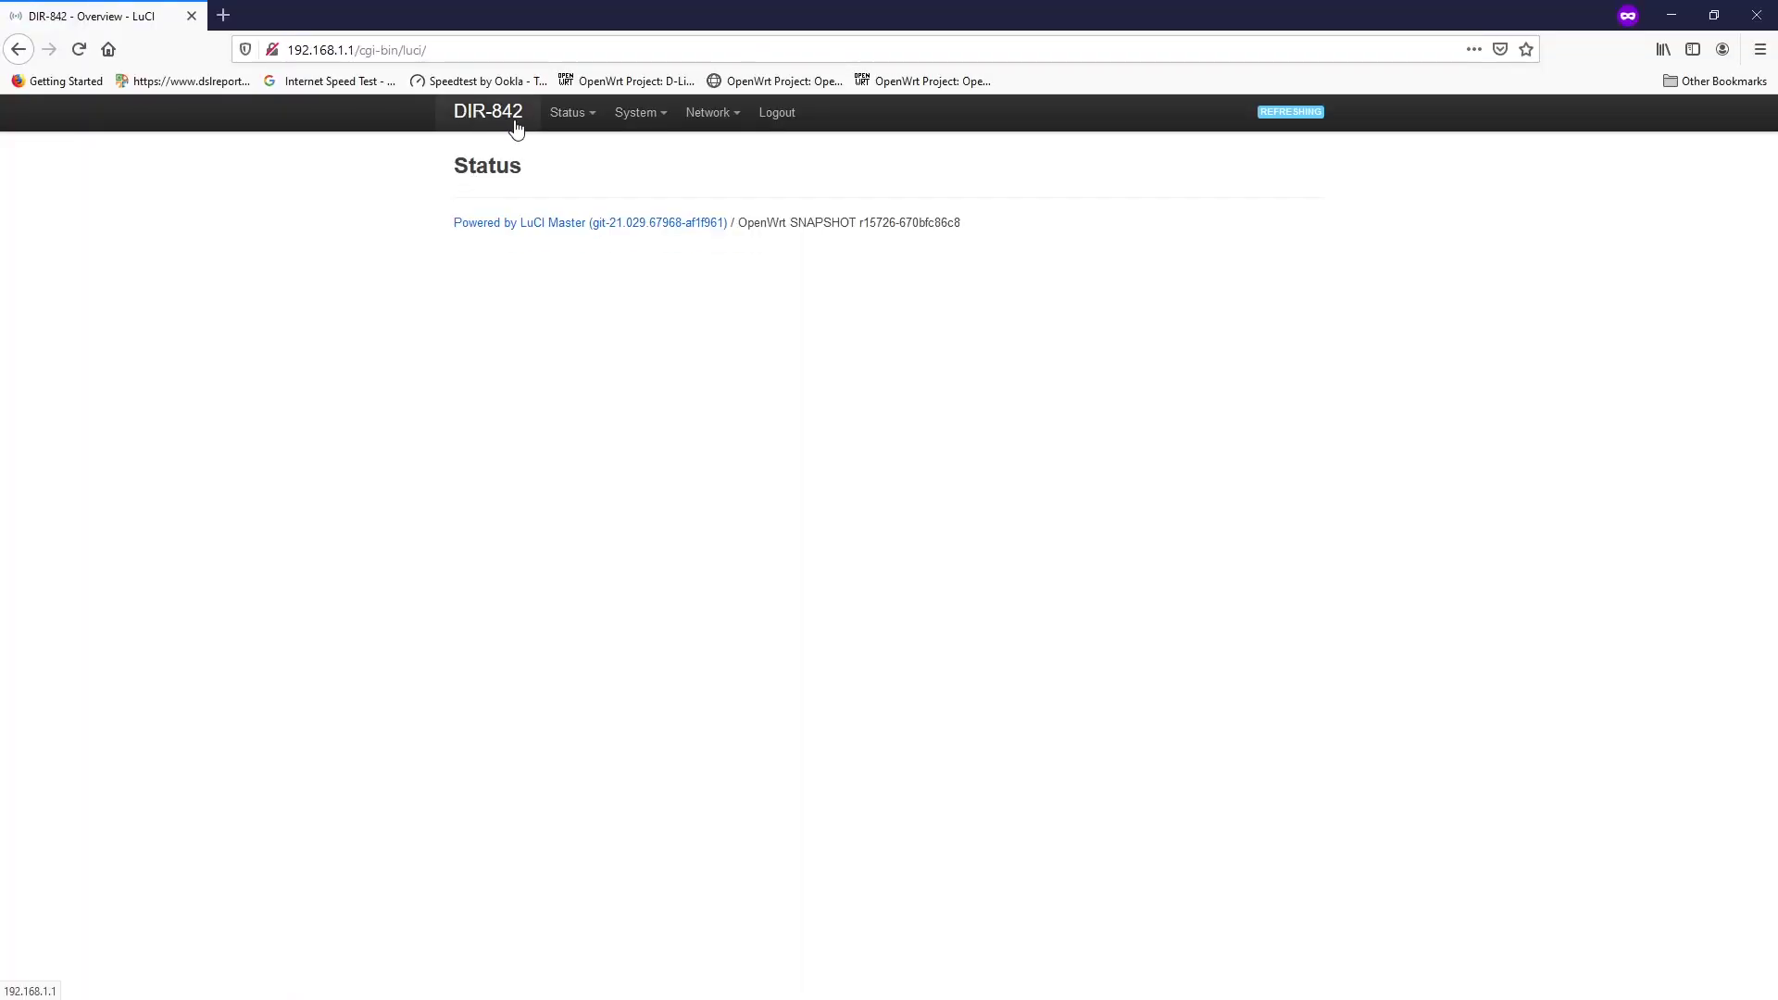
Step: Go to Network > Interfaces to view LAN (192.168.1.1/24), WAN and WAN6
mouse_move(717, 114)
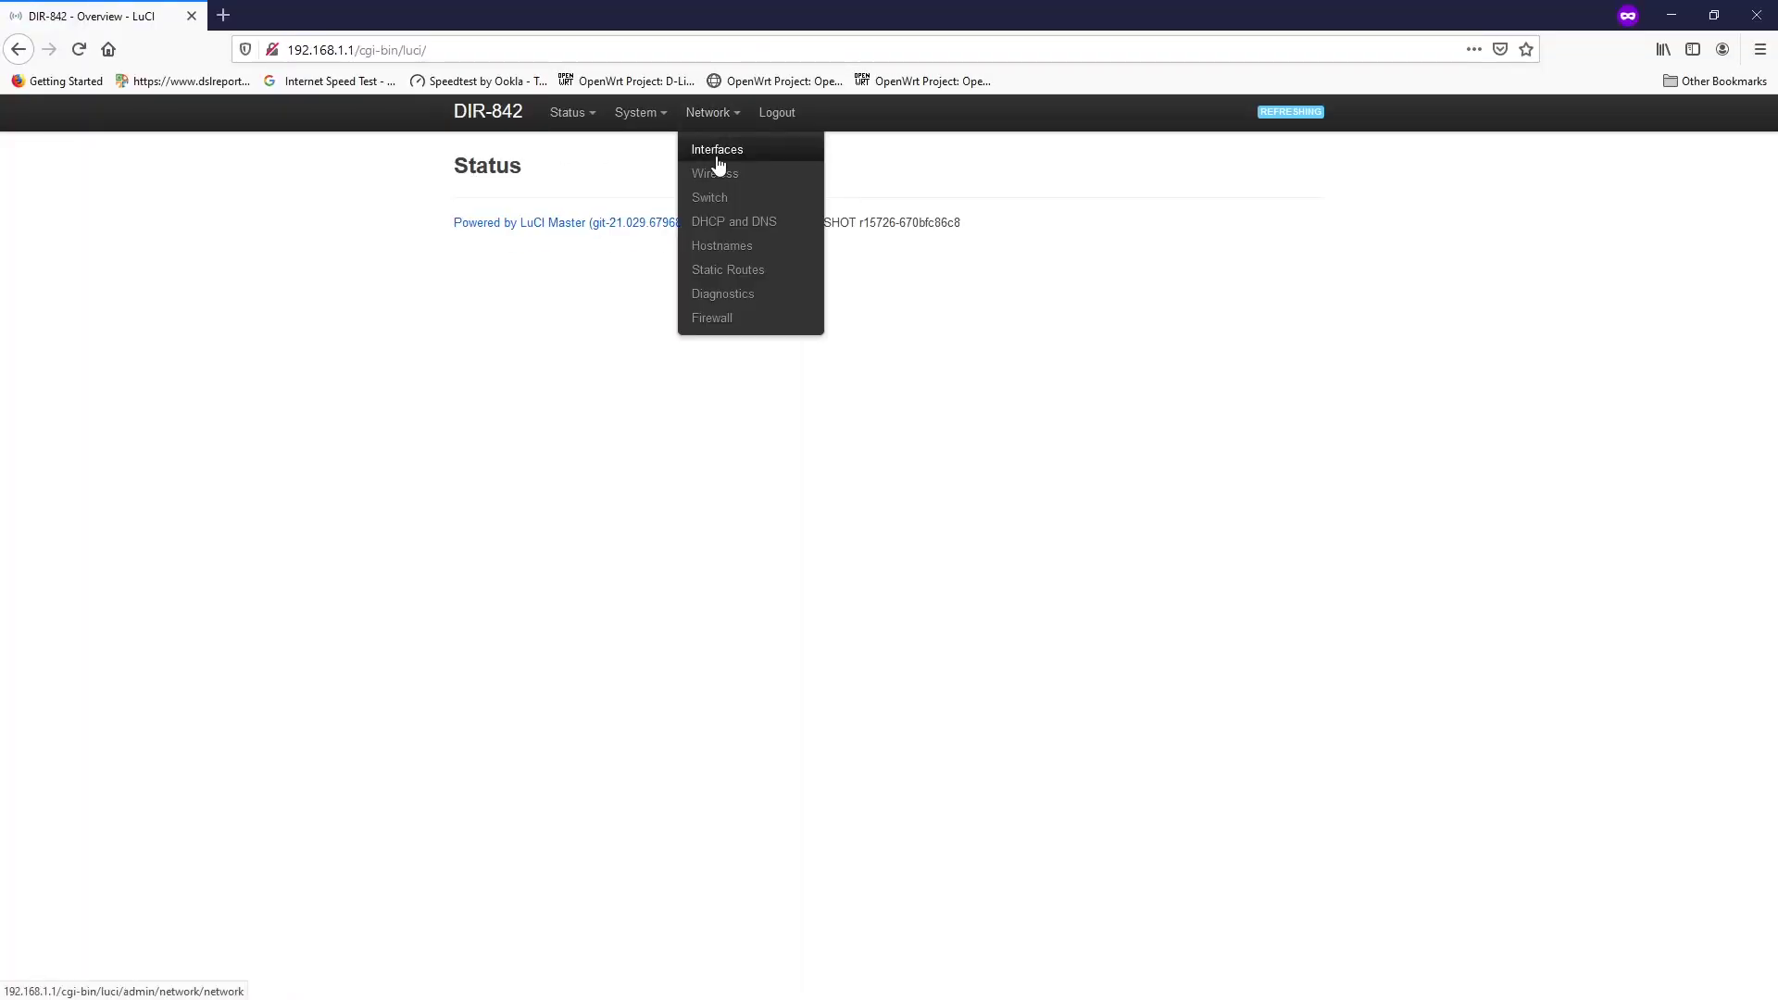
left_click(719, 153)
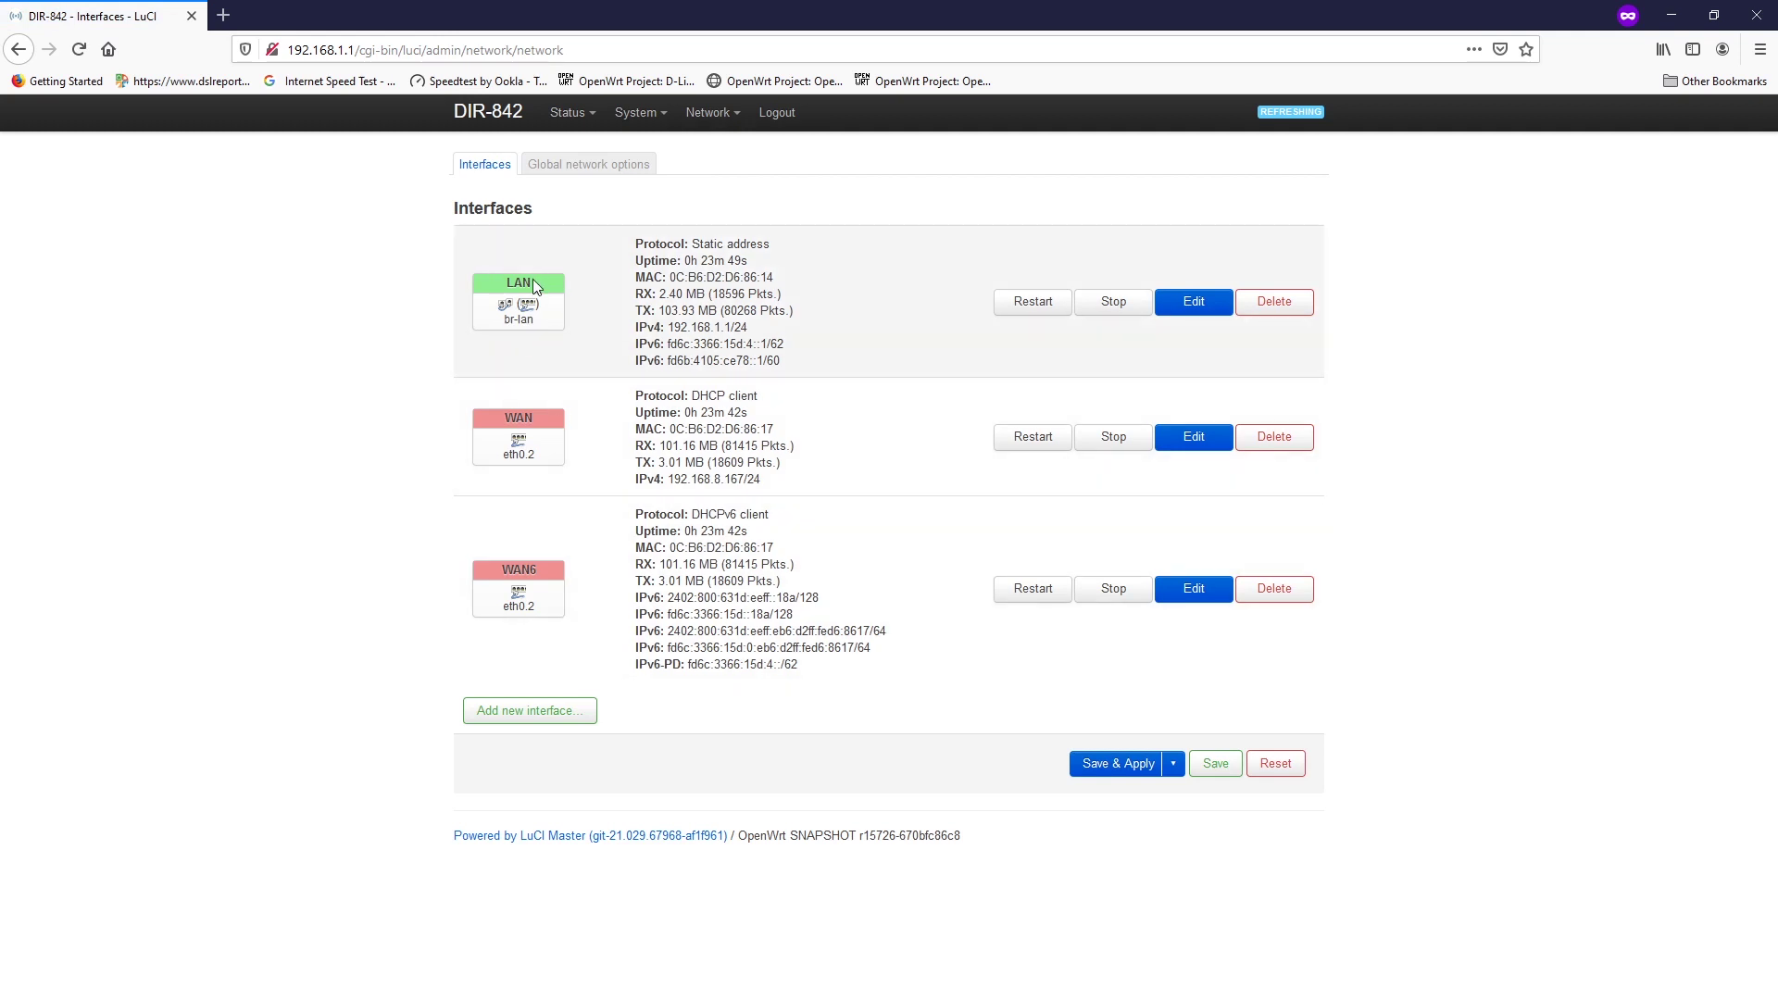
double_click(537, 284)
left_click(733, 331)
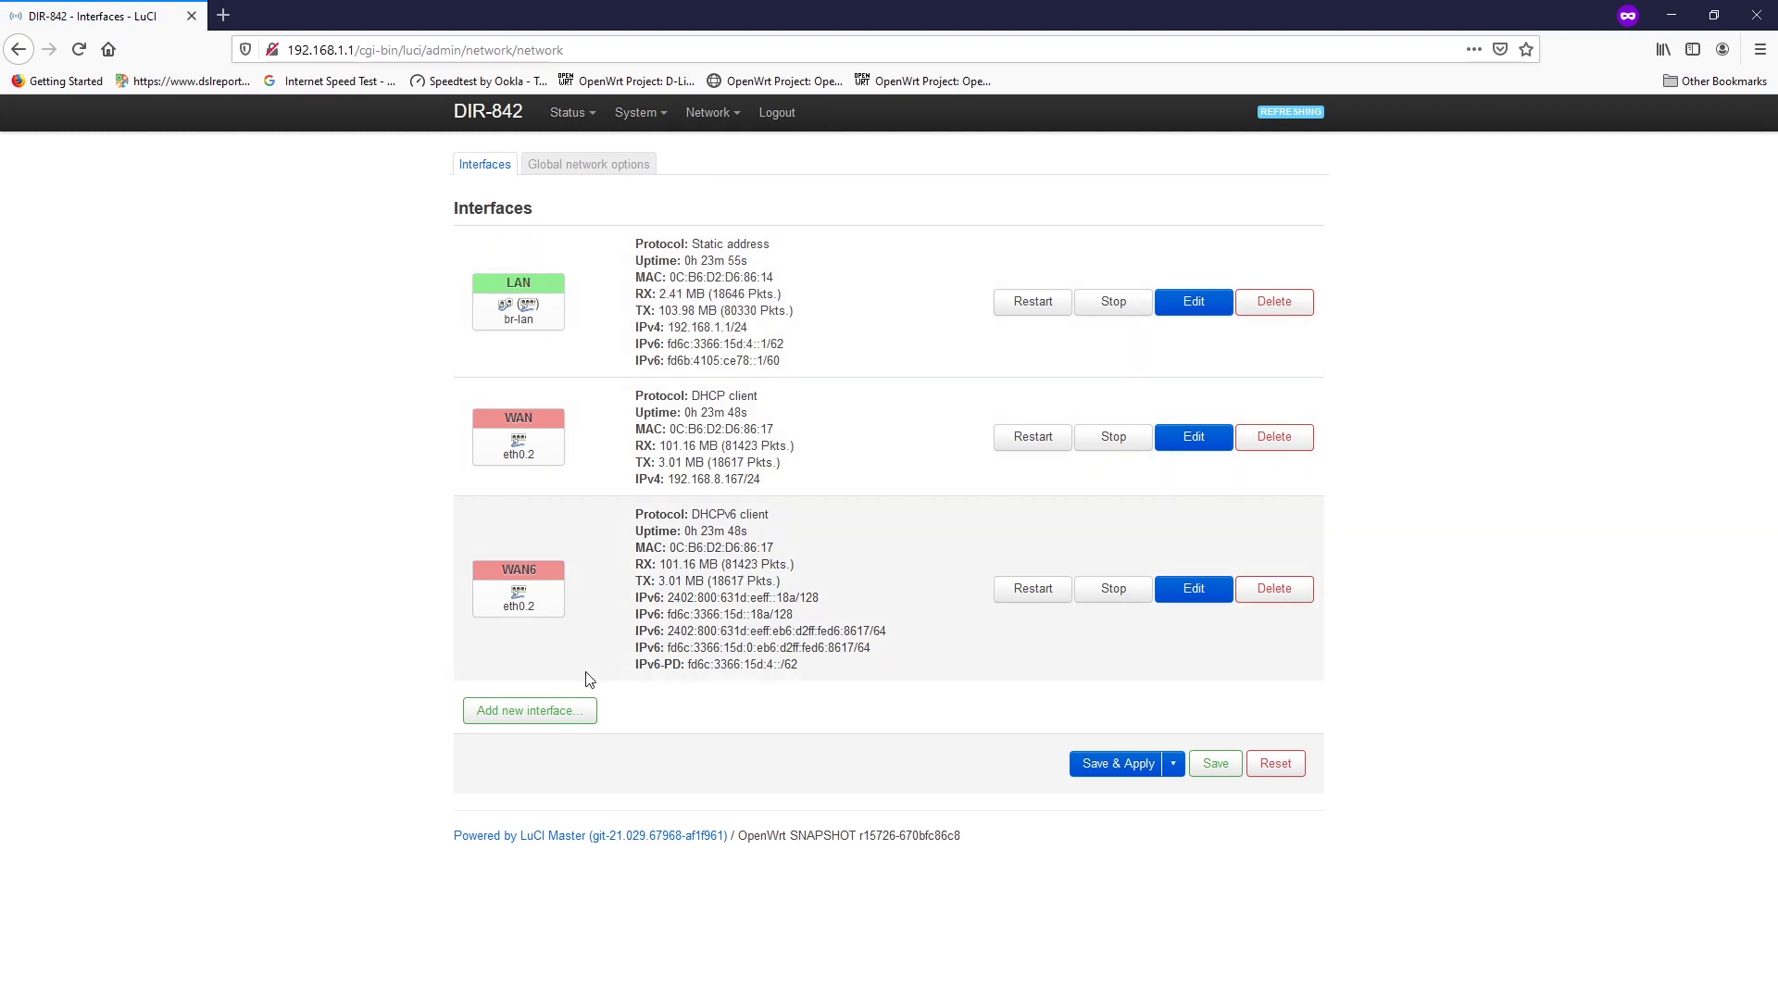
Step: Add a new interface named guest using the Static address protocol
left_click(559, 710)
left_click(727, 204)
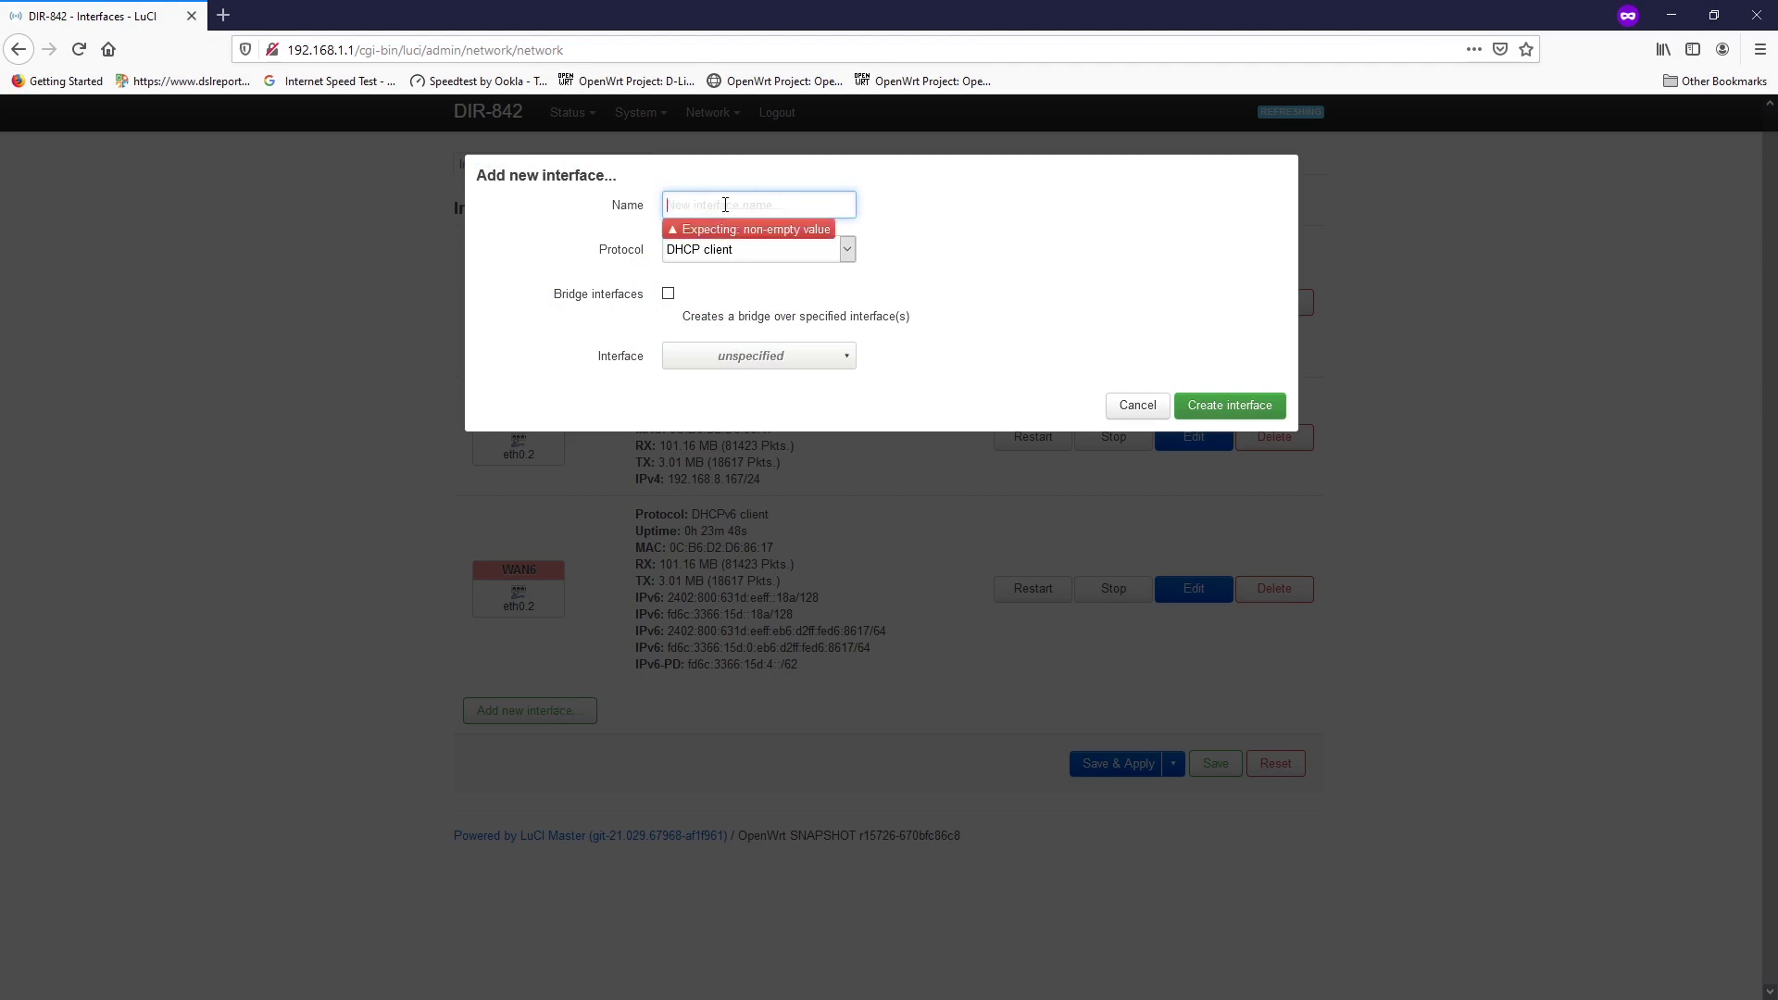
type("guest")
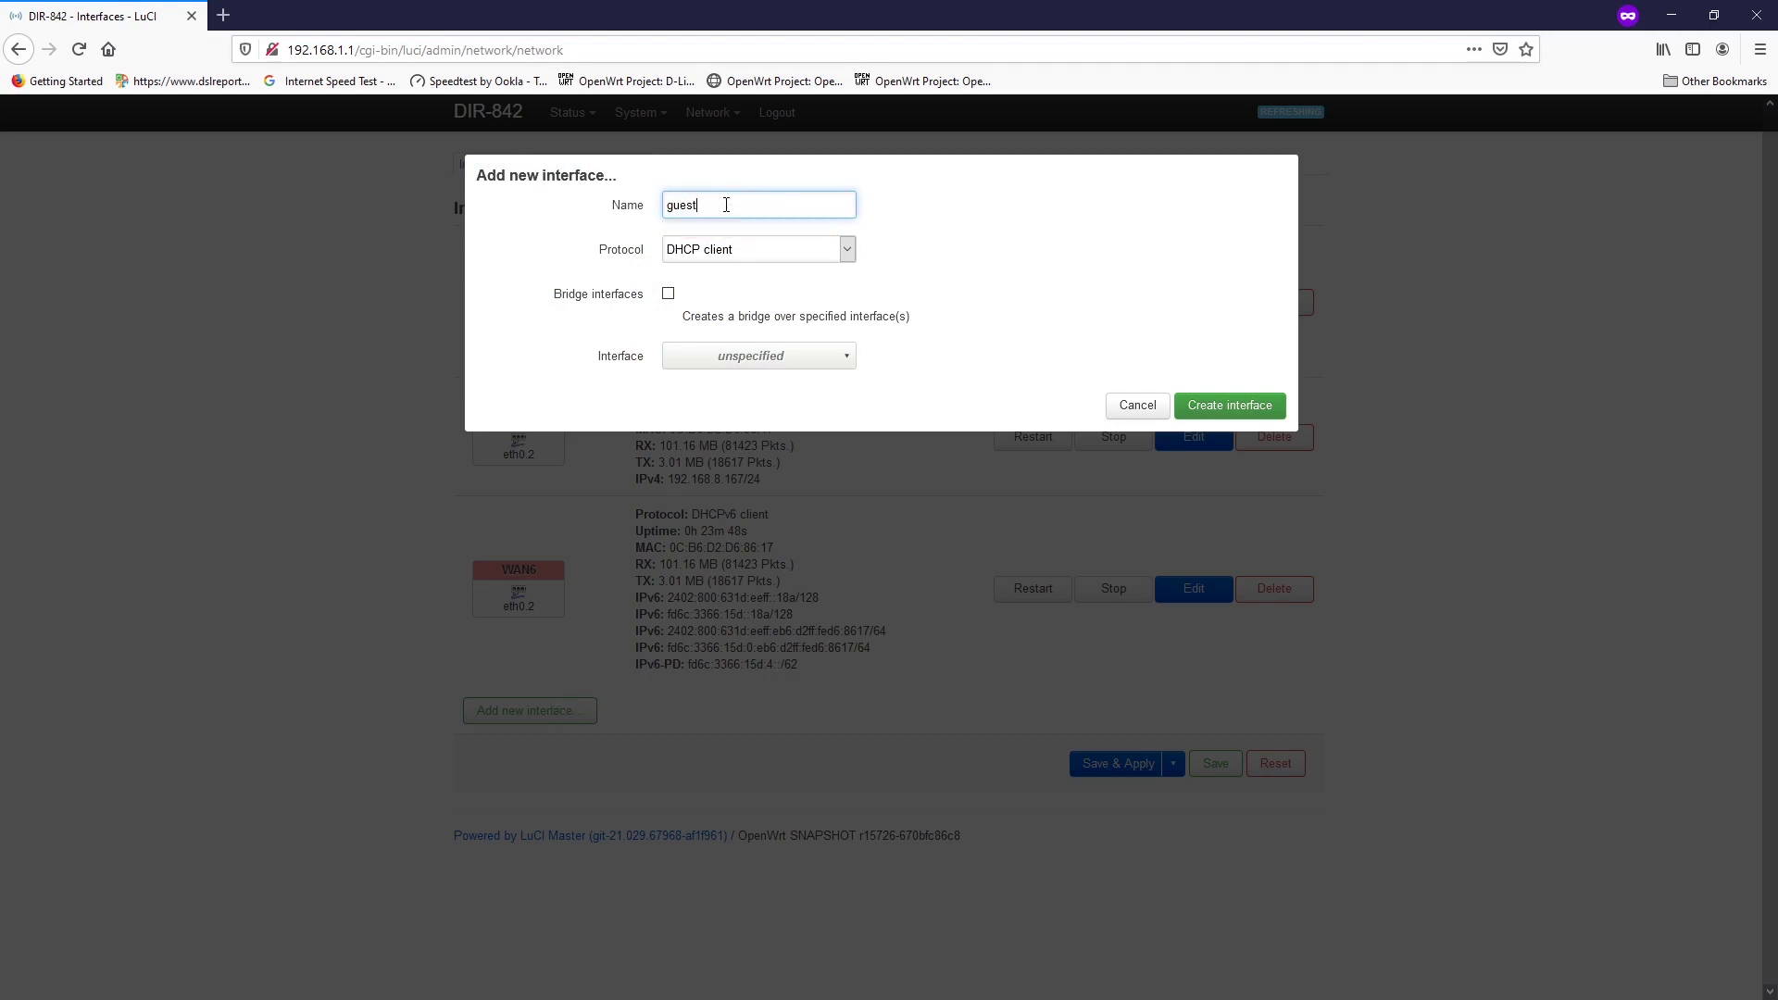
left_click(746, 250)
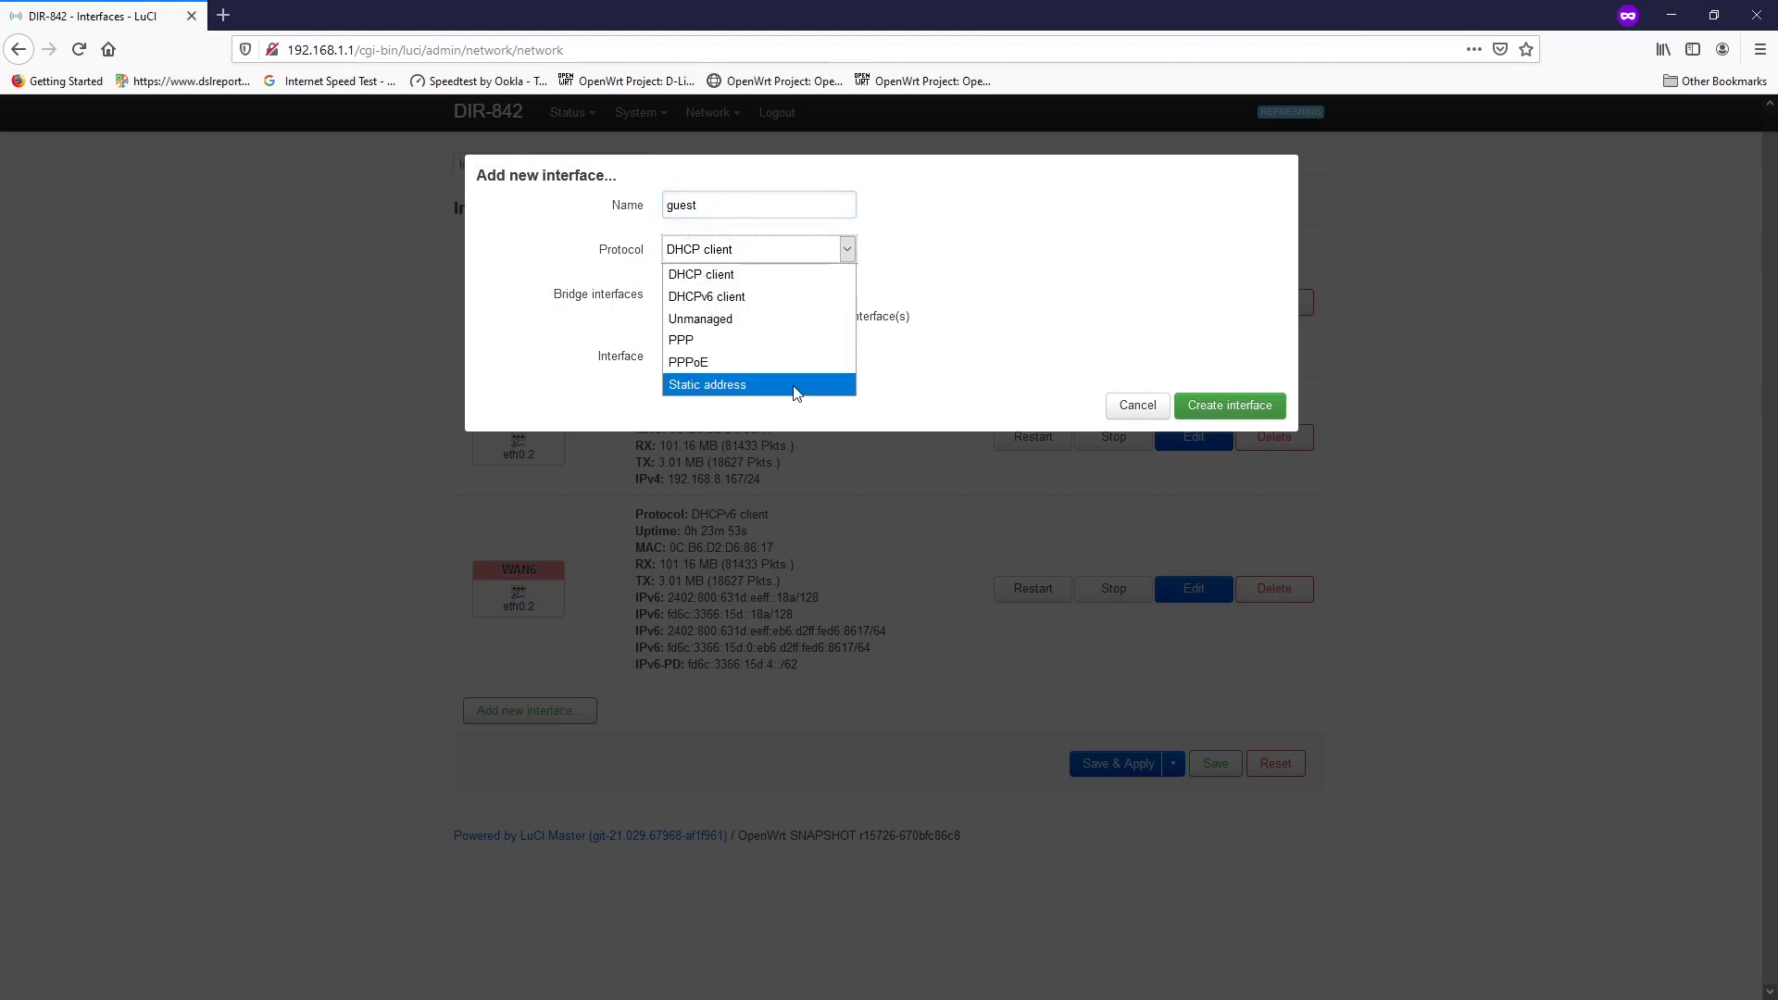
left_click(794, 385)
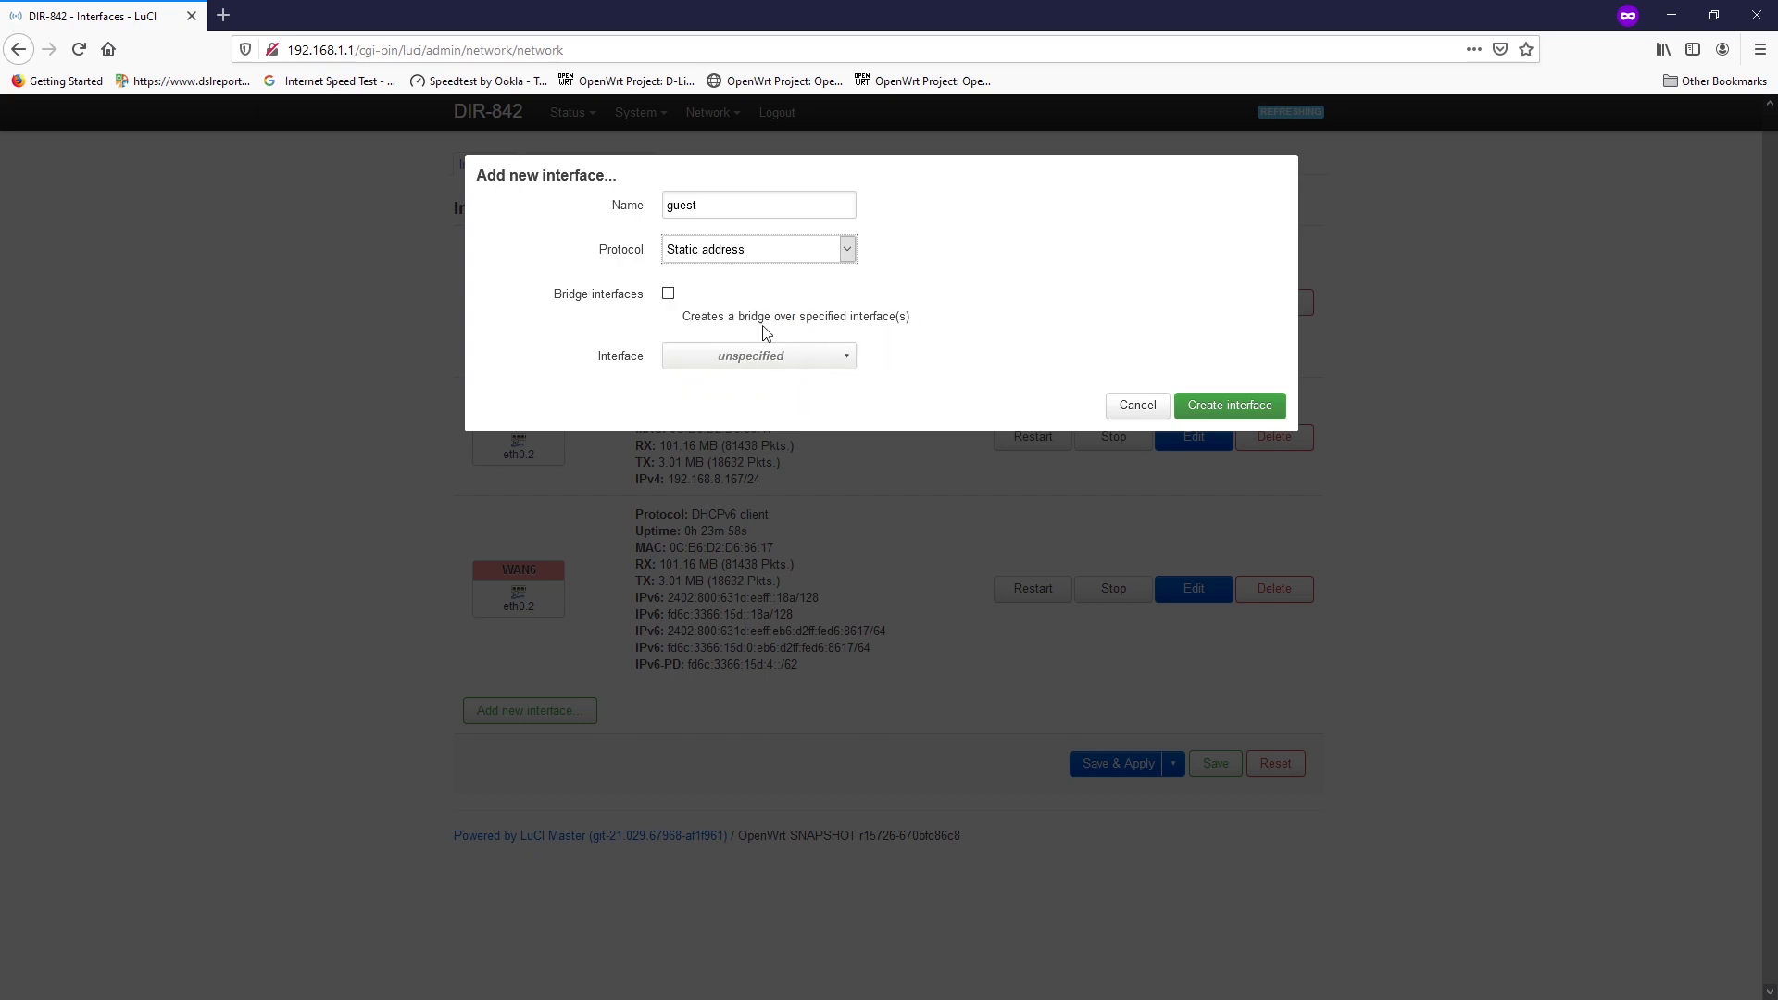
left_click(1246, 406)
Step: Set guest IPv4 192.168.2.1, netmask 255.255.255.0, and DNS servers 1.1.1.1 and 8.8.8.8
left_click(729, 370)
type("192.1")
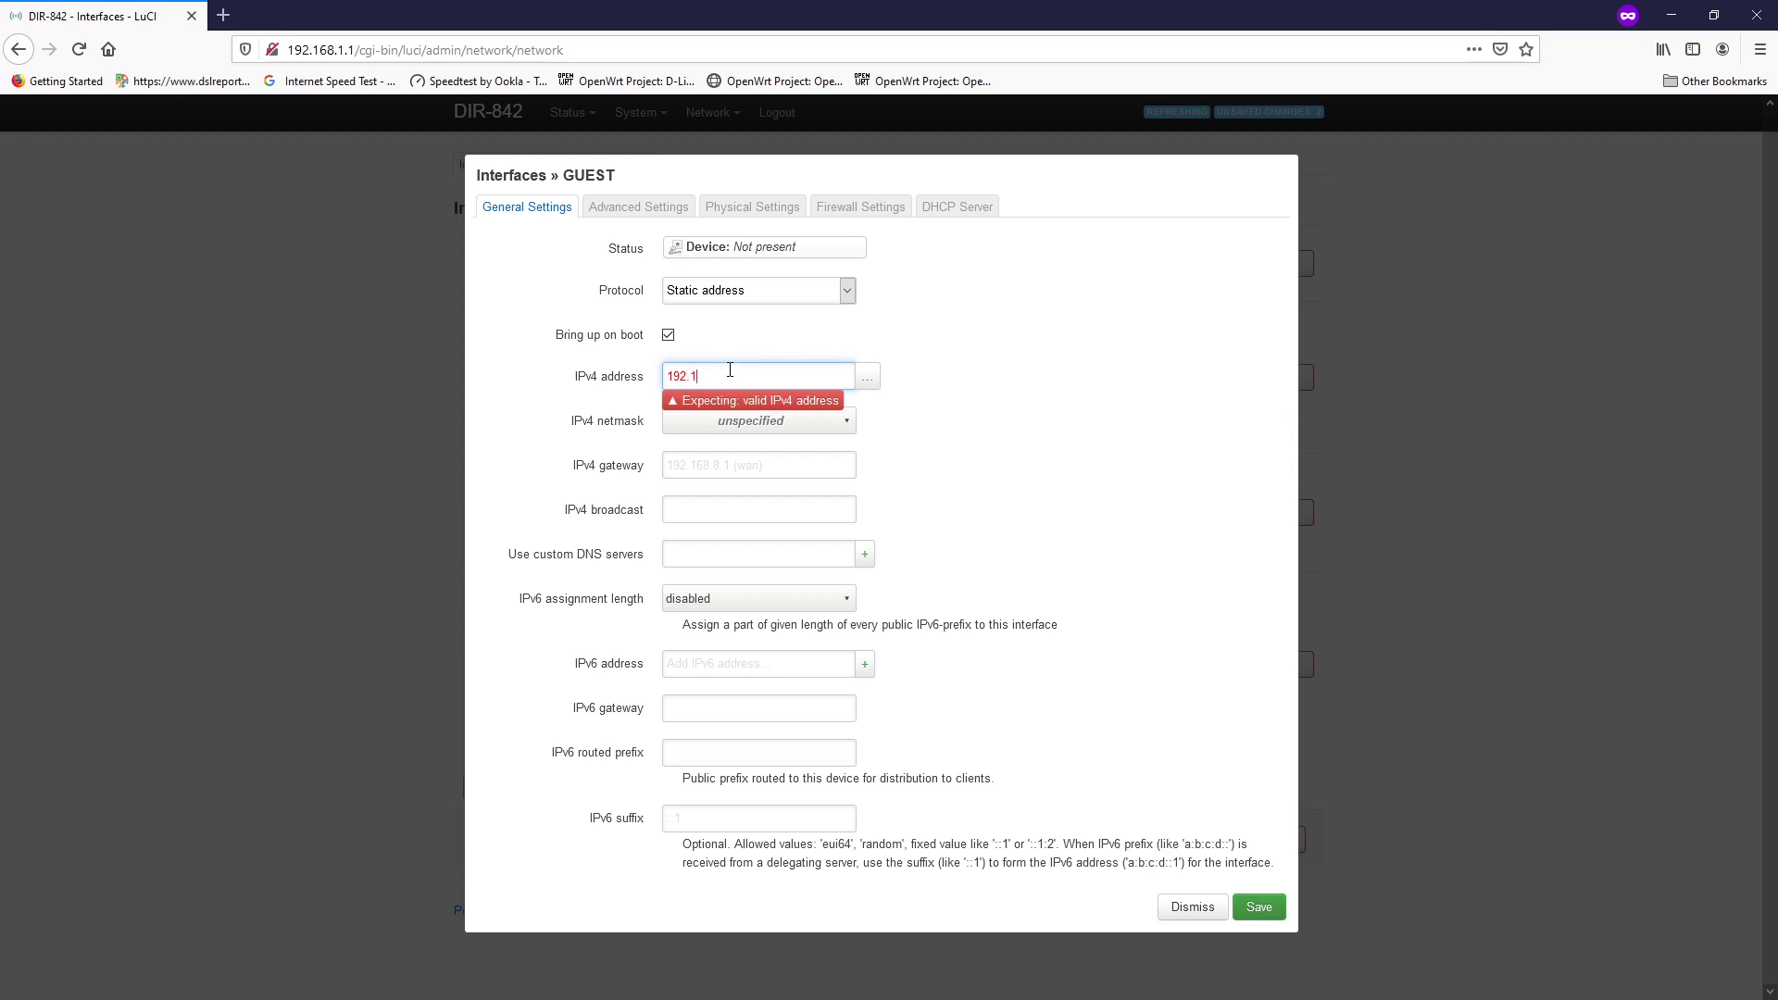
type("68.2.1")
left_click(784, 432)
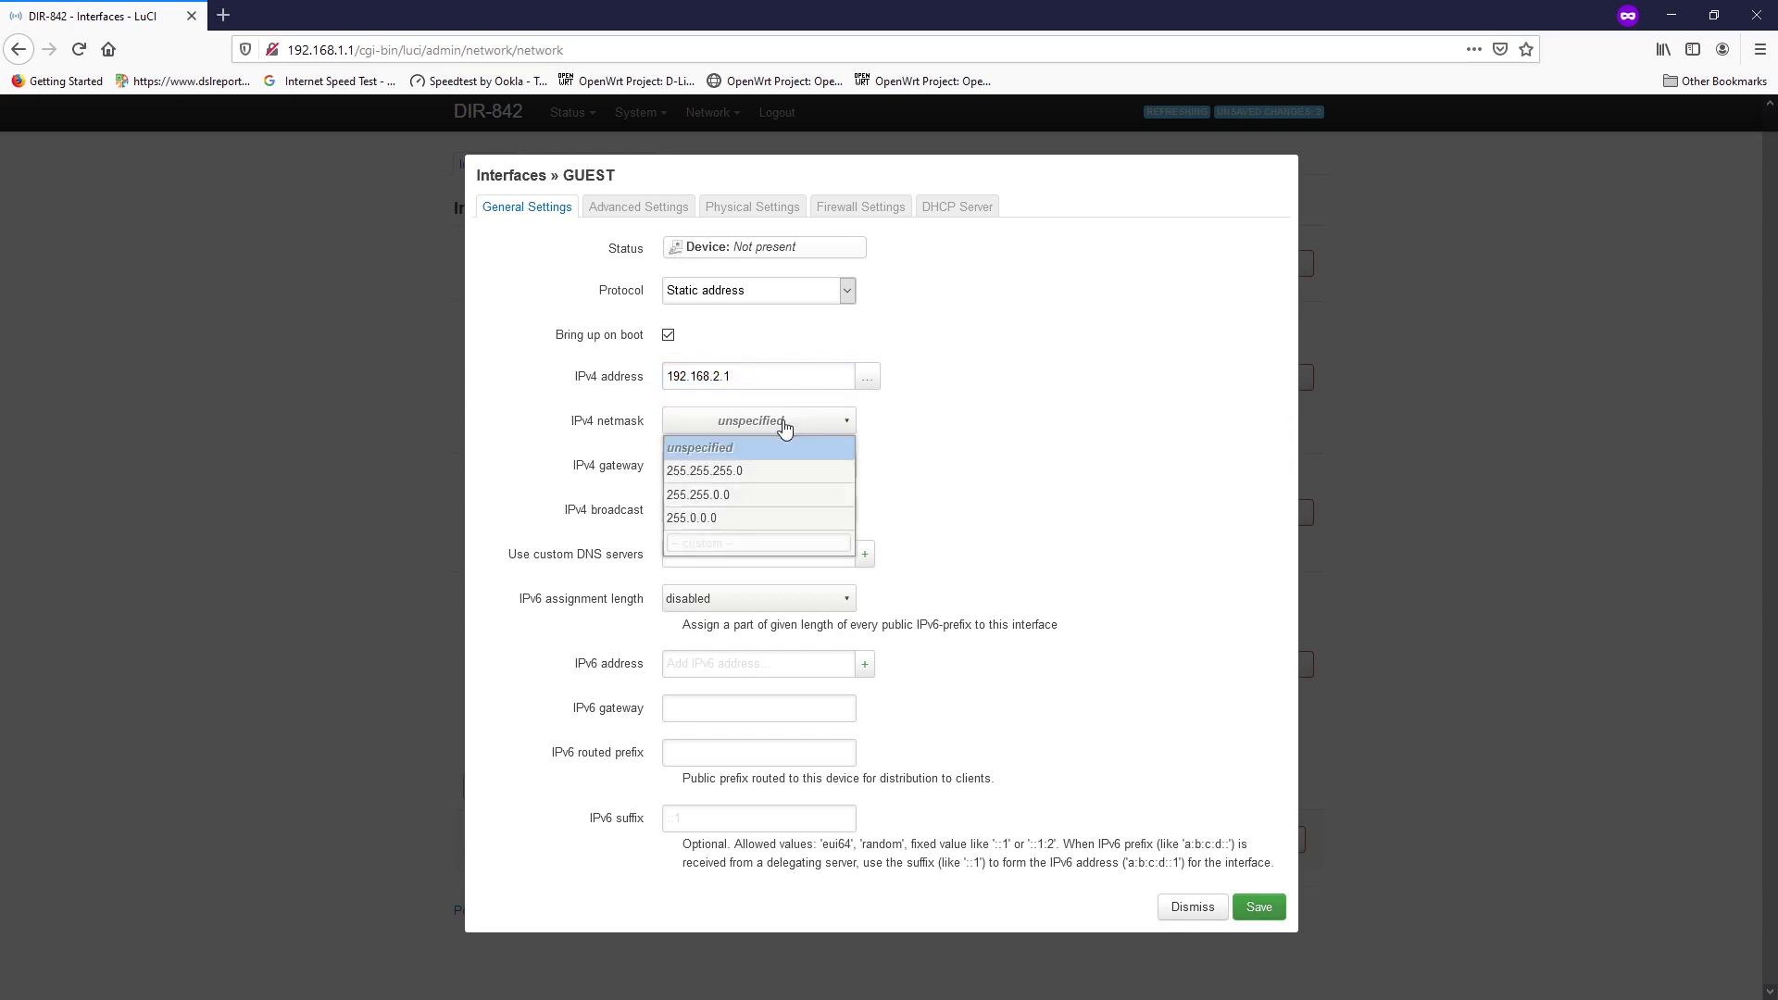
left_click(762, 471)
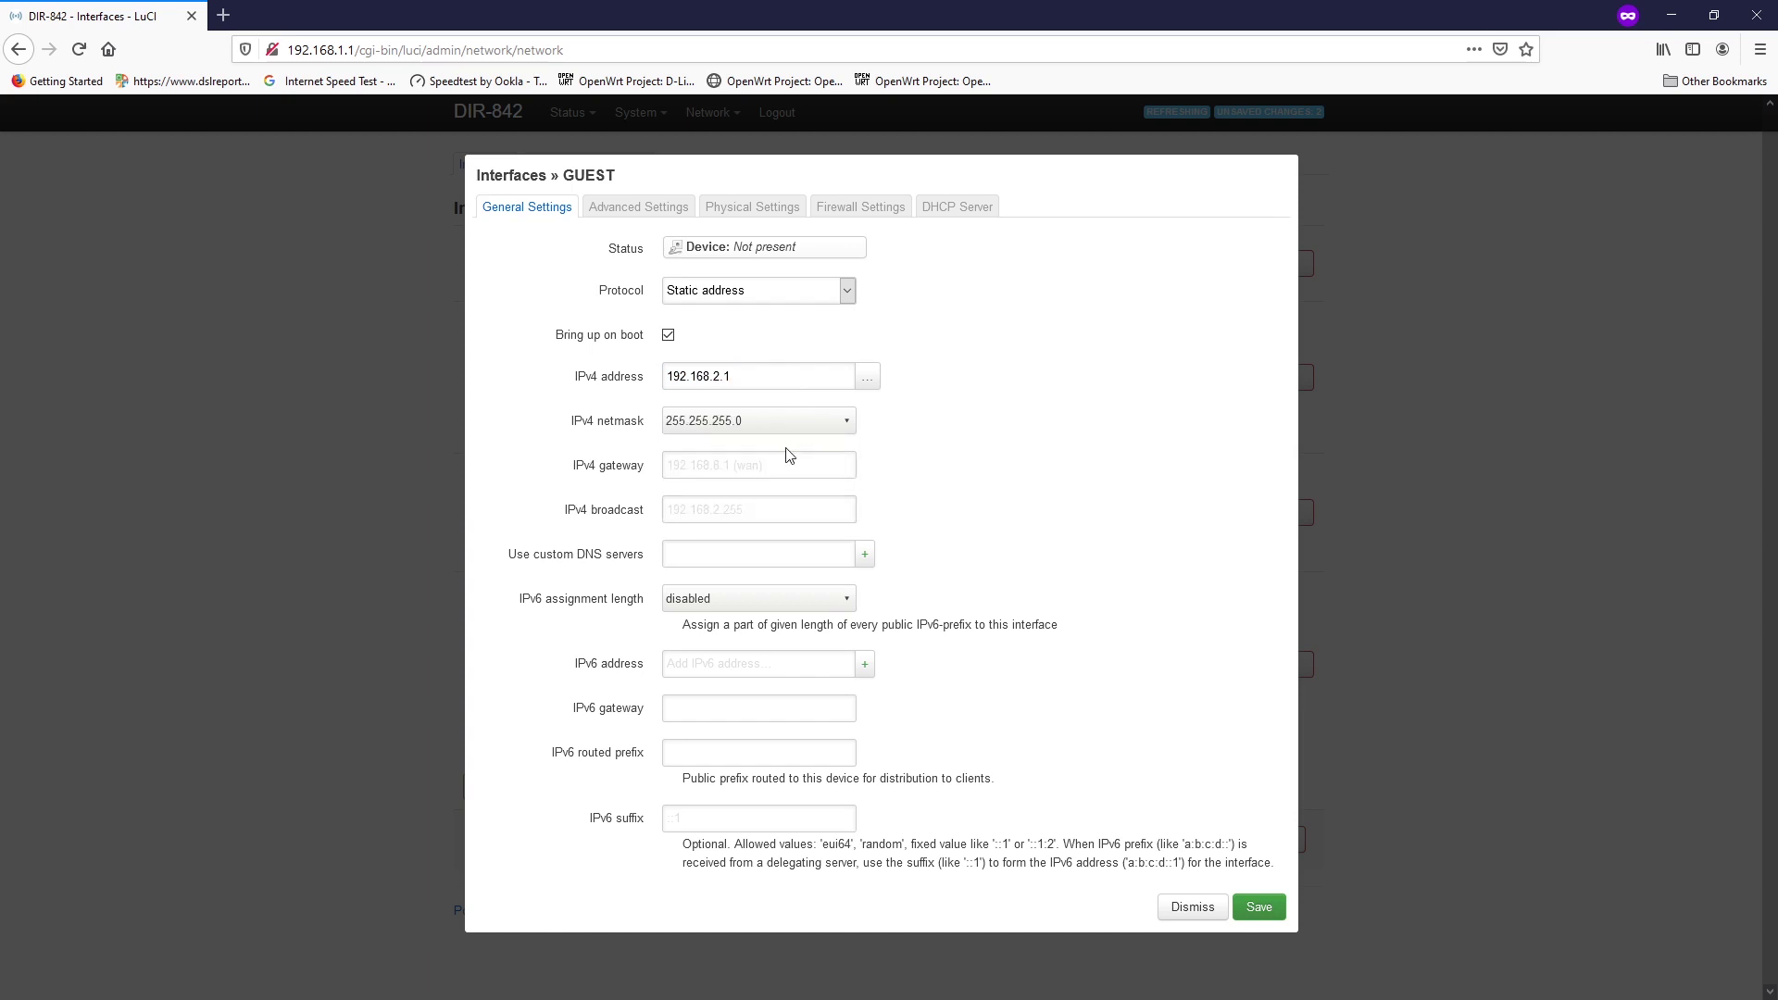
left_click(803, 554)
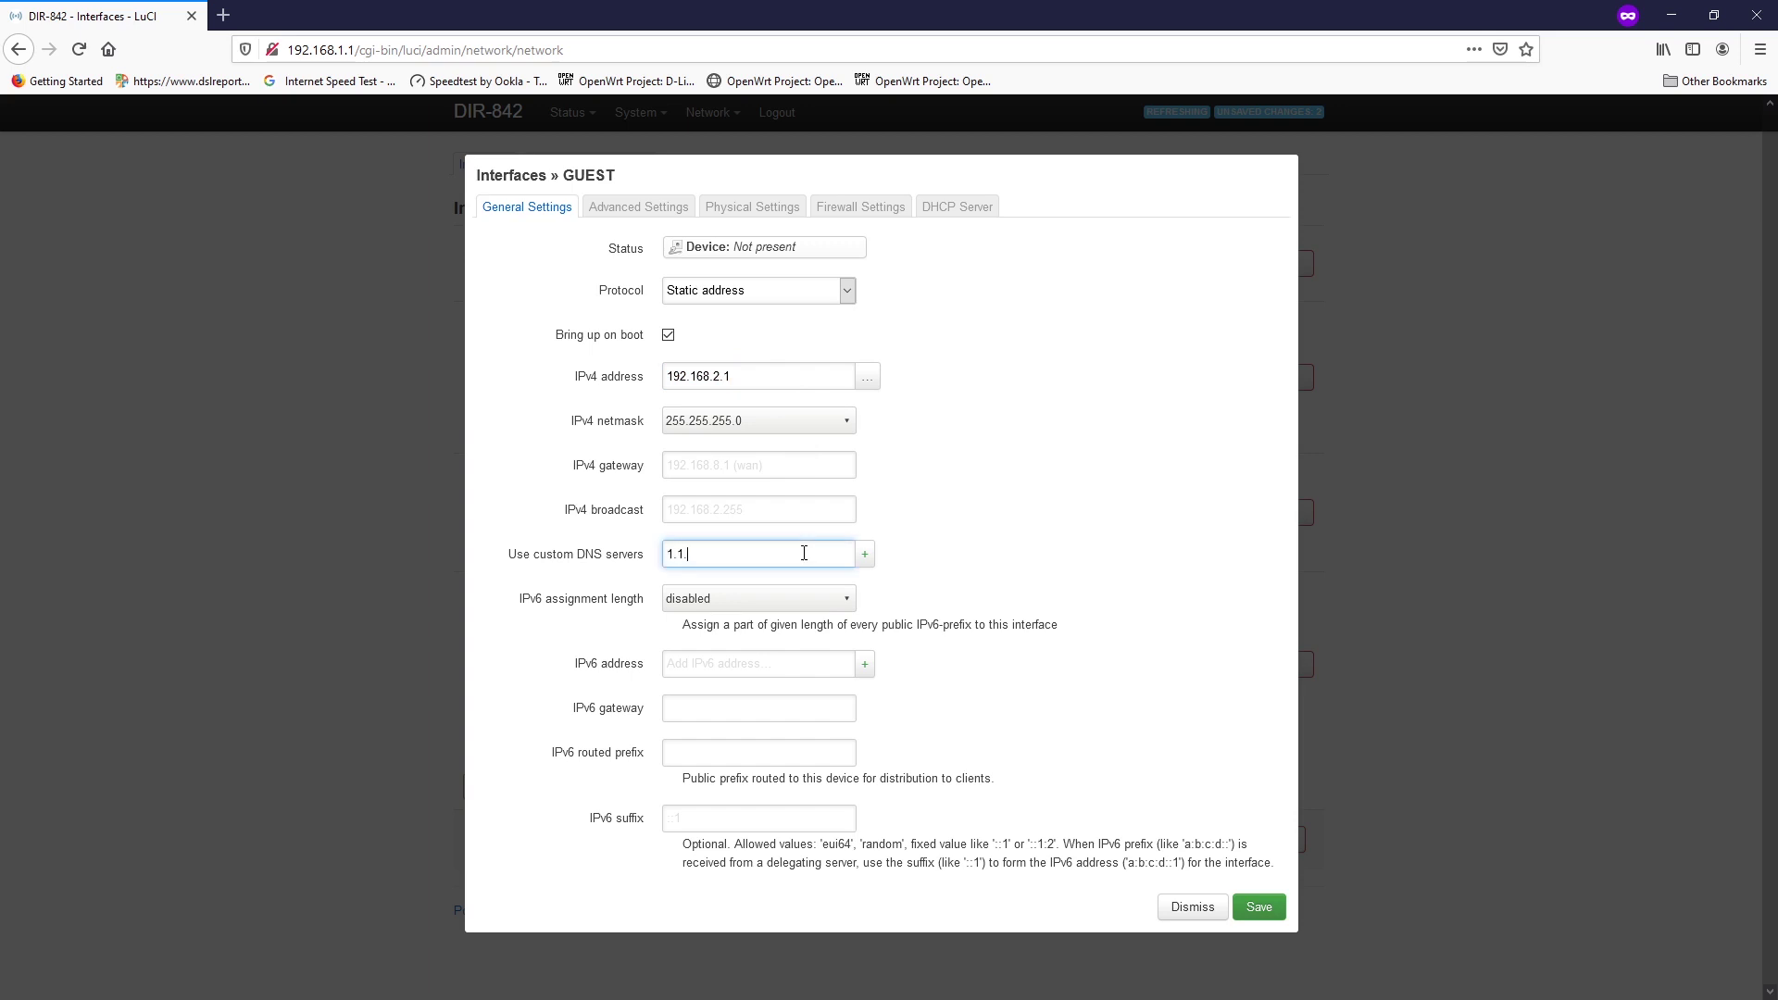
left_click(864, 554)
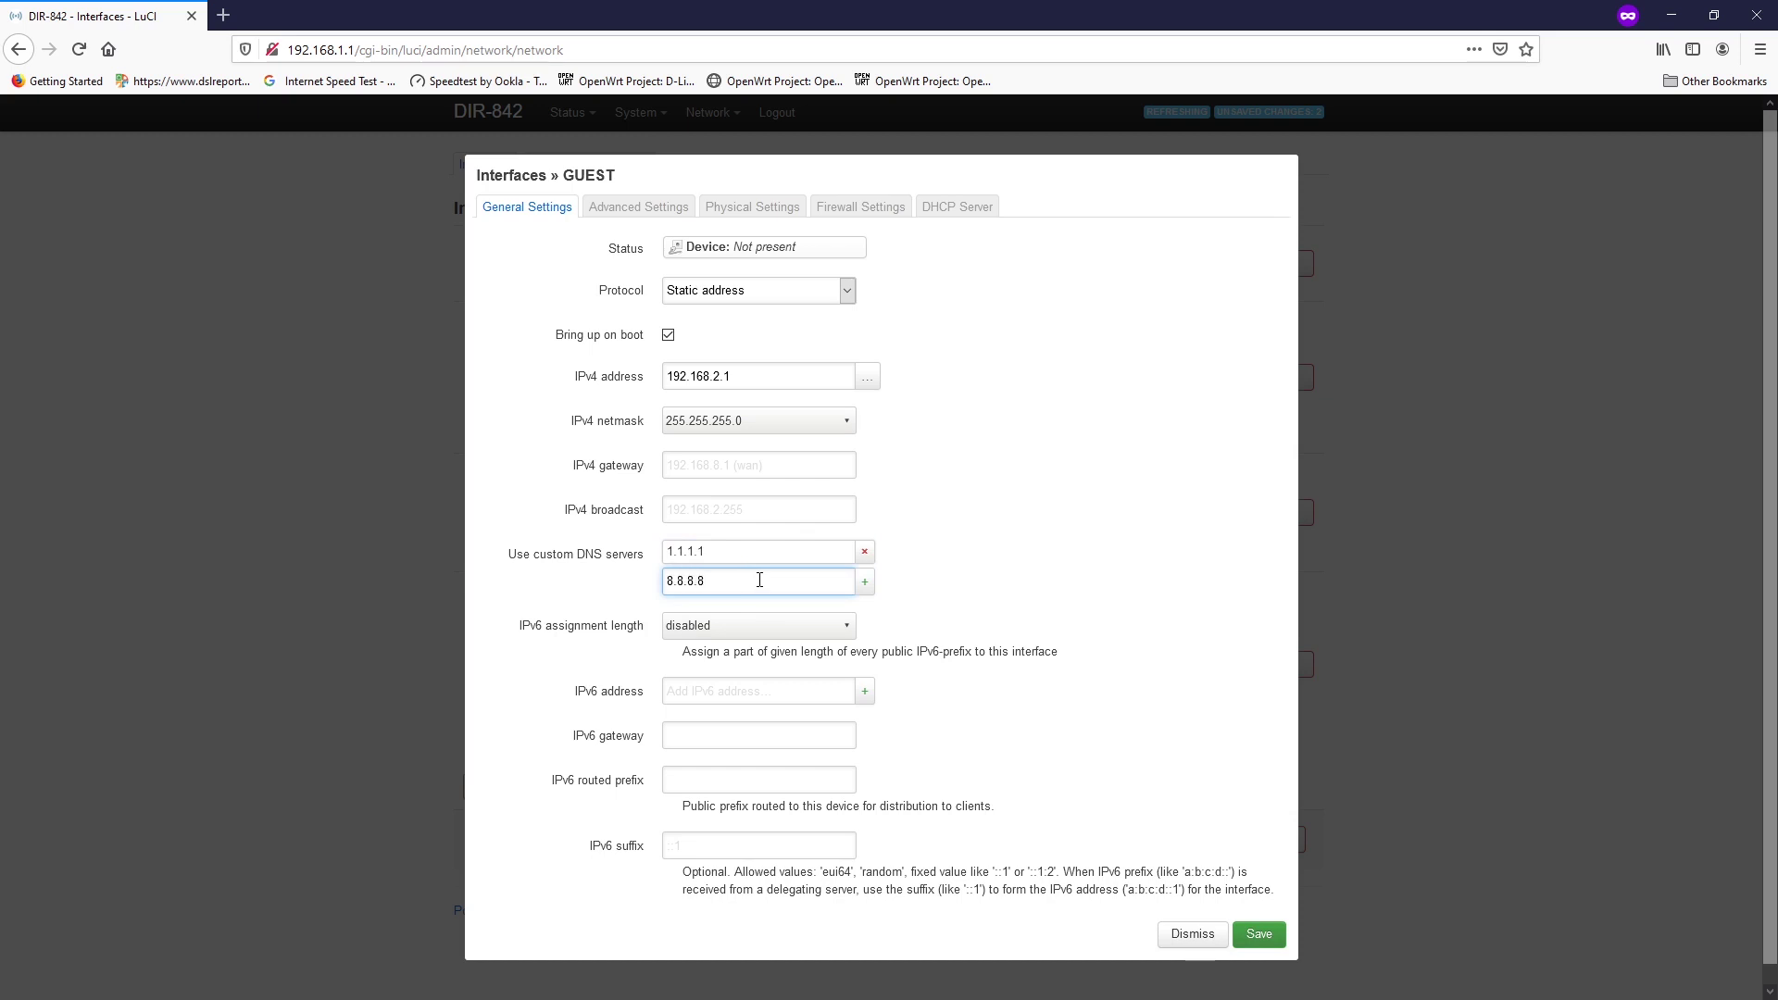
left_click(864, 582)
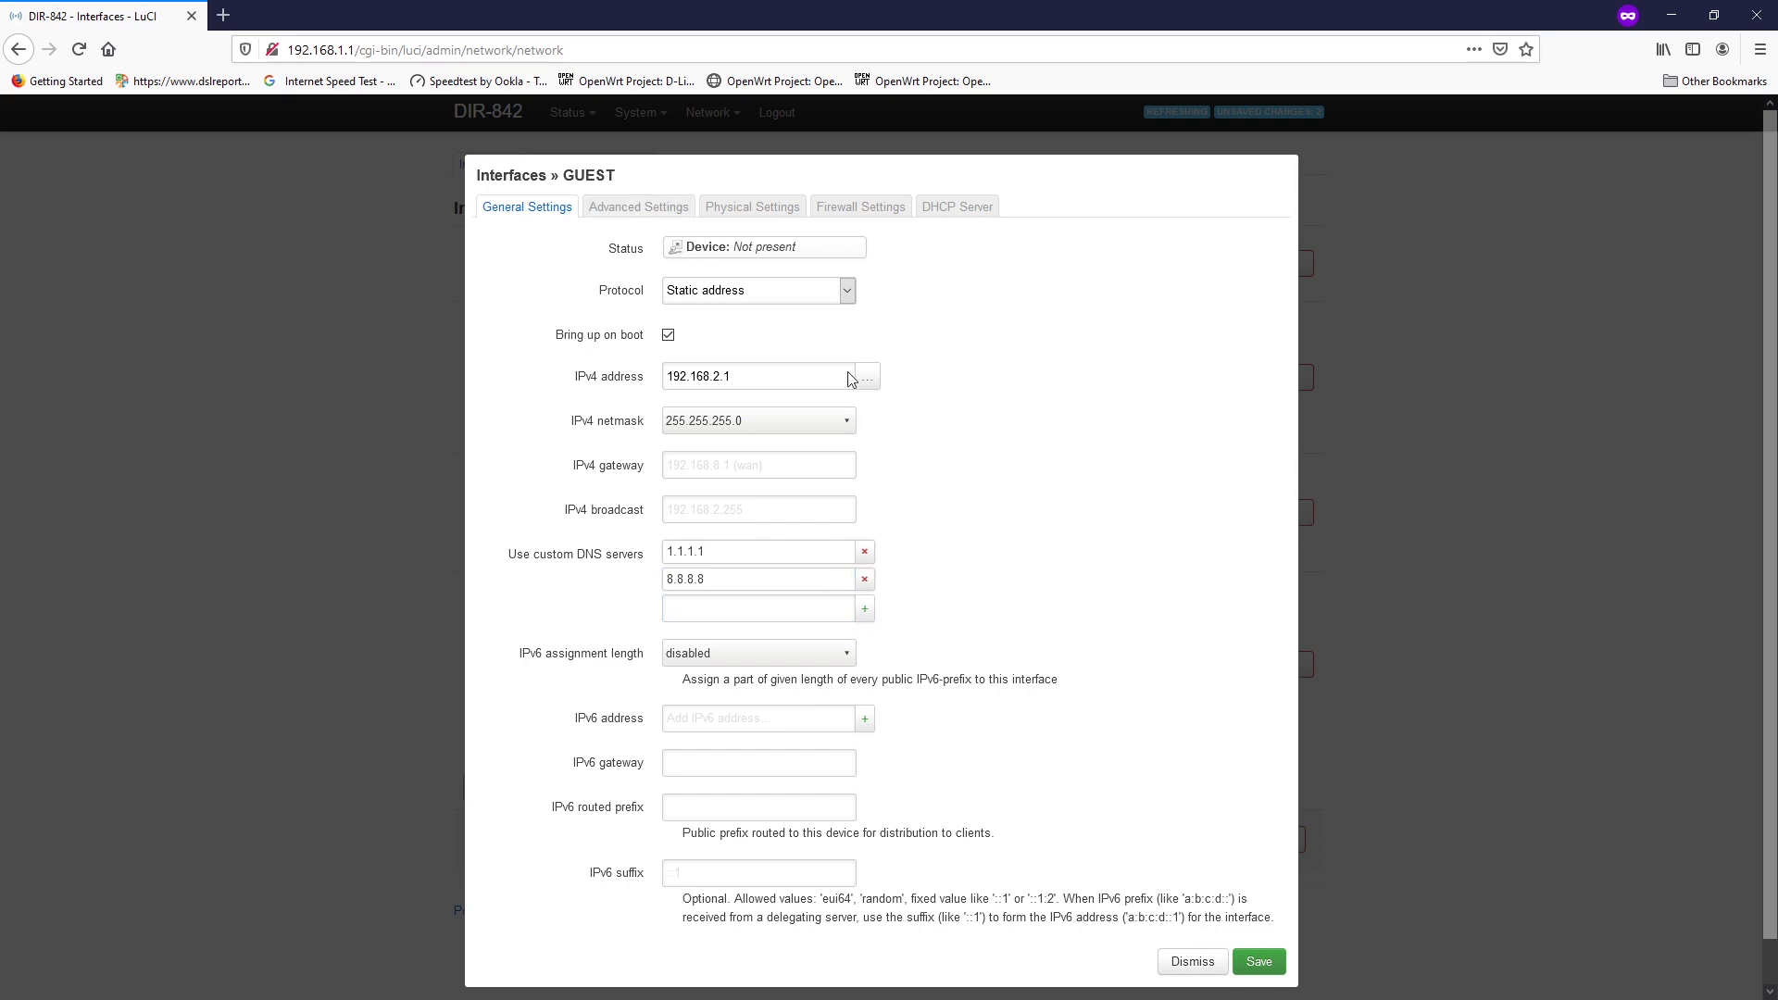
Step: Assign the guest interface to a newly created firewall zone named guest
left_click(631, 222)
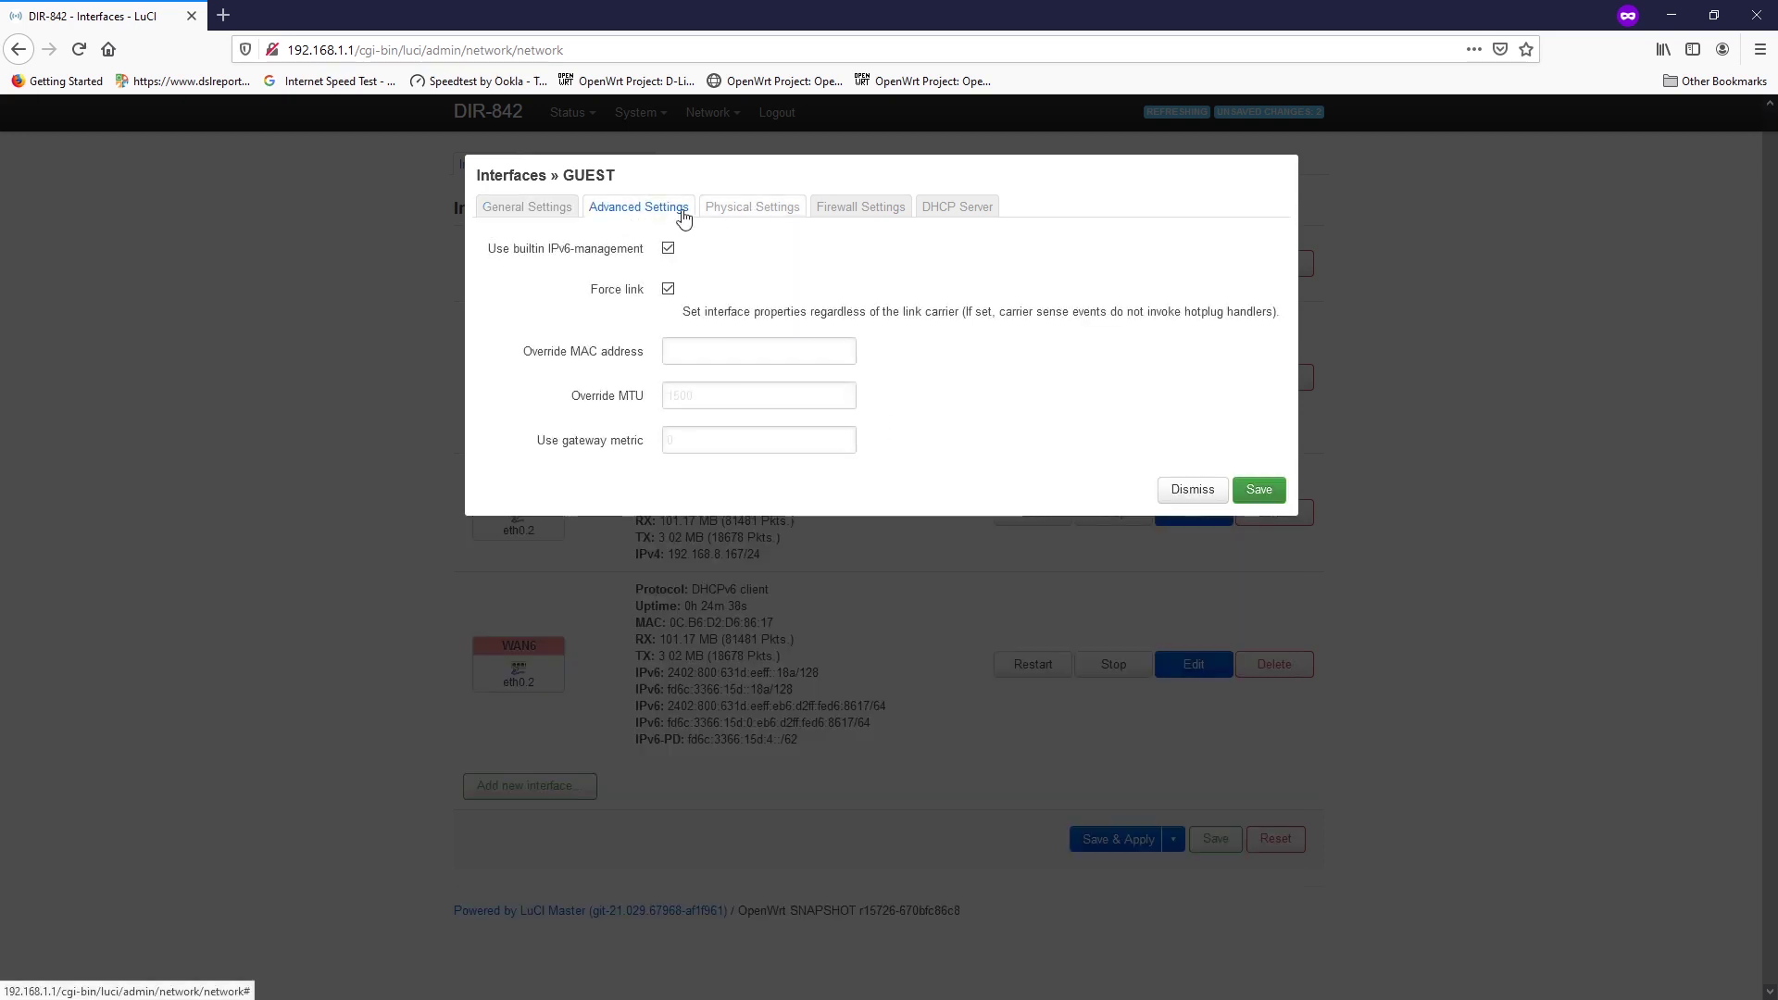
left_click(752, 210)
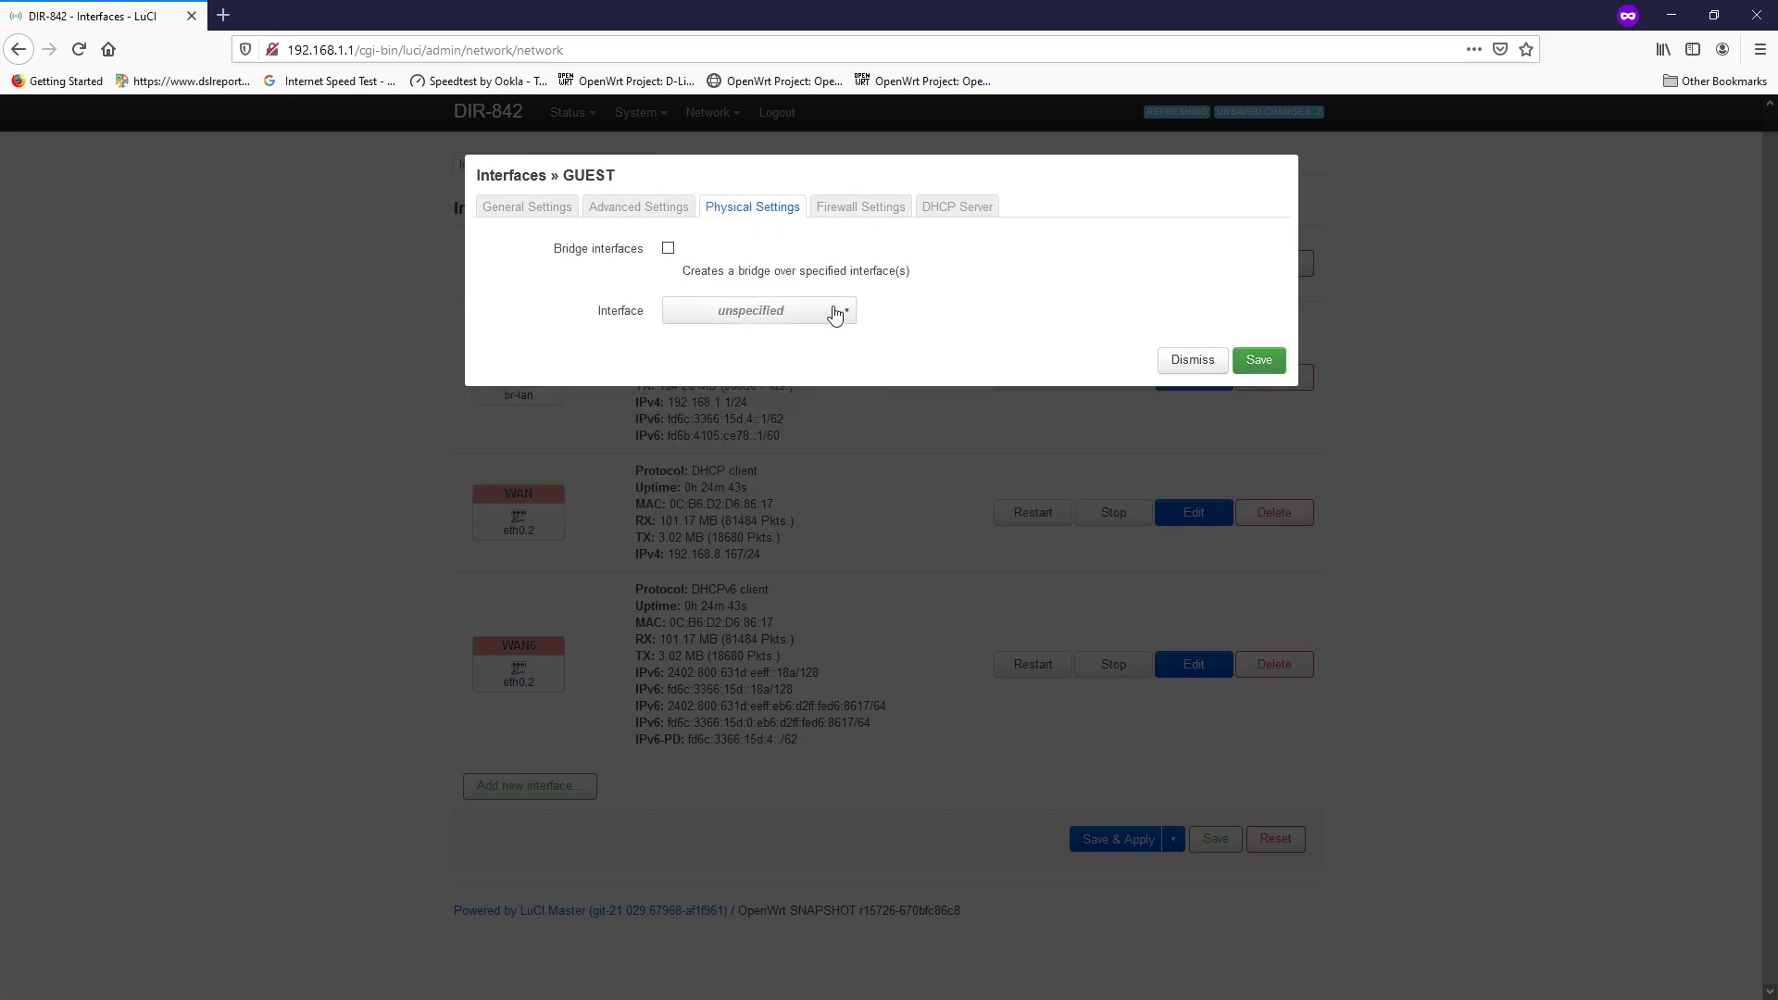
left_click(856, 209)
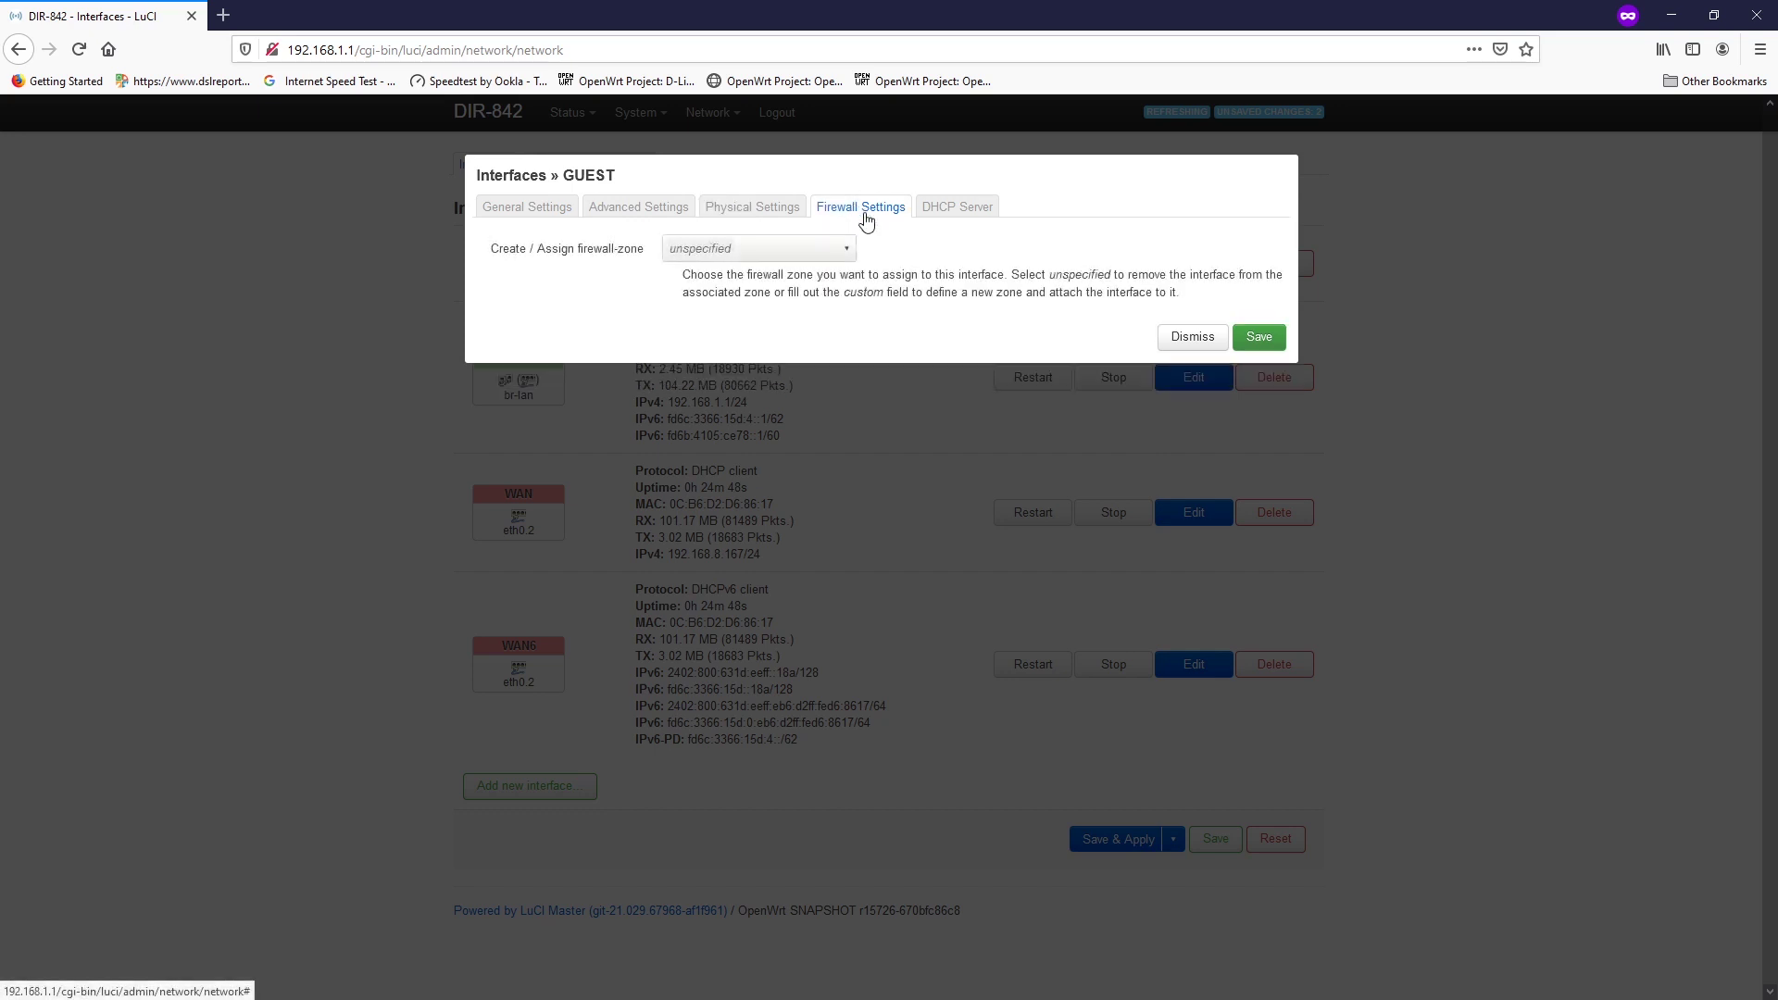
left_click(794, 248)
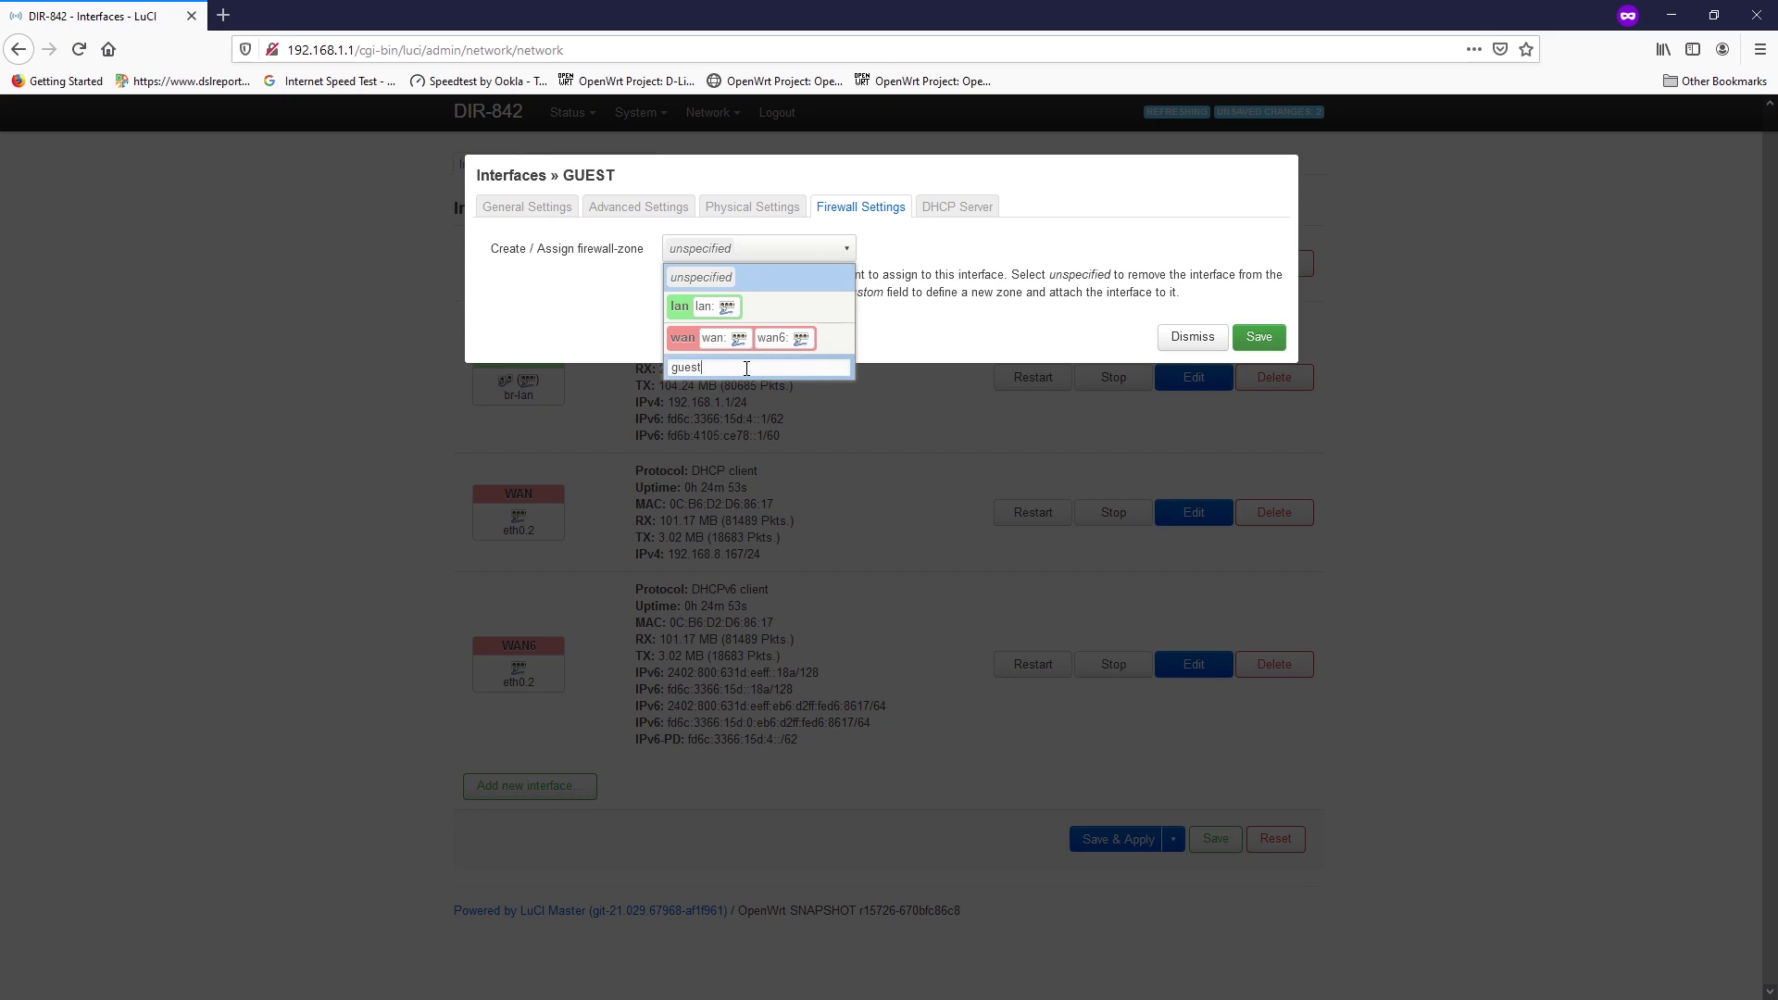
type("guest")
key("Return")
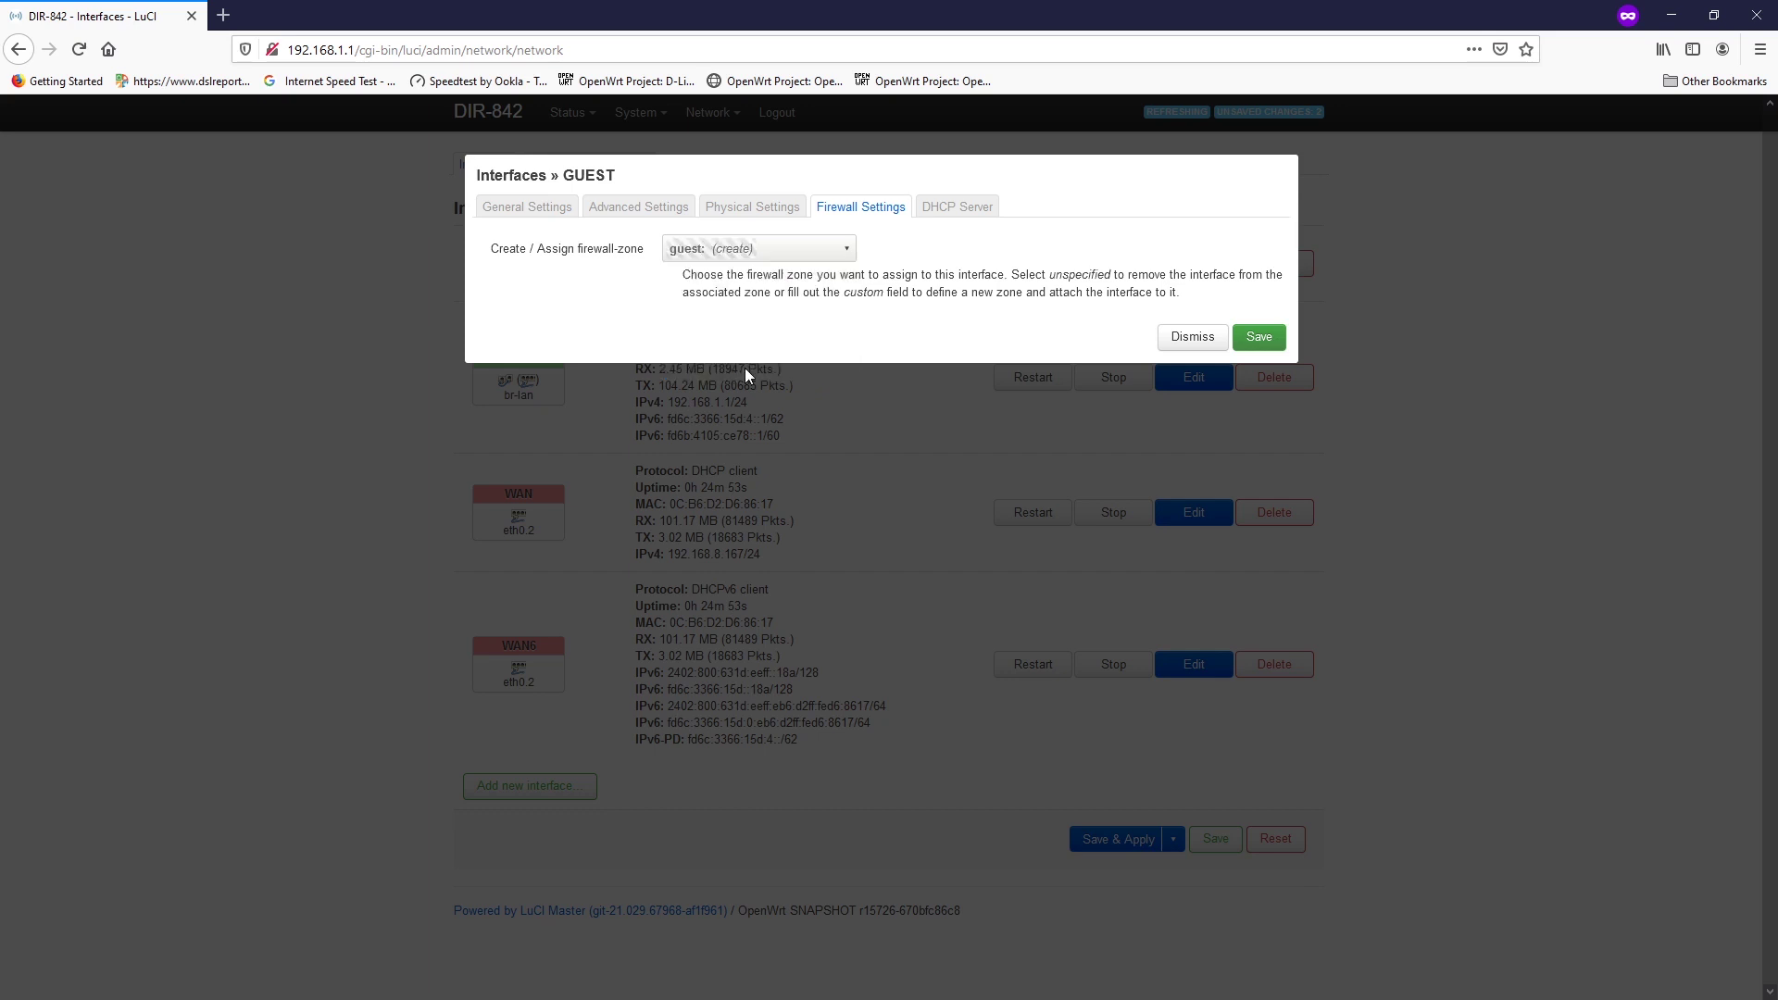
Step: Set up a default DHCP server (start 100, limit 150, 12h) on guest and Save & Apply
left_click(955, 216)
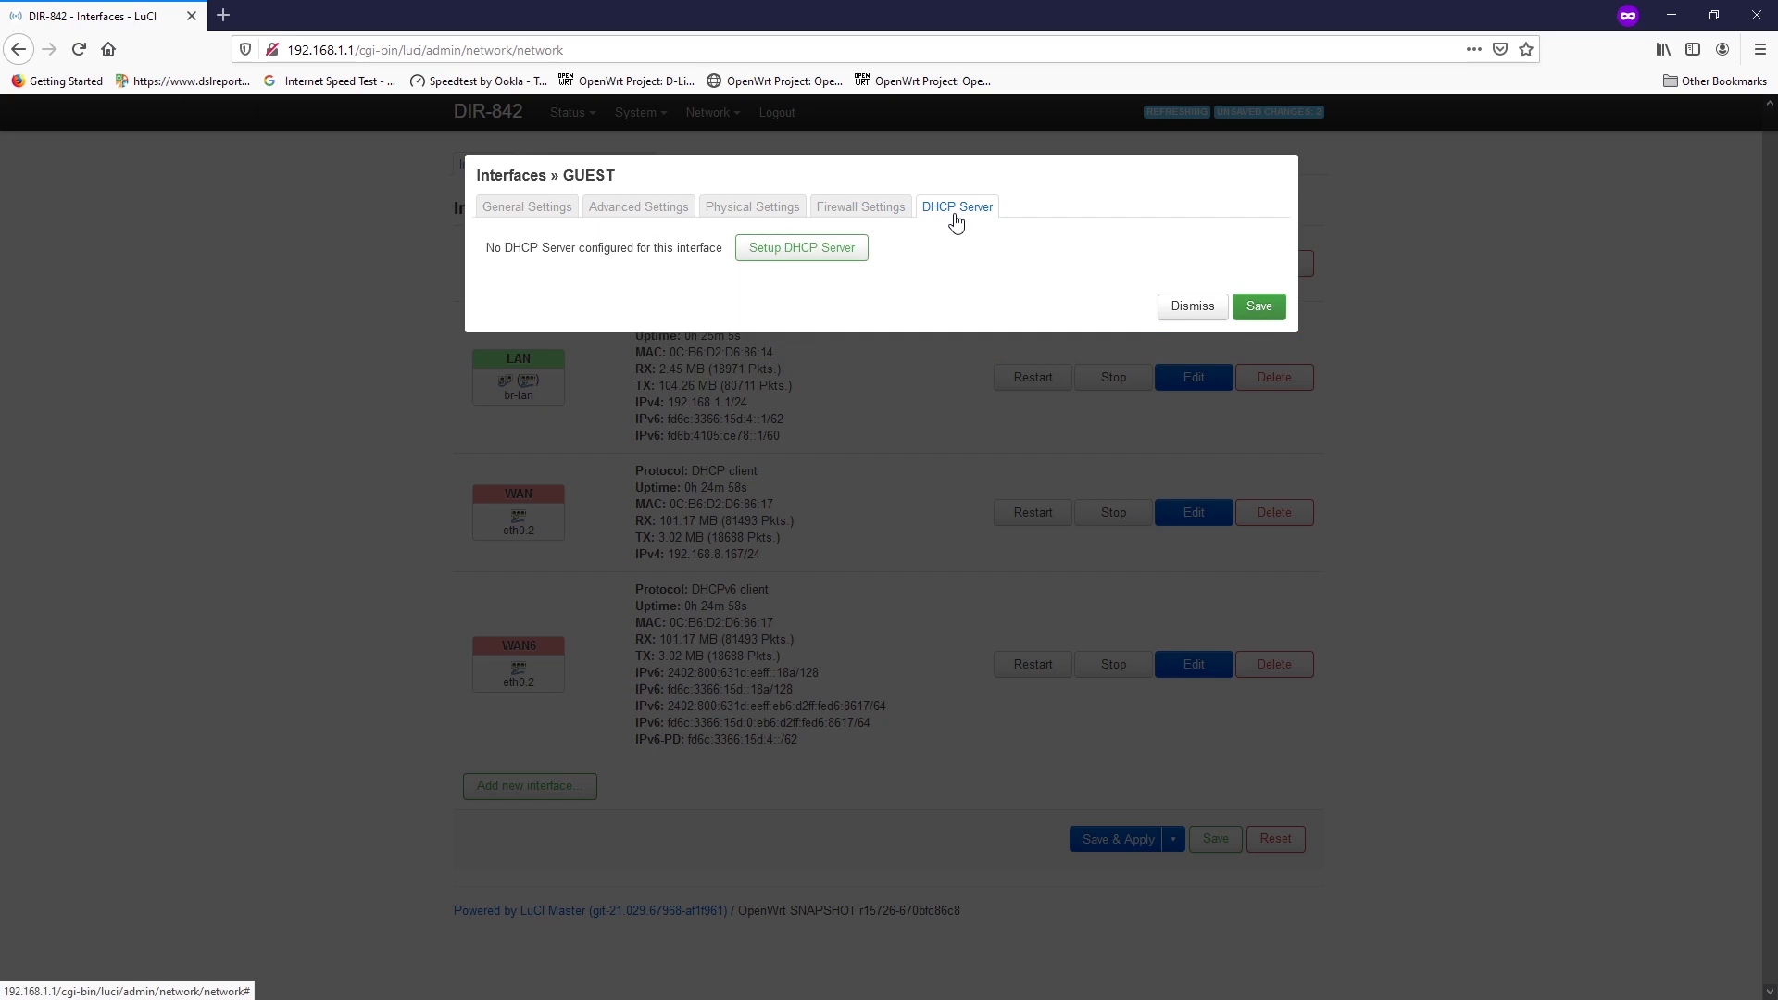
left_click(829, 259)
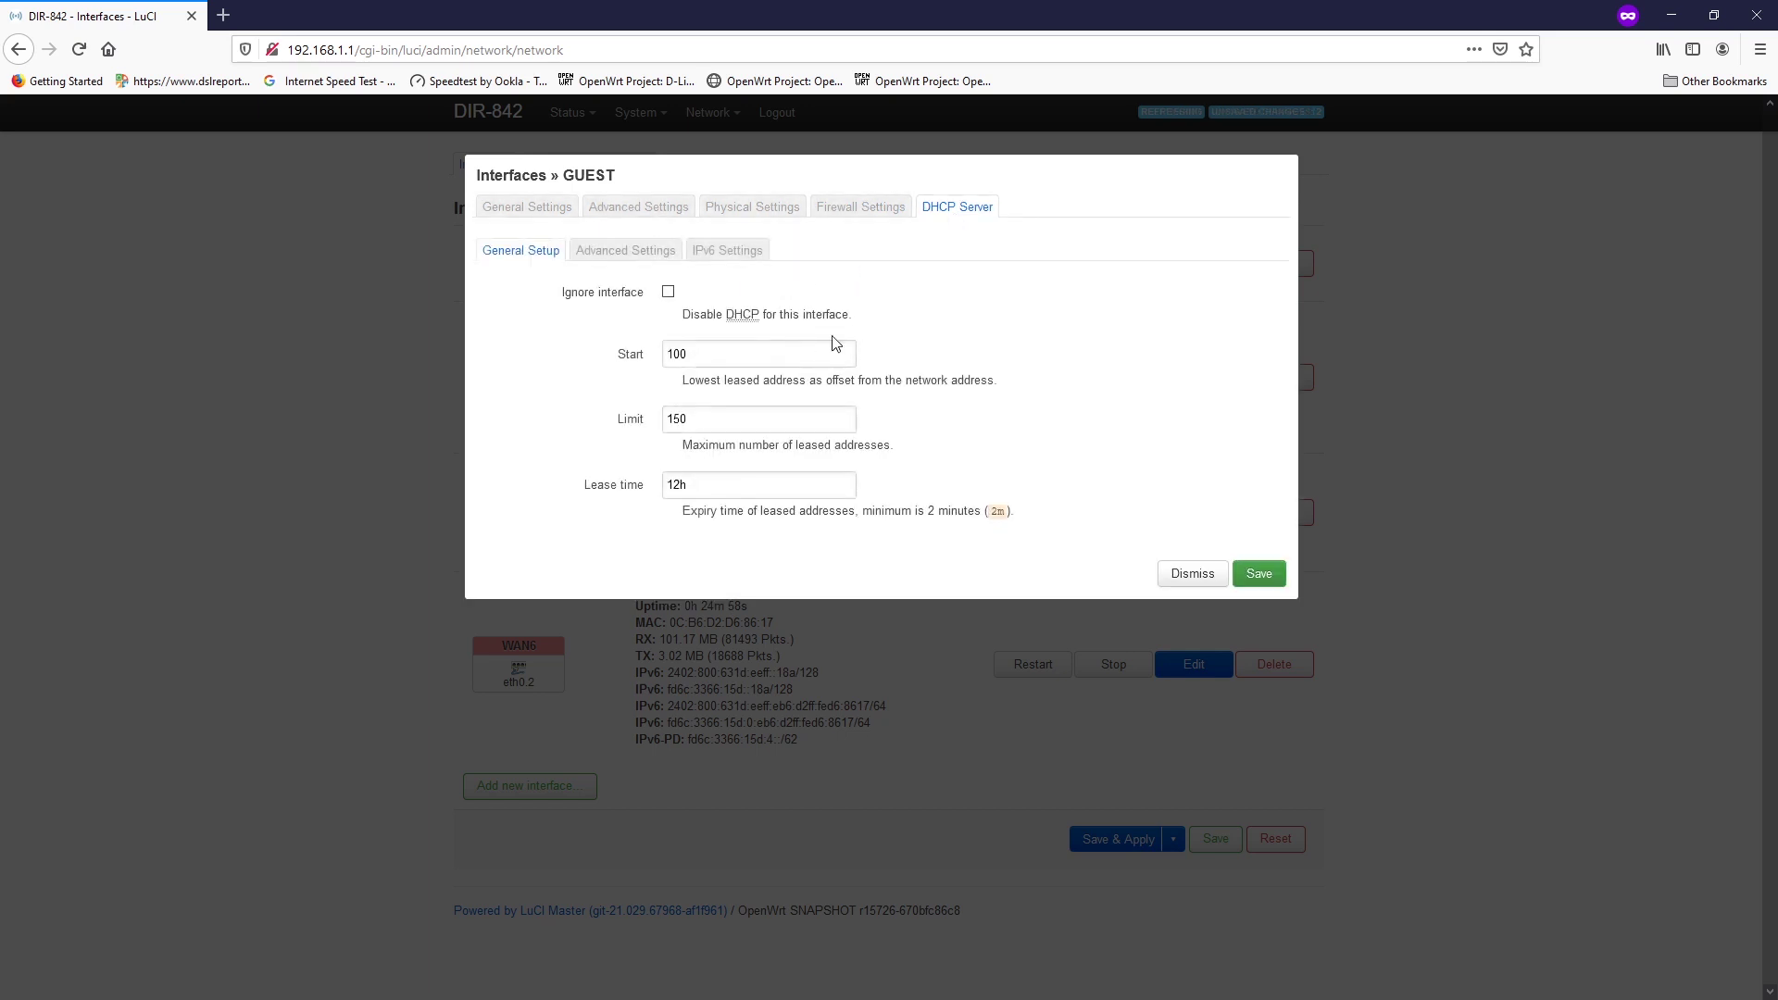
left_click(1260, 574)
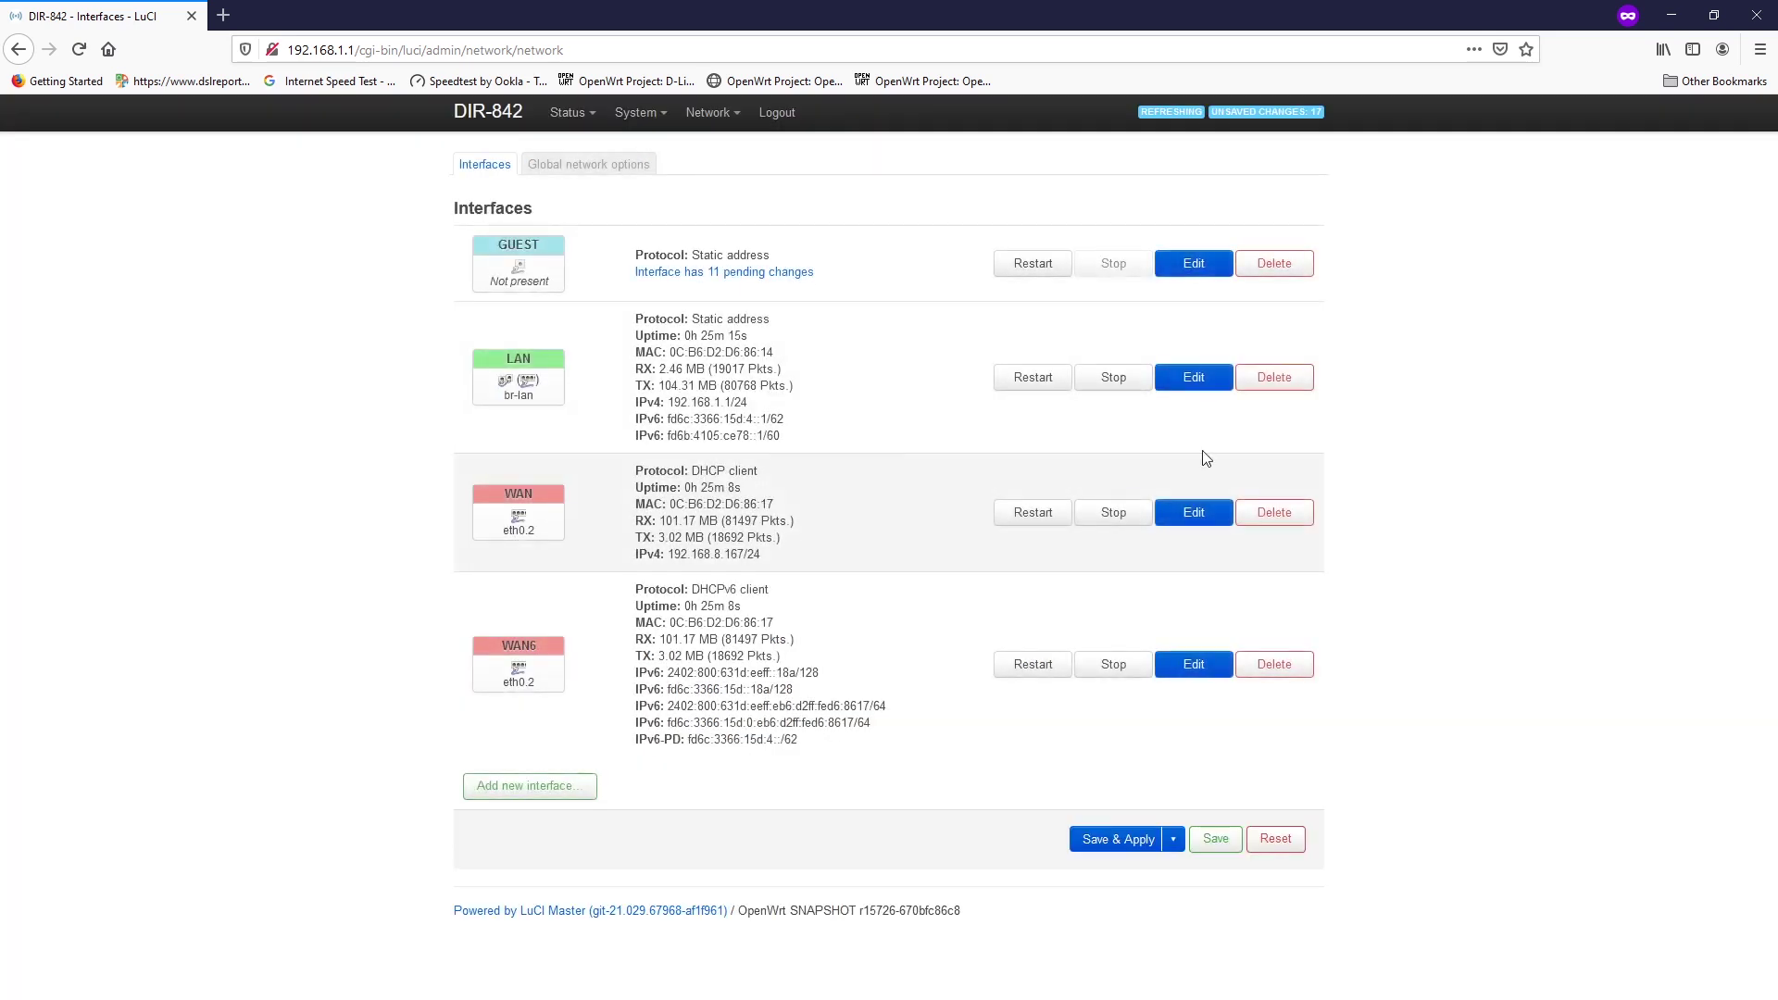
left_click(1103, 845)
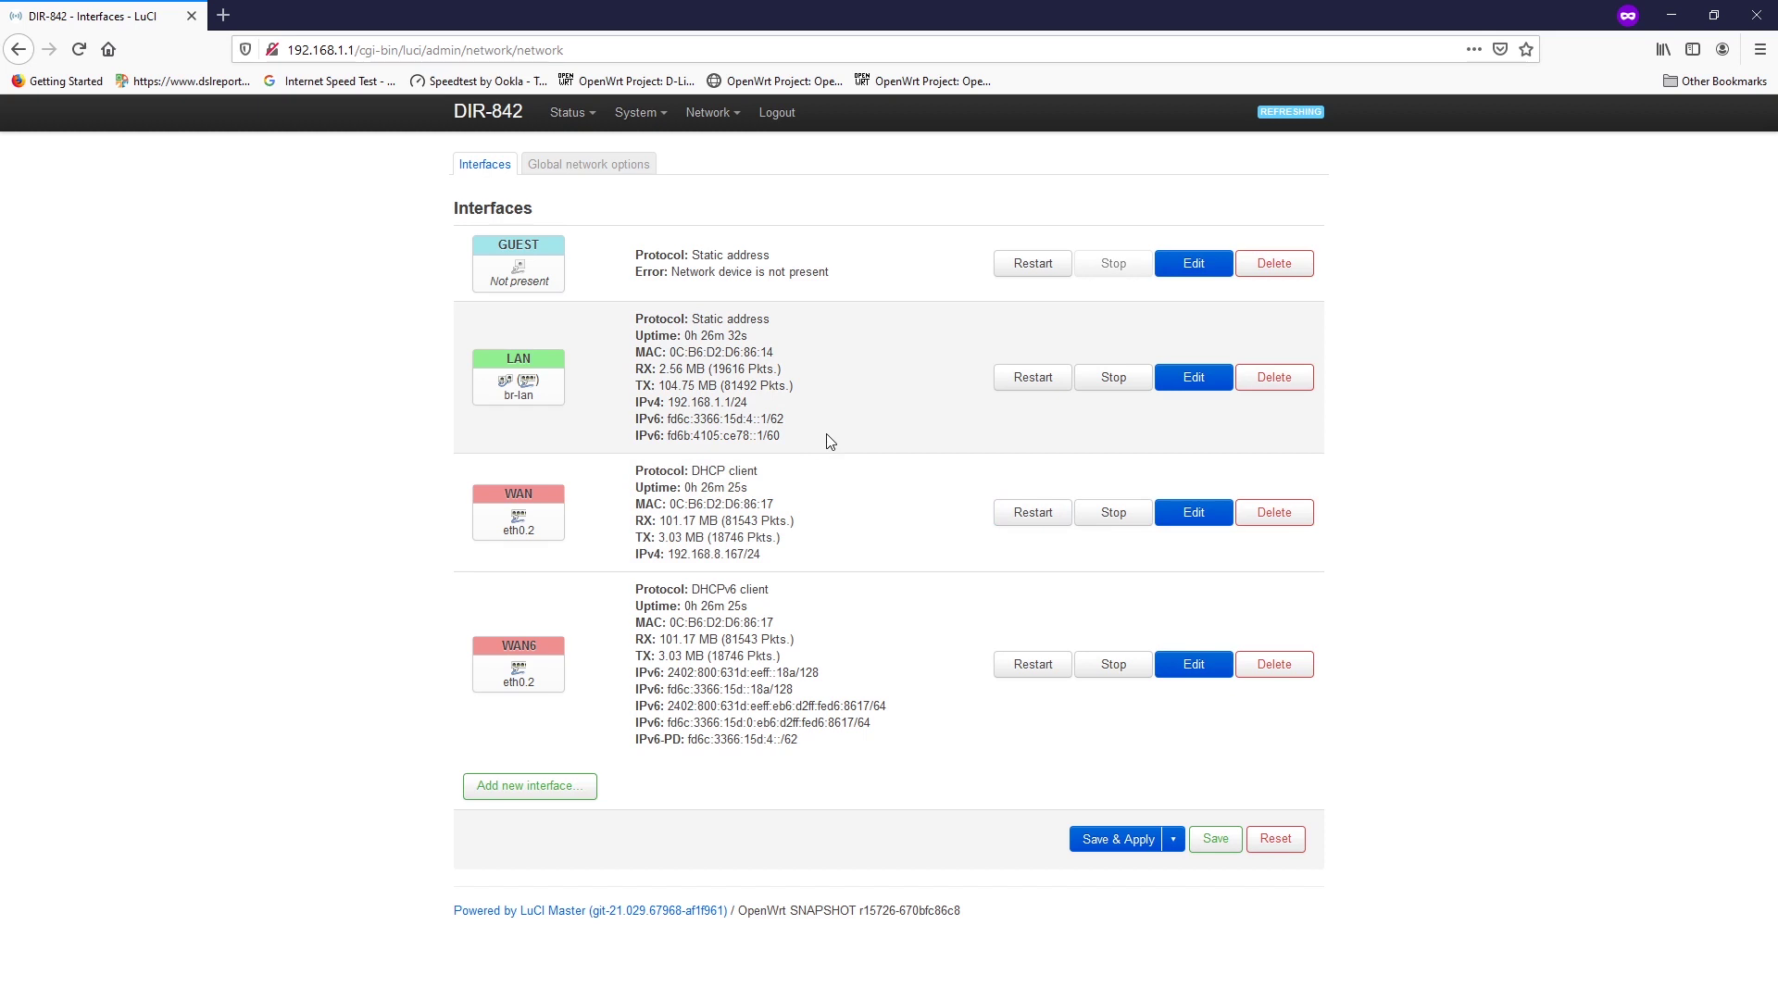
Step: In Network > Wireless, enable the wireless network on the QCA9560 radio1
mouse_move(704, 112)
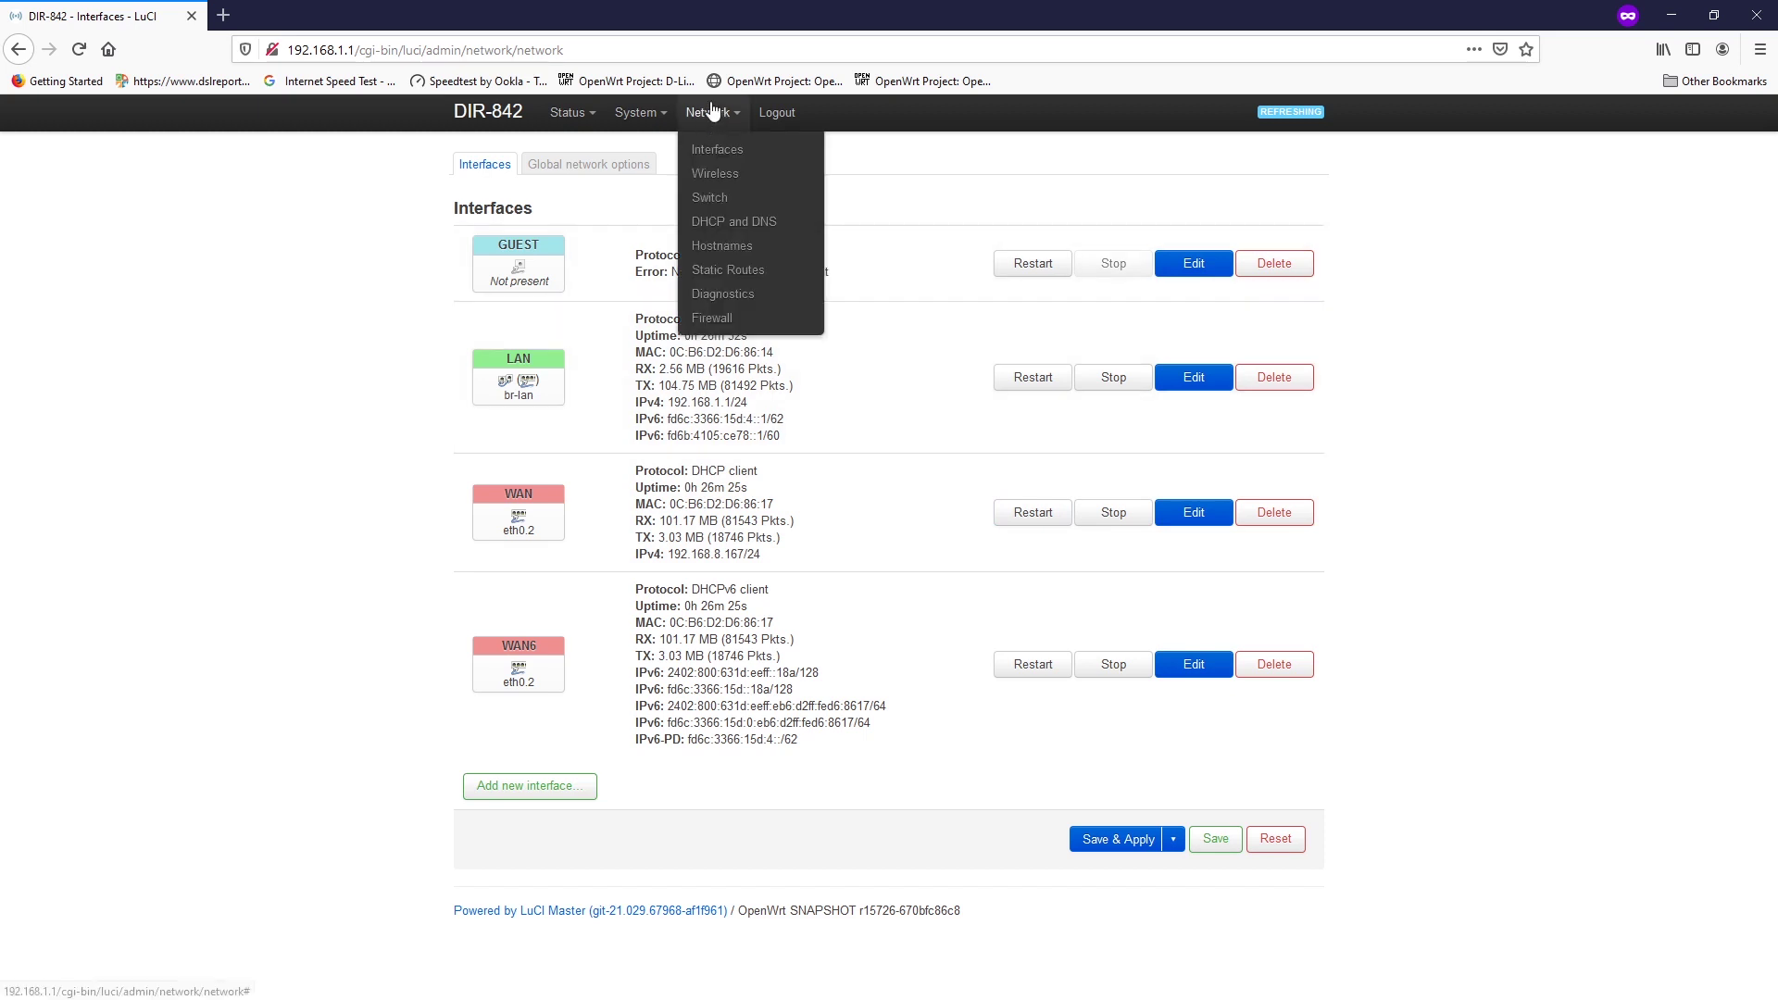
left_click(731, 178)
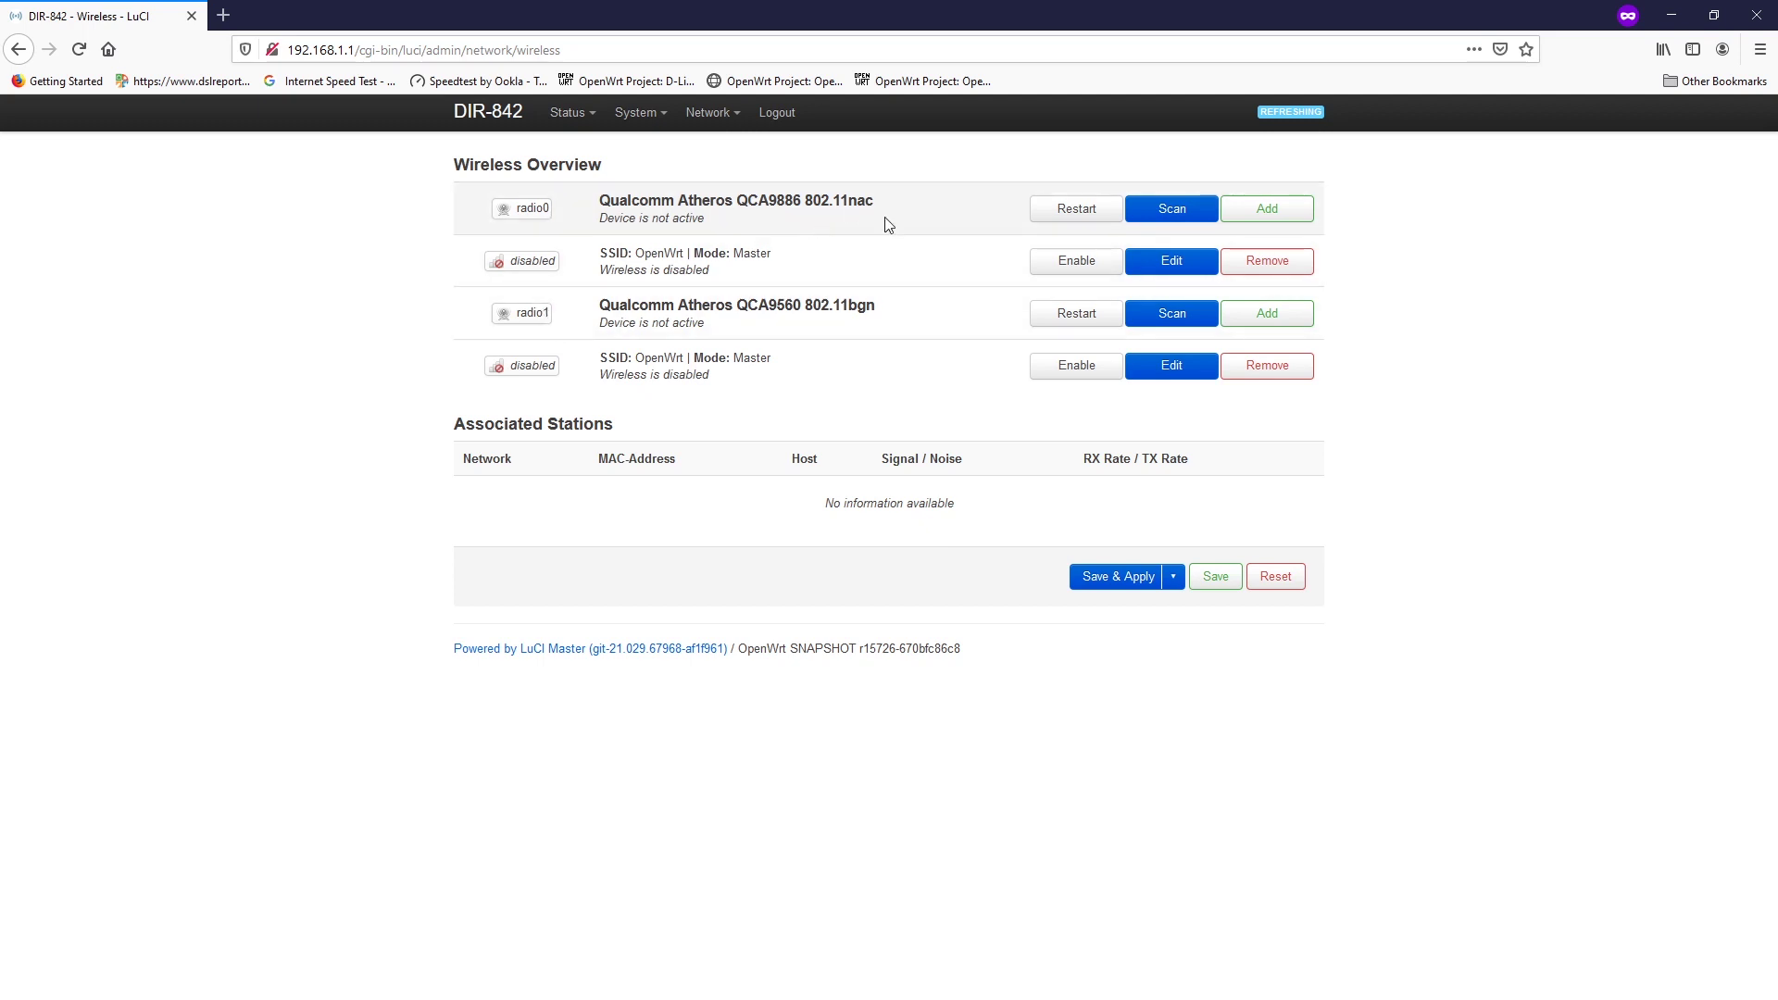
left_click_drag(880, 207, 814, 202)
left_click_drag(600, 313, 806, 305)
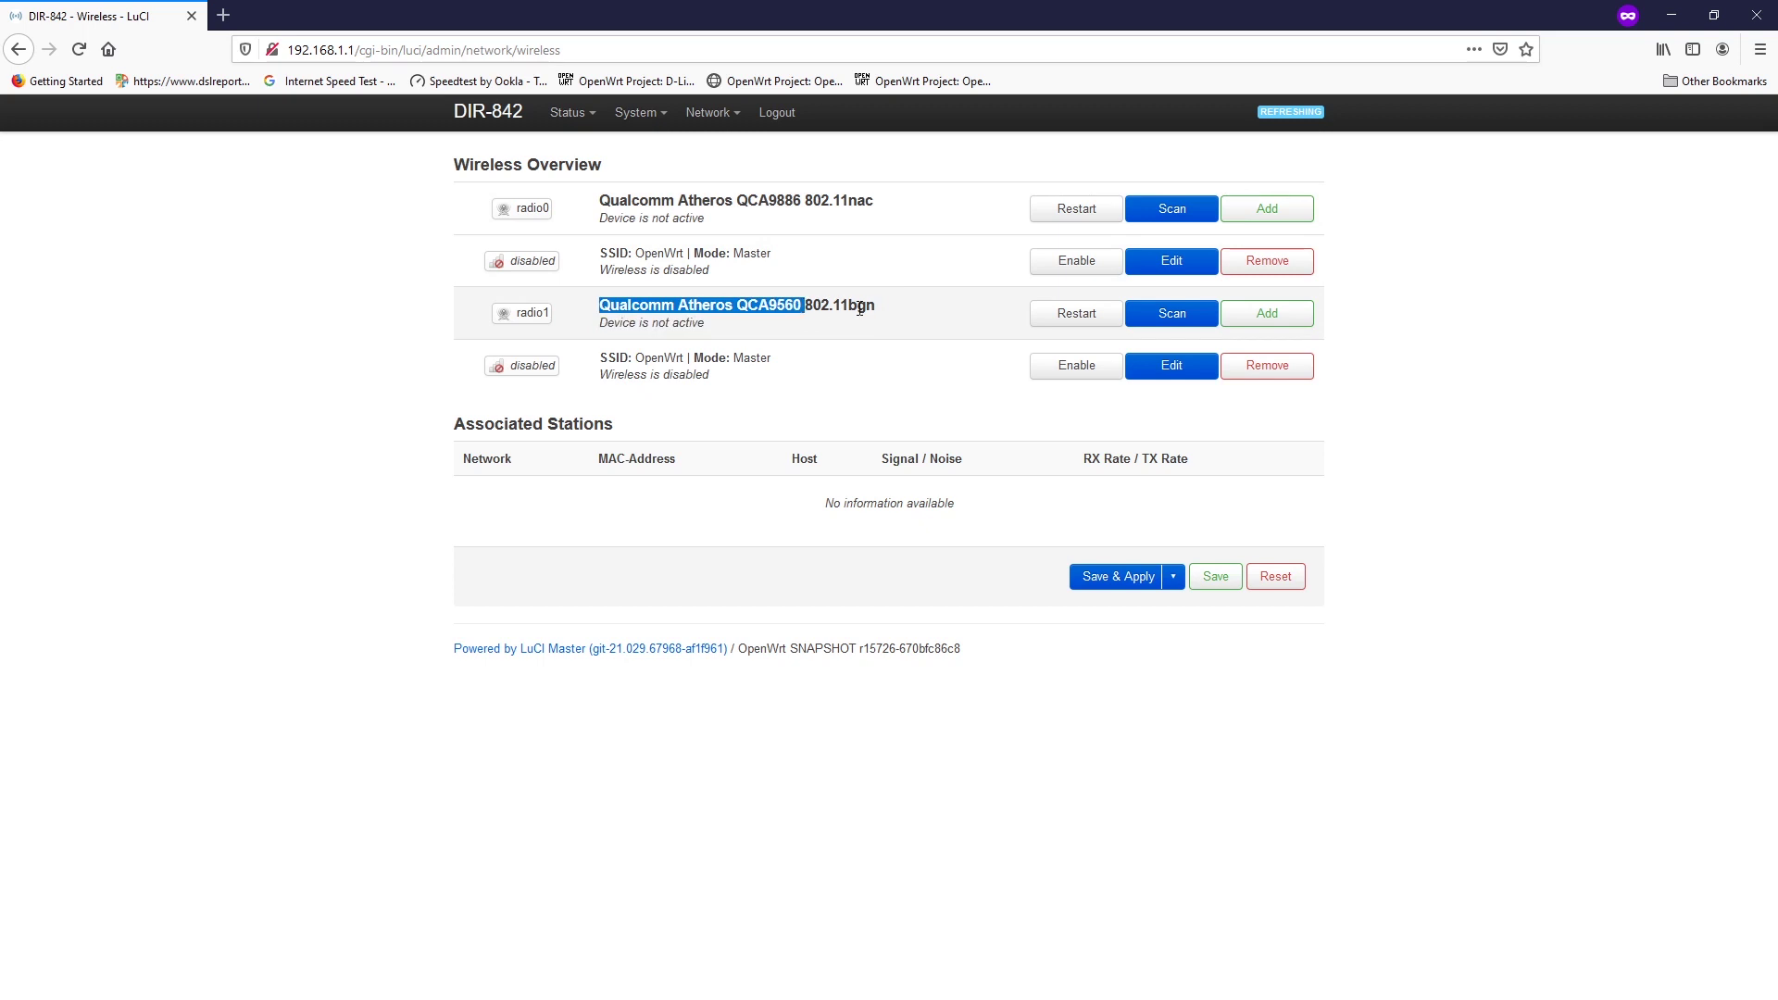
left_click(897, 318)
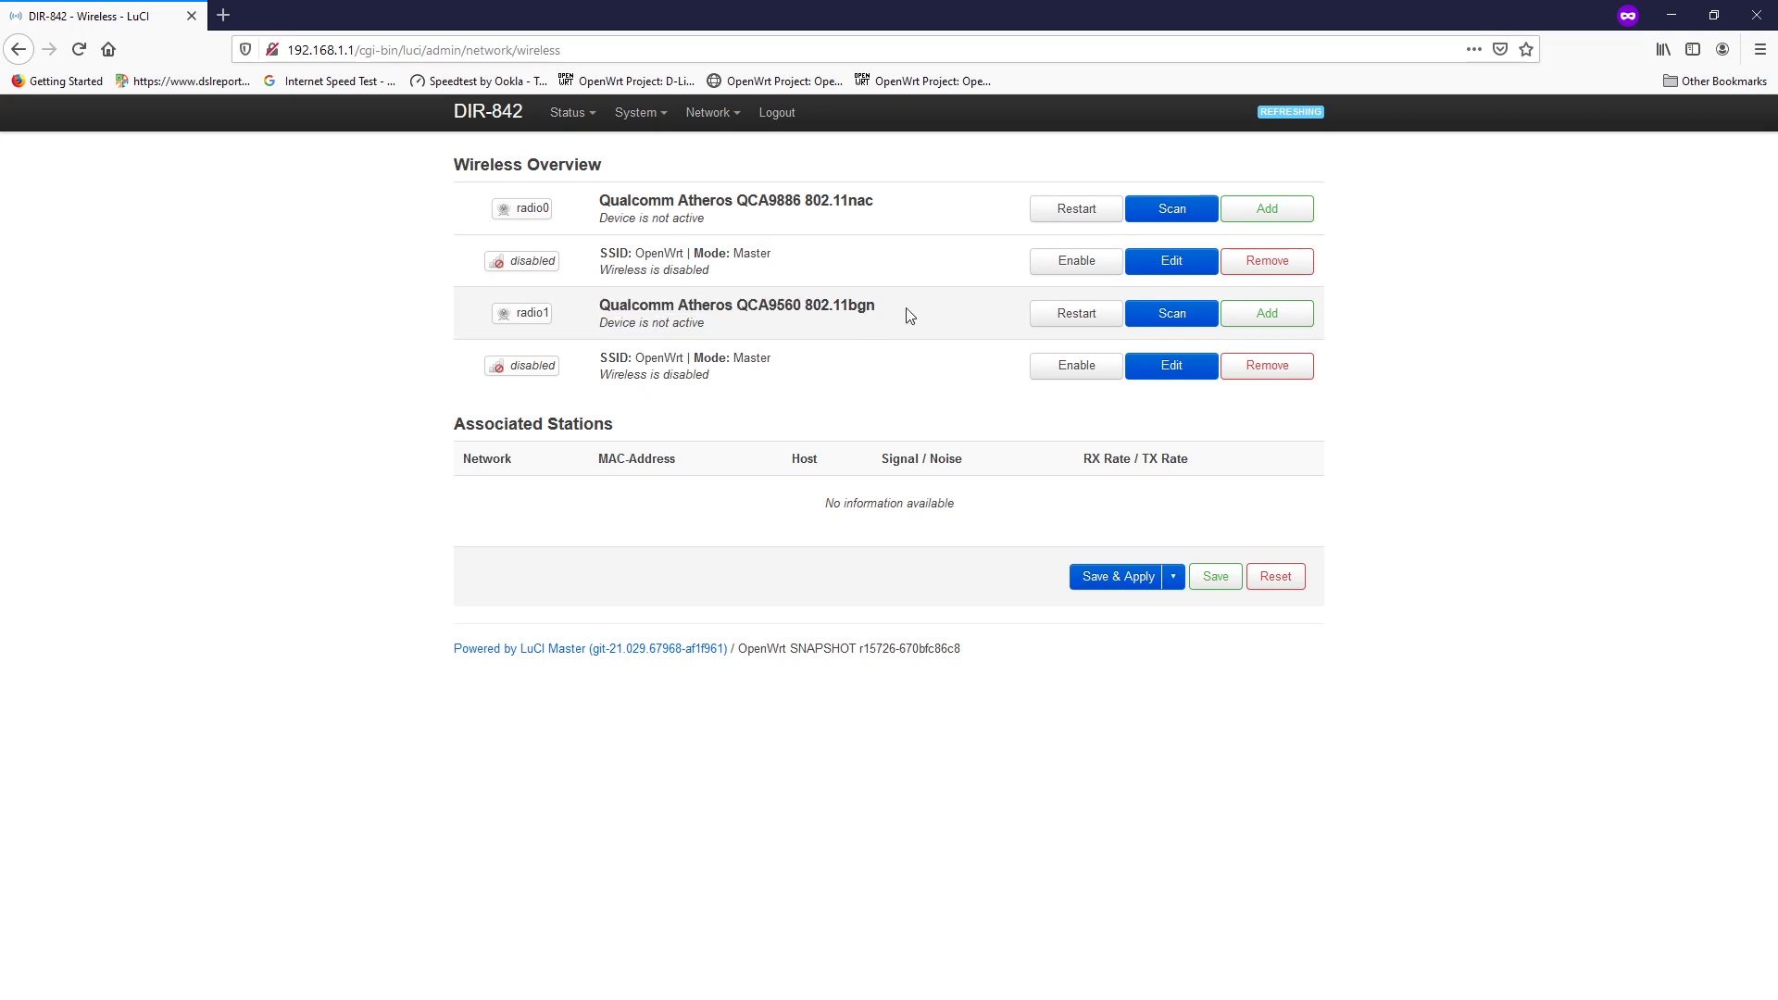
left_click(1065, 367)
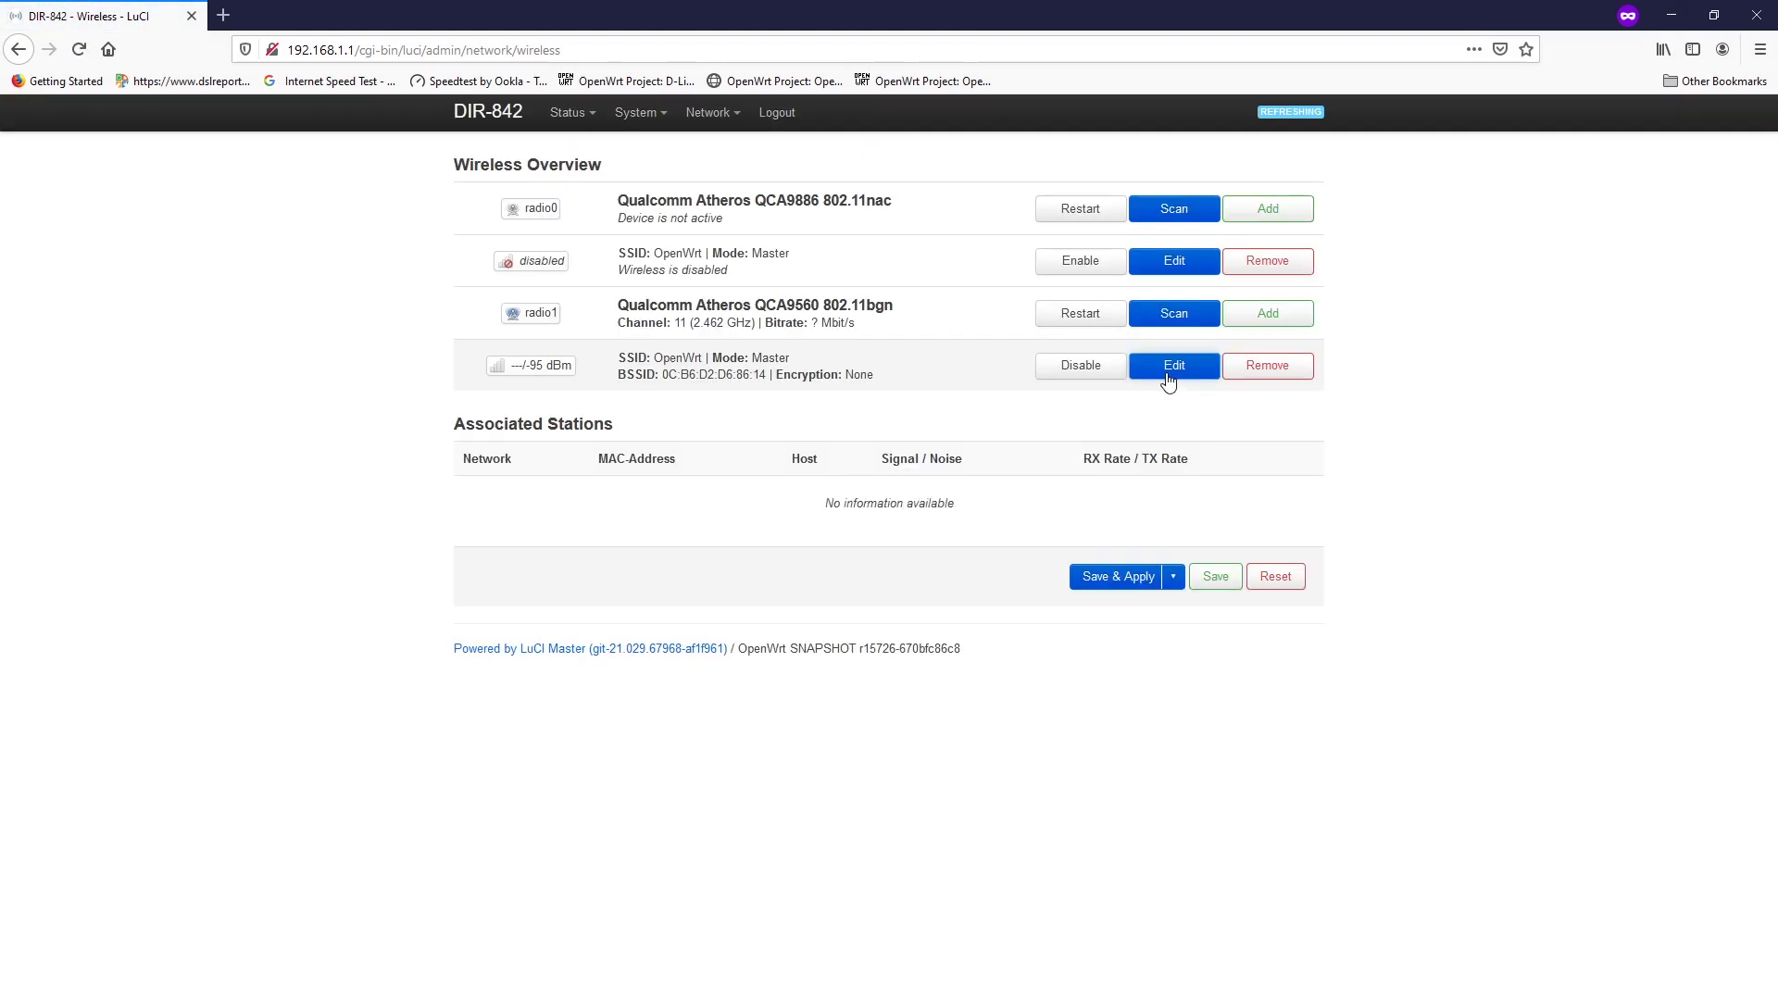
Step: Set the radio1 network's ESSID to OpenWrt-Guest and attach it to the guest network
left_click(1170, 370)
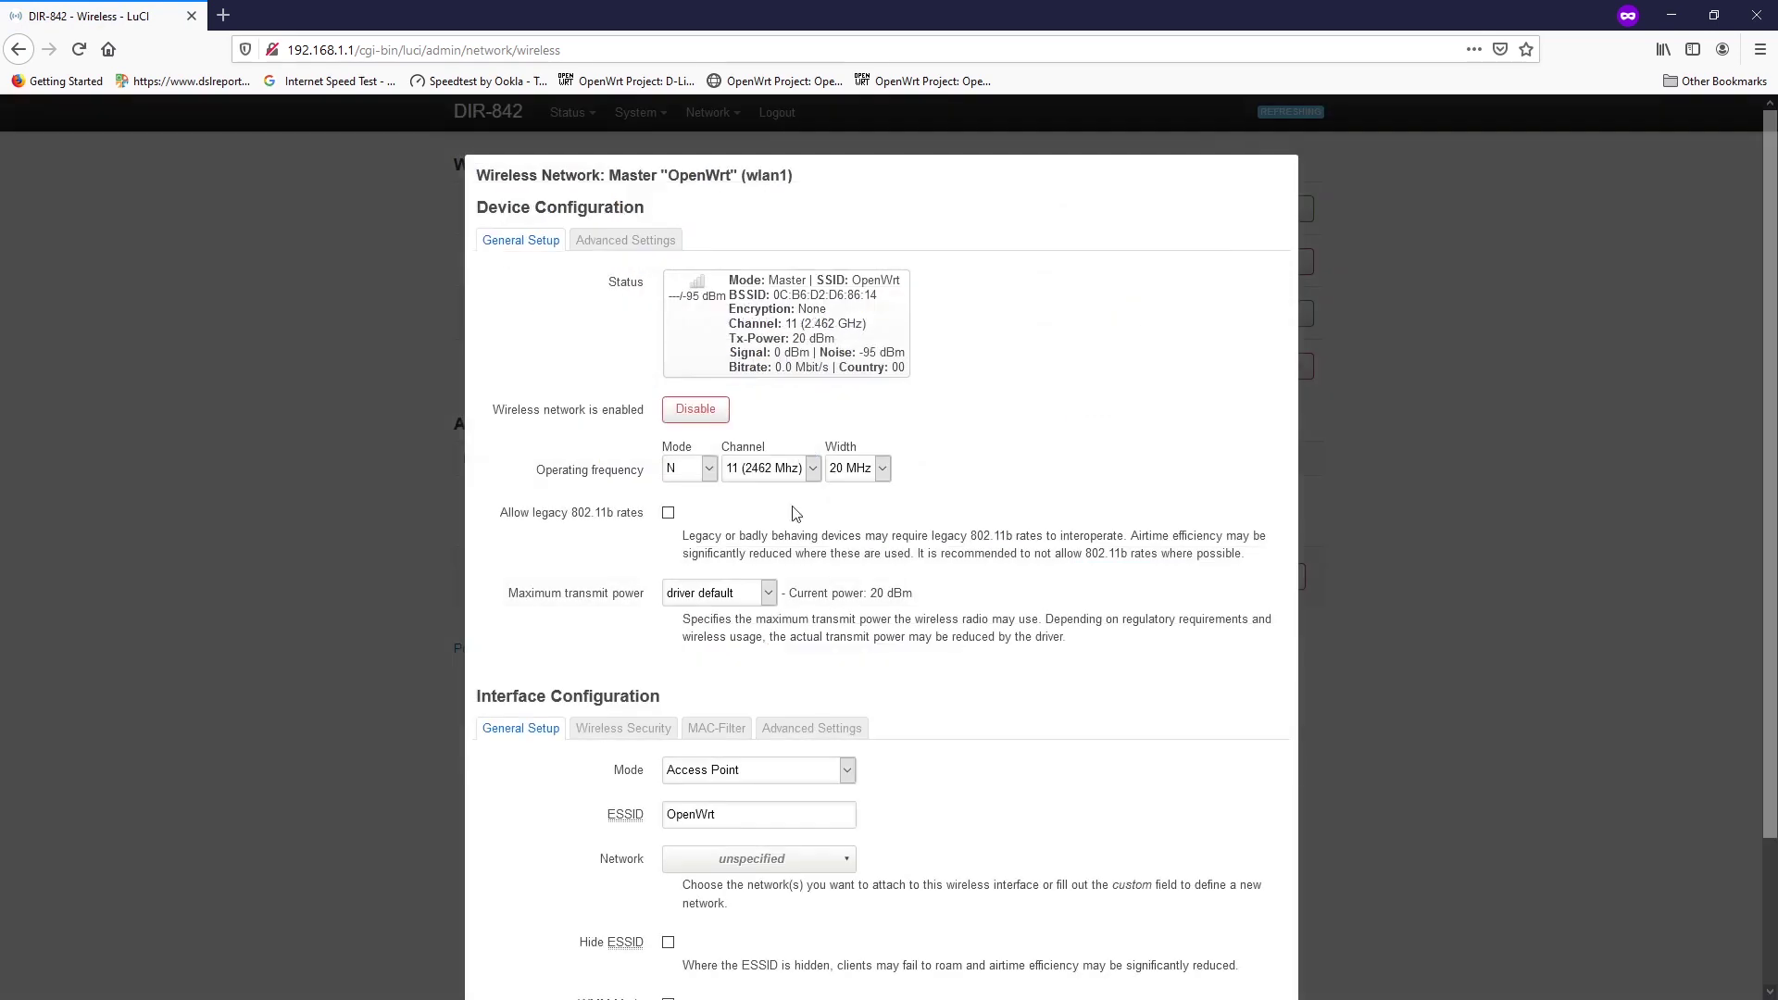
scroll(845, 537, "down", 2)
left_click(791, 639)
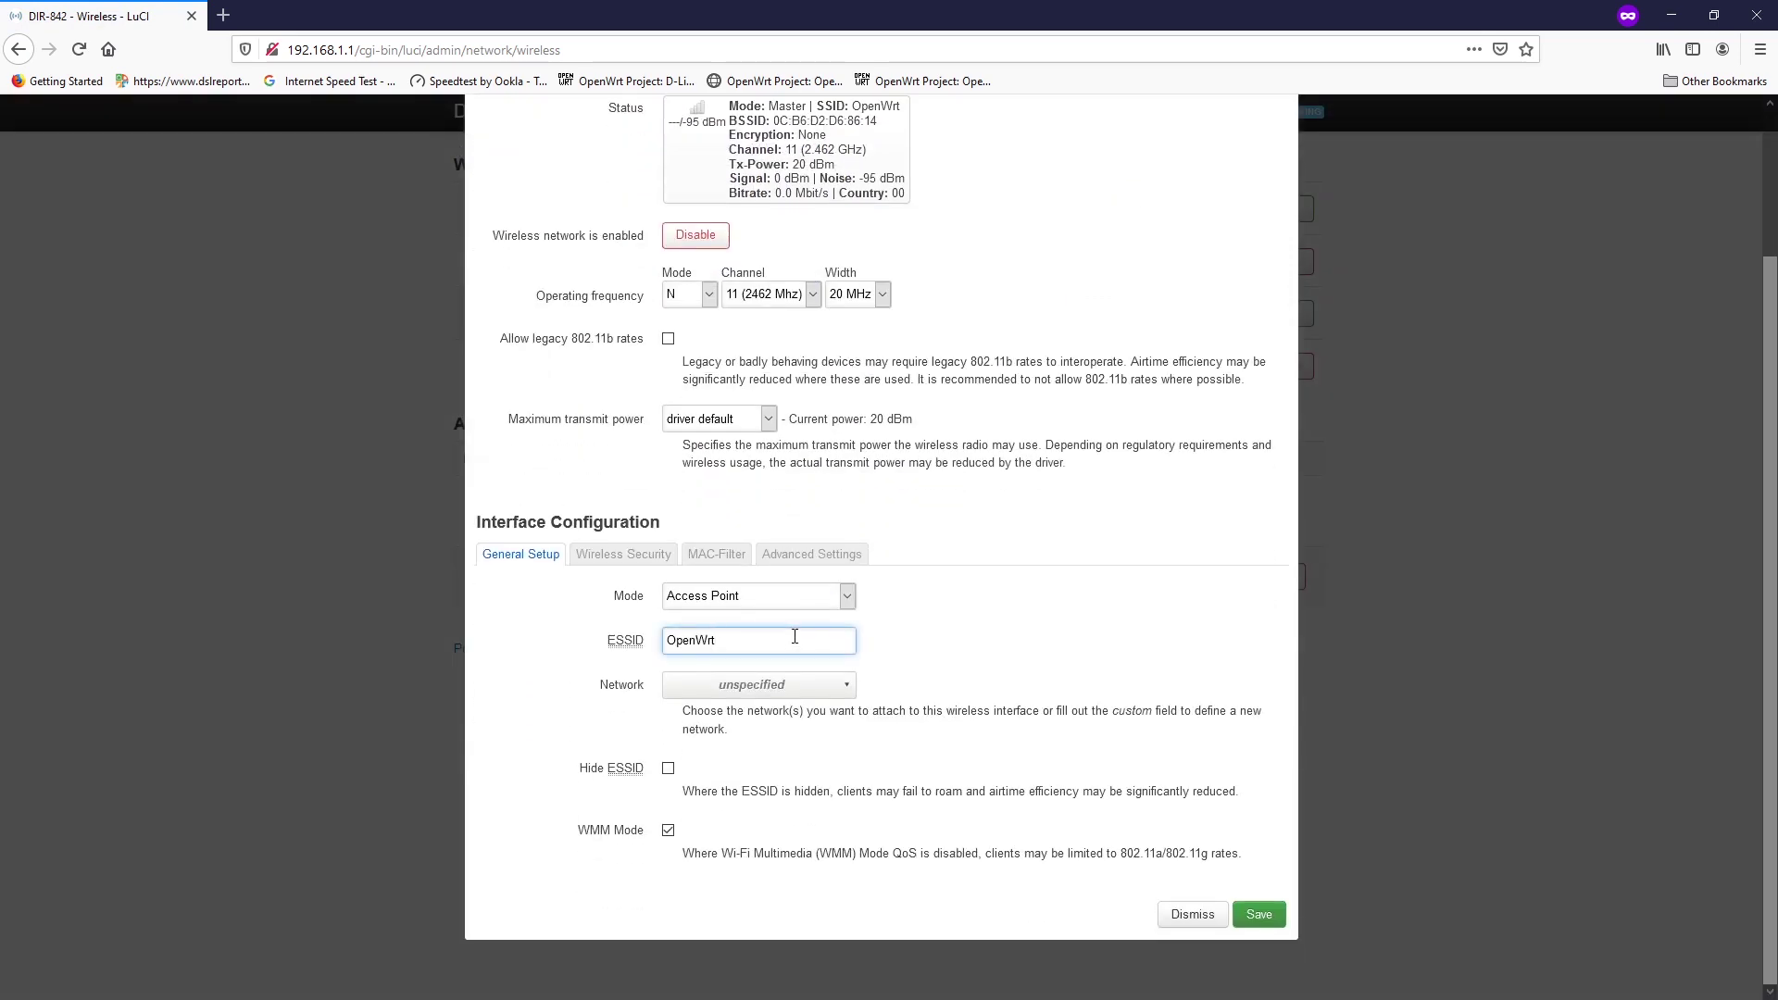
key("Tab")
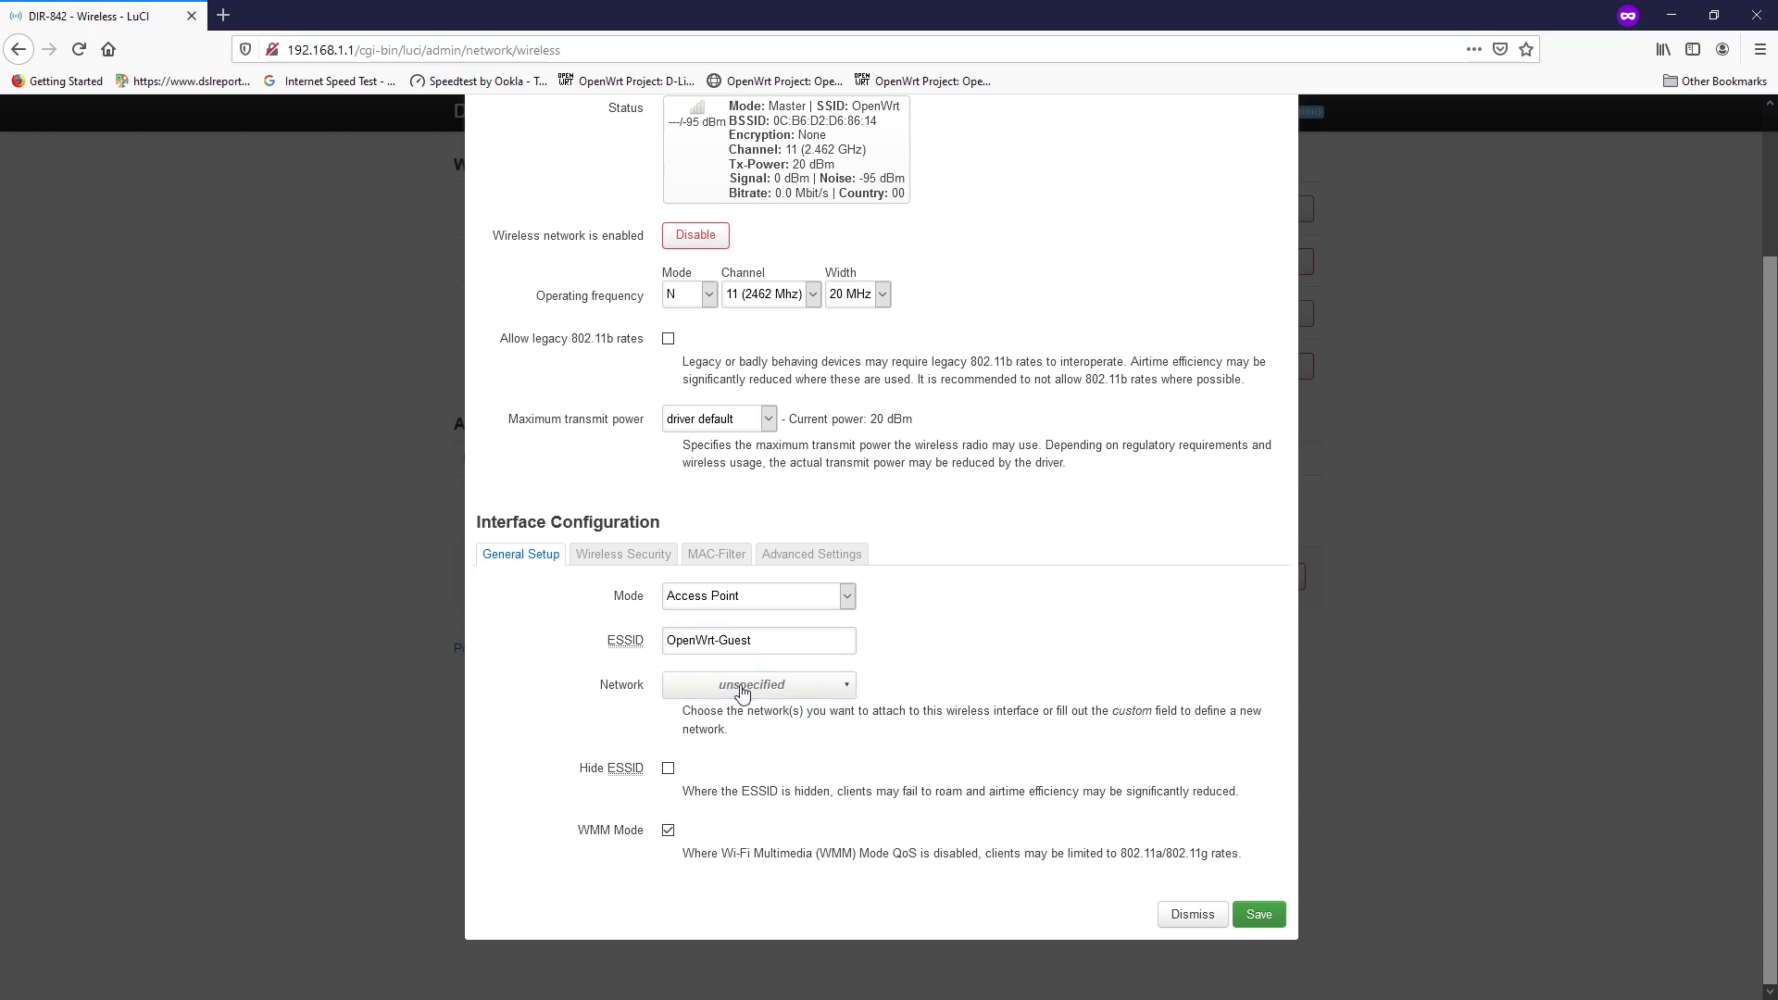
left_click(737, 690)
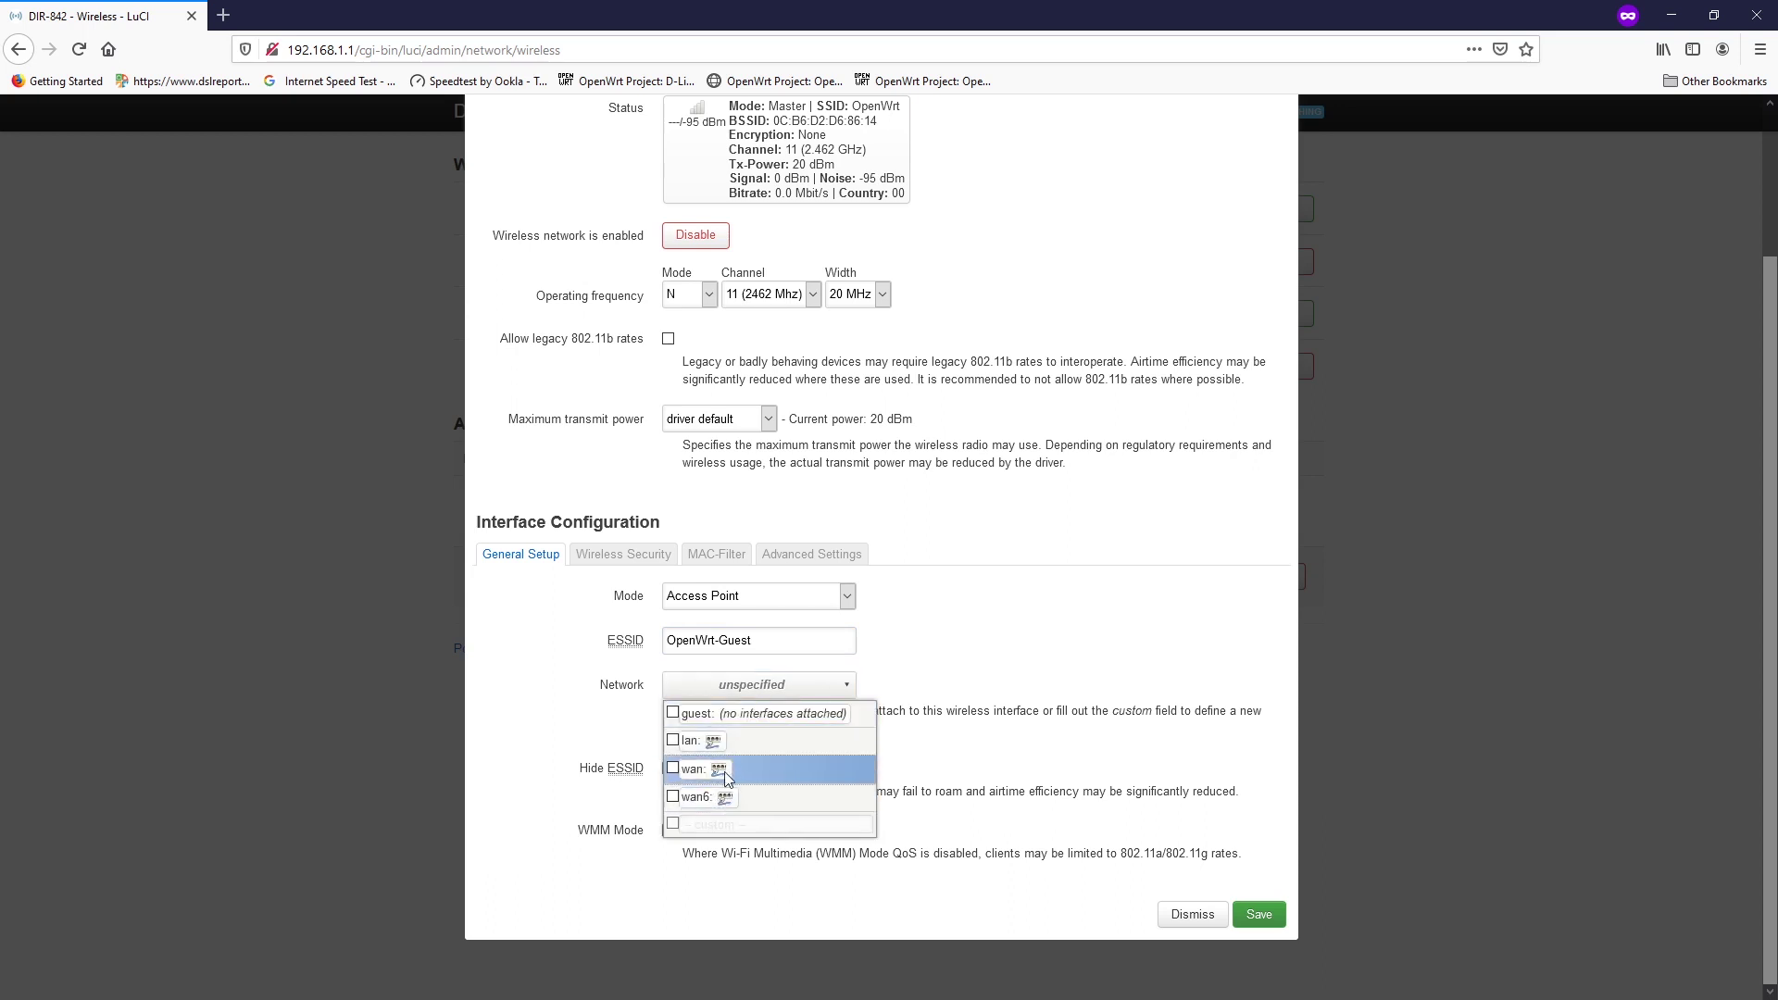
left_click(748, 719)
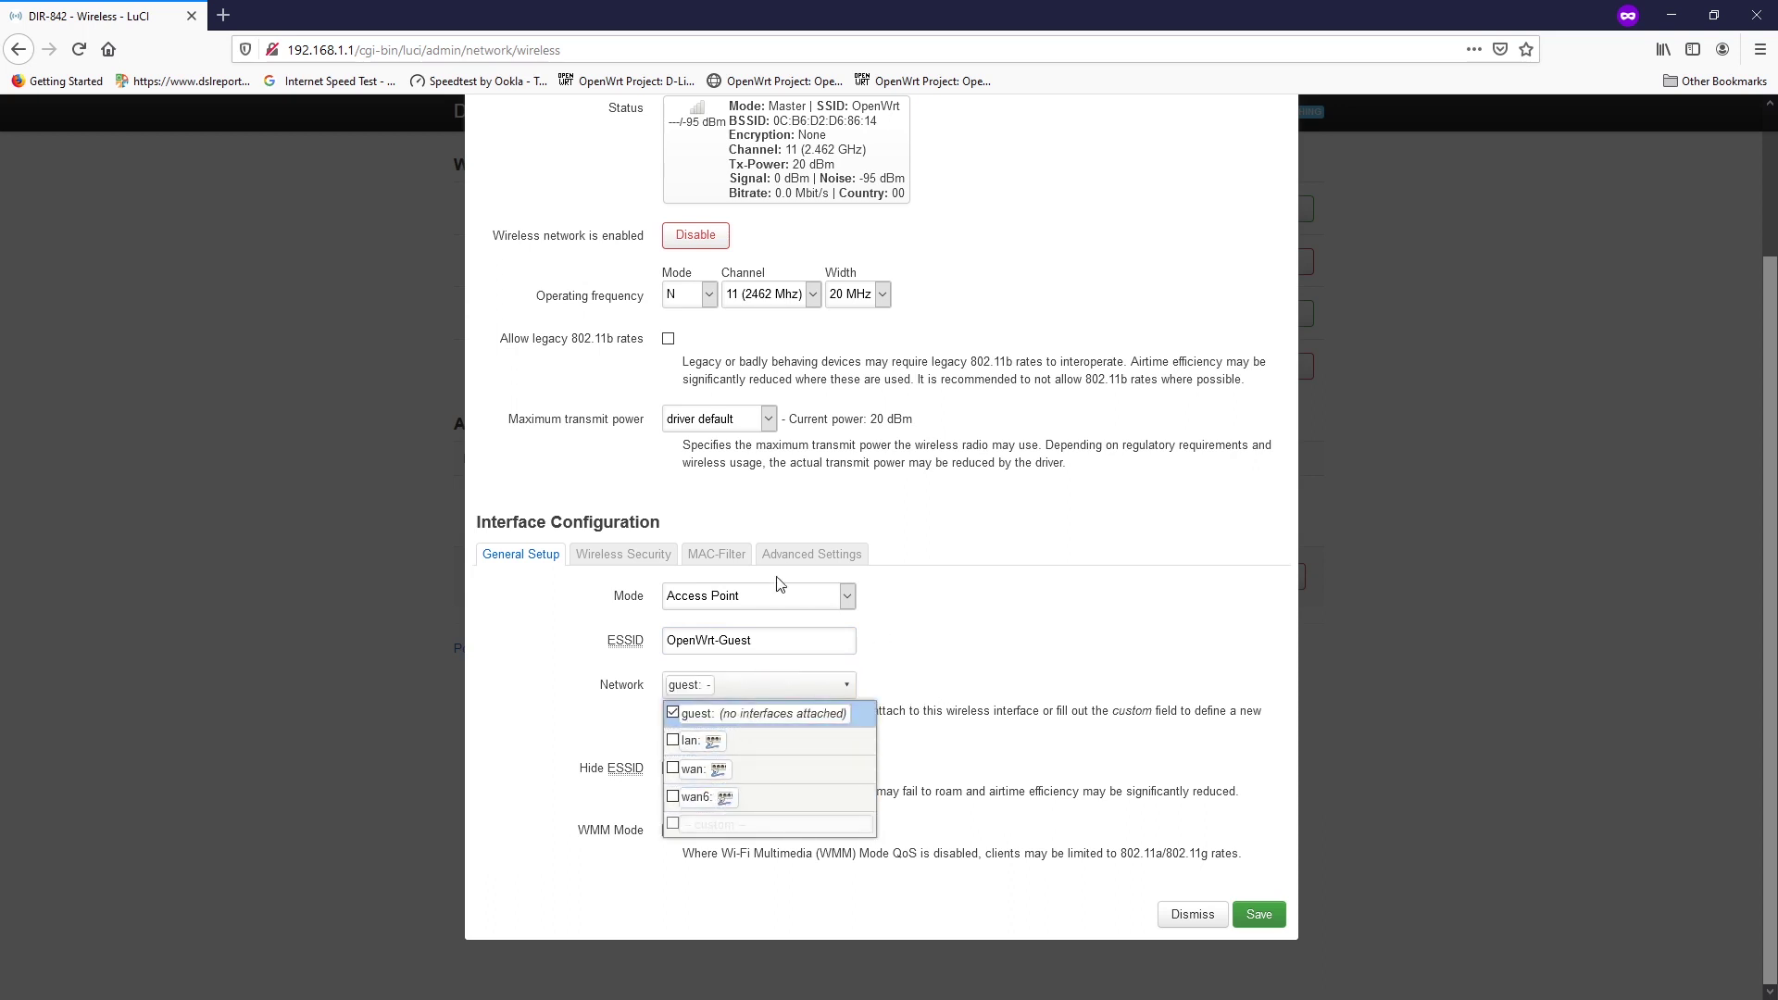
left_click(648, 554)
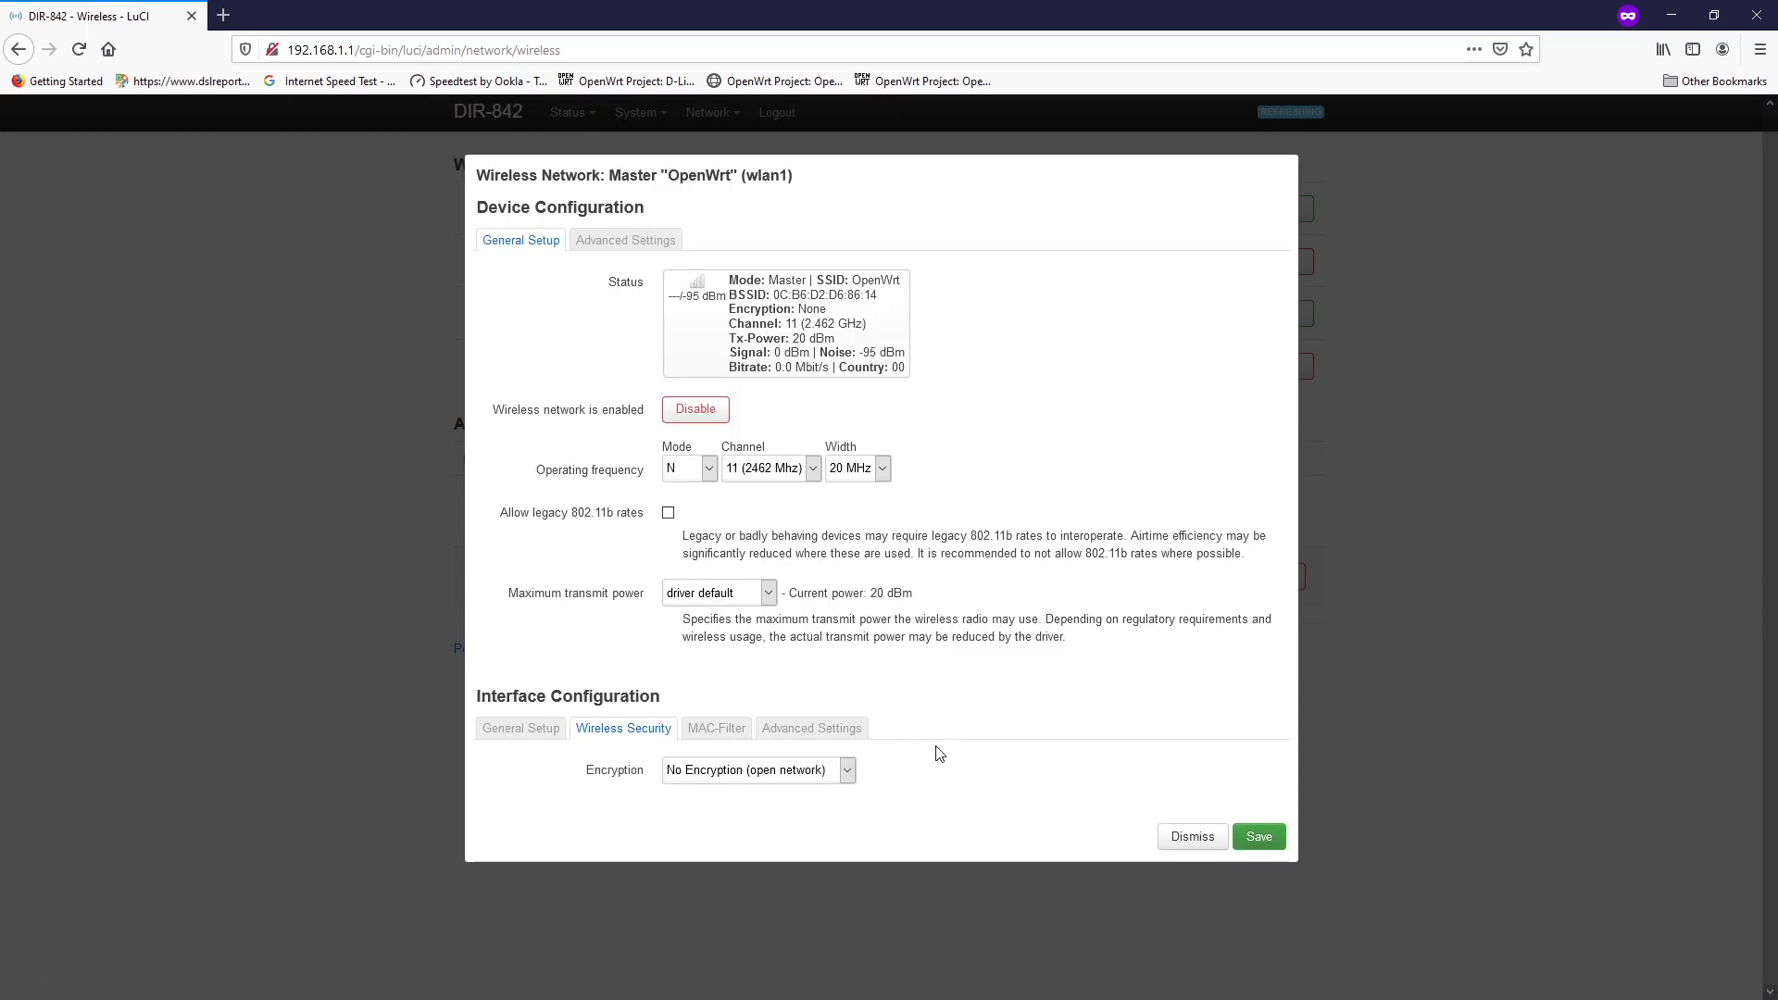
left_click(789, 783)
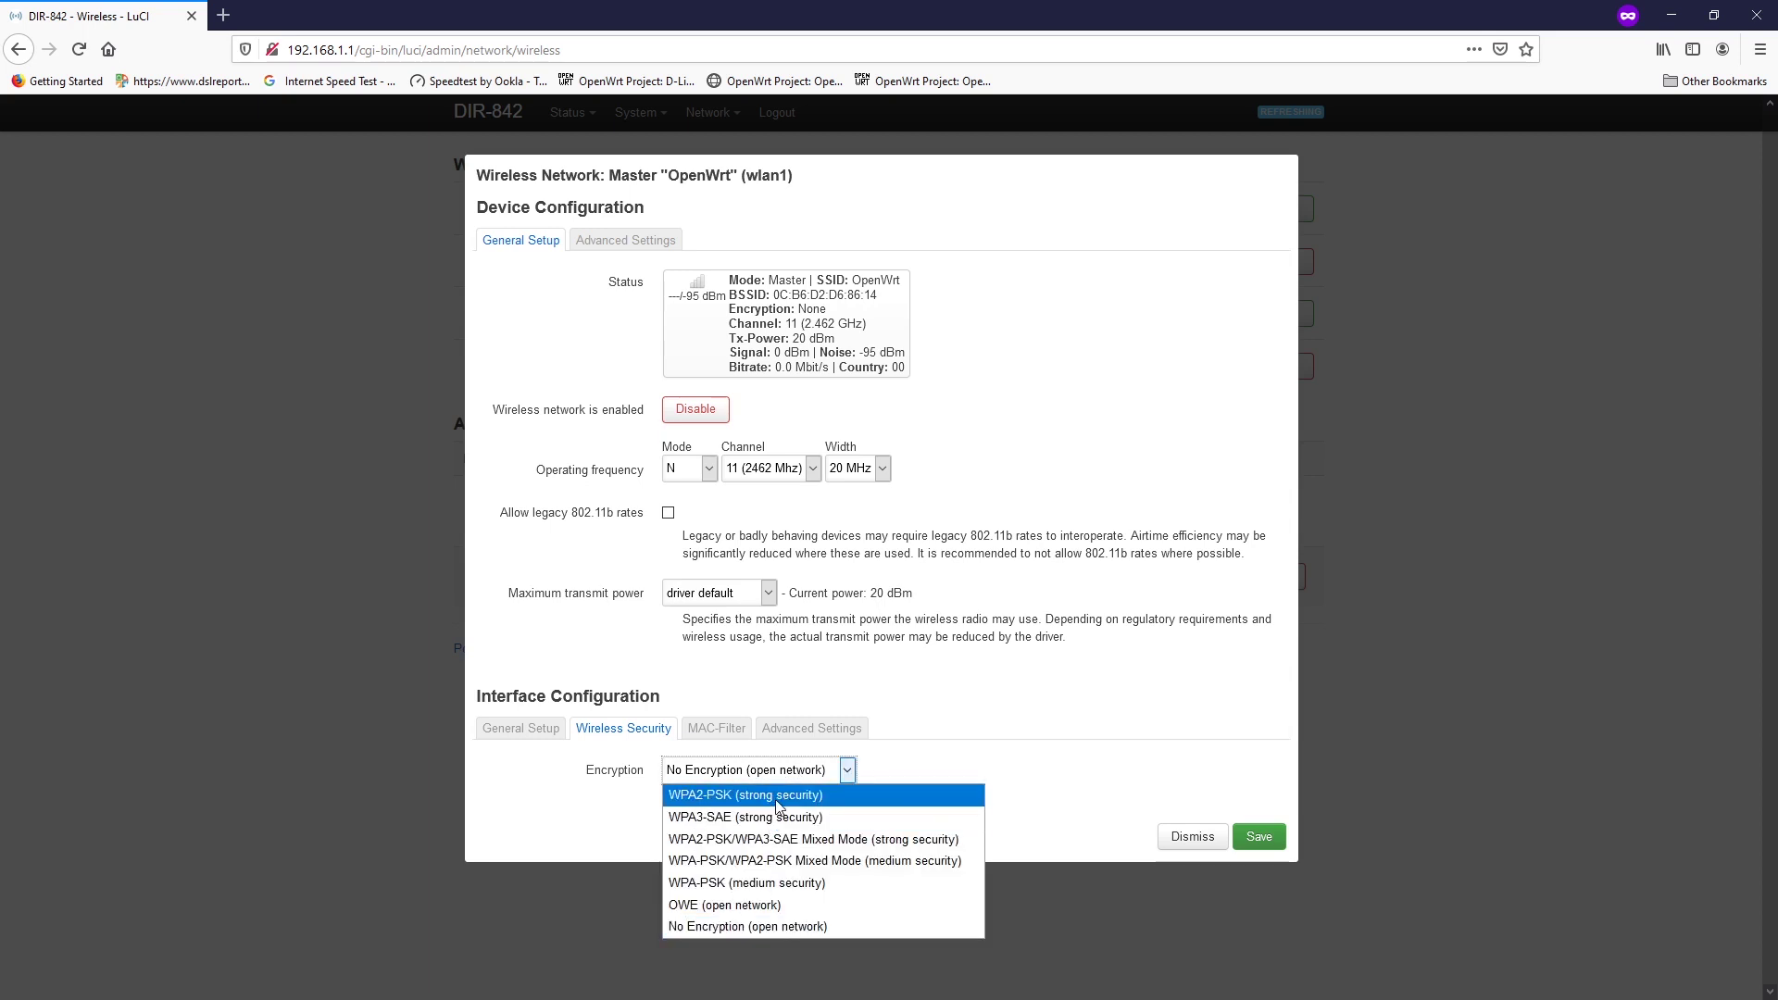
left_click(775, 799)
scroll(725, 815, "down", 3)
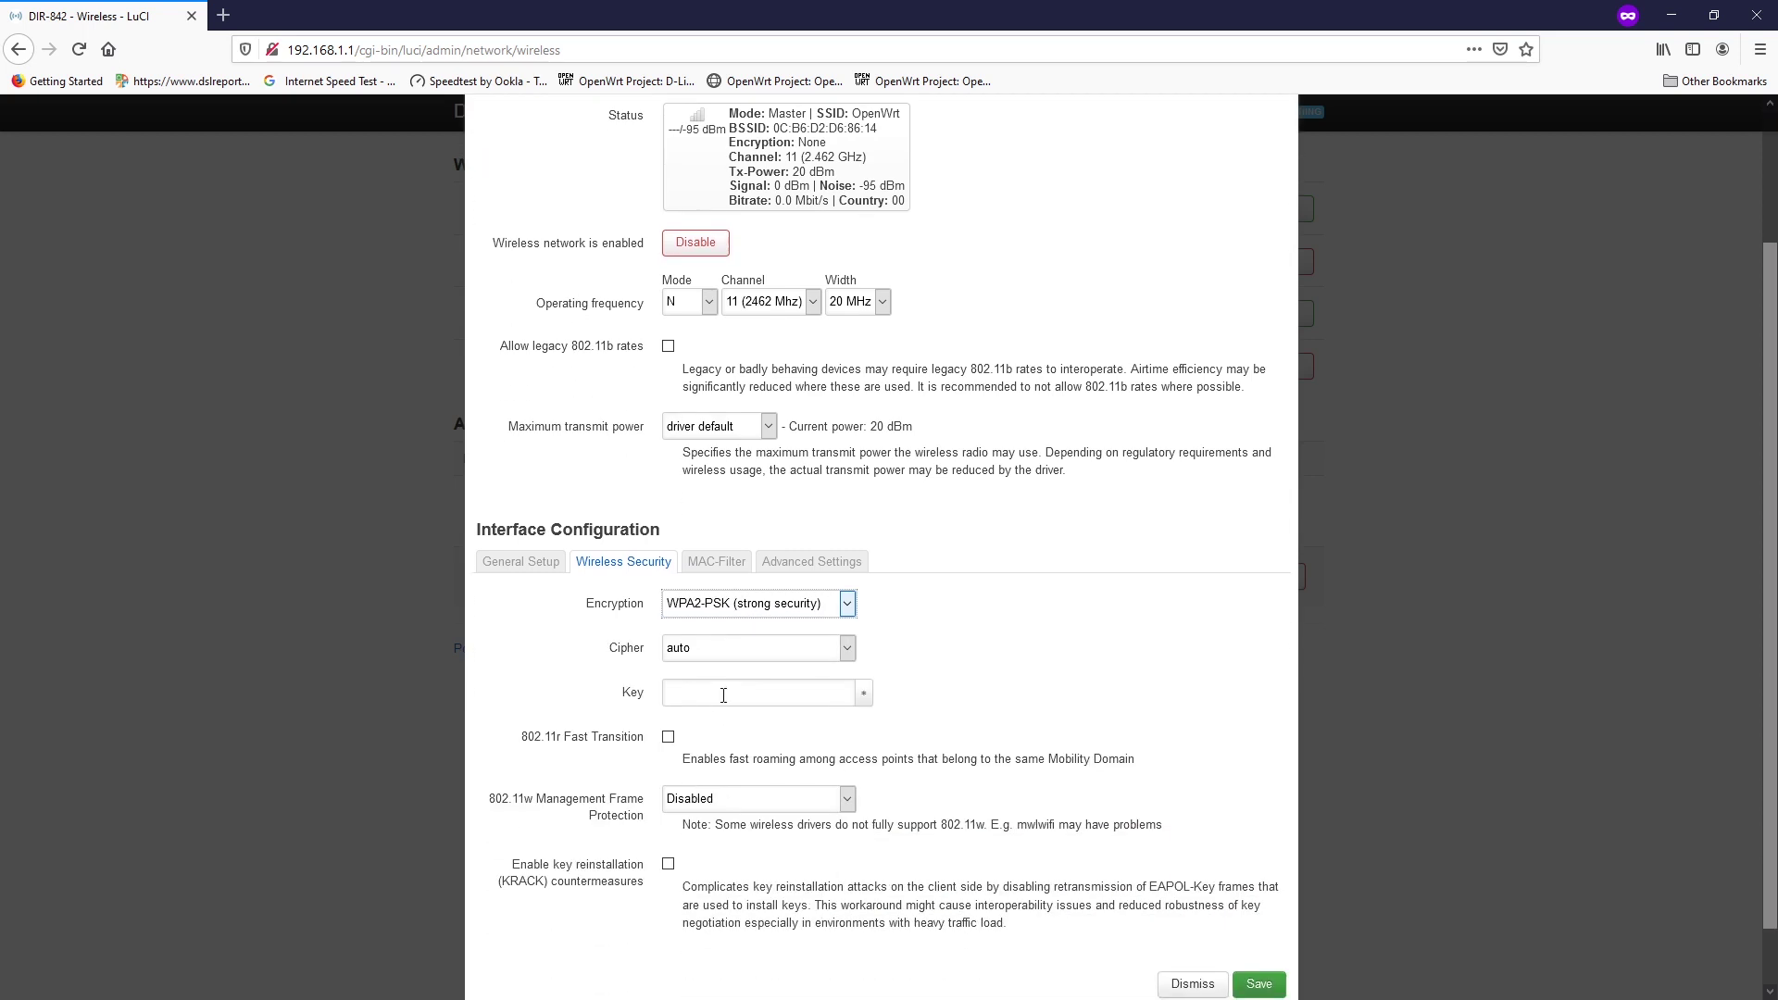
left_click(724, 695)
left_click(797, 603)
left_click(781, 770)
Step: Enable Isolate Clients on OpenWrt-Guest, save it, and Save & Apply the wireless changes
left_click(771, 729)
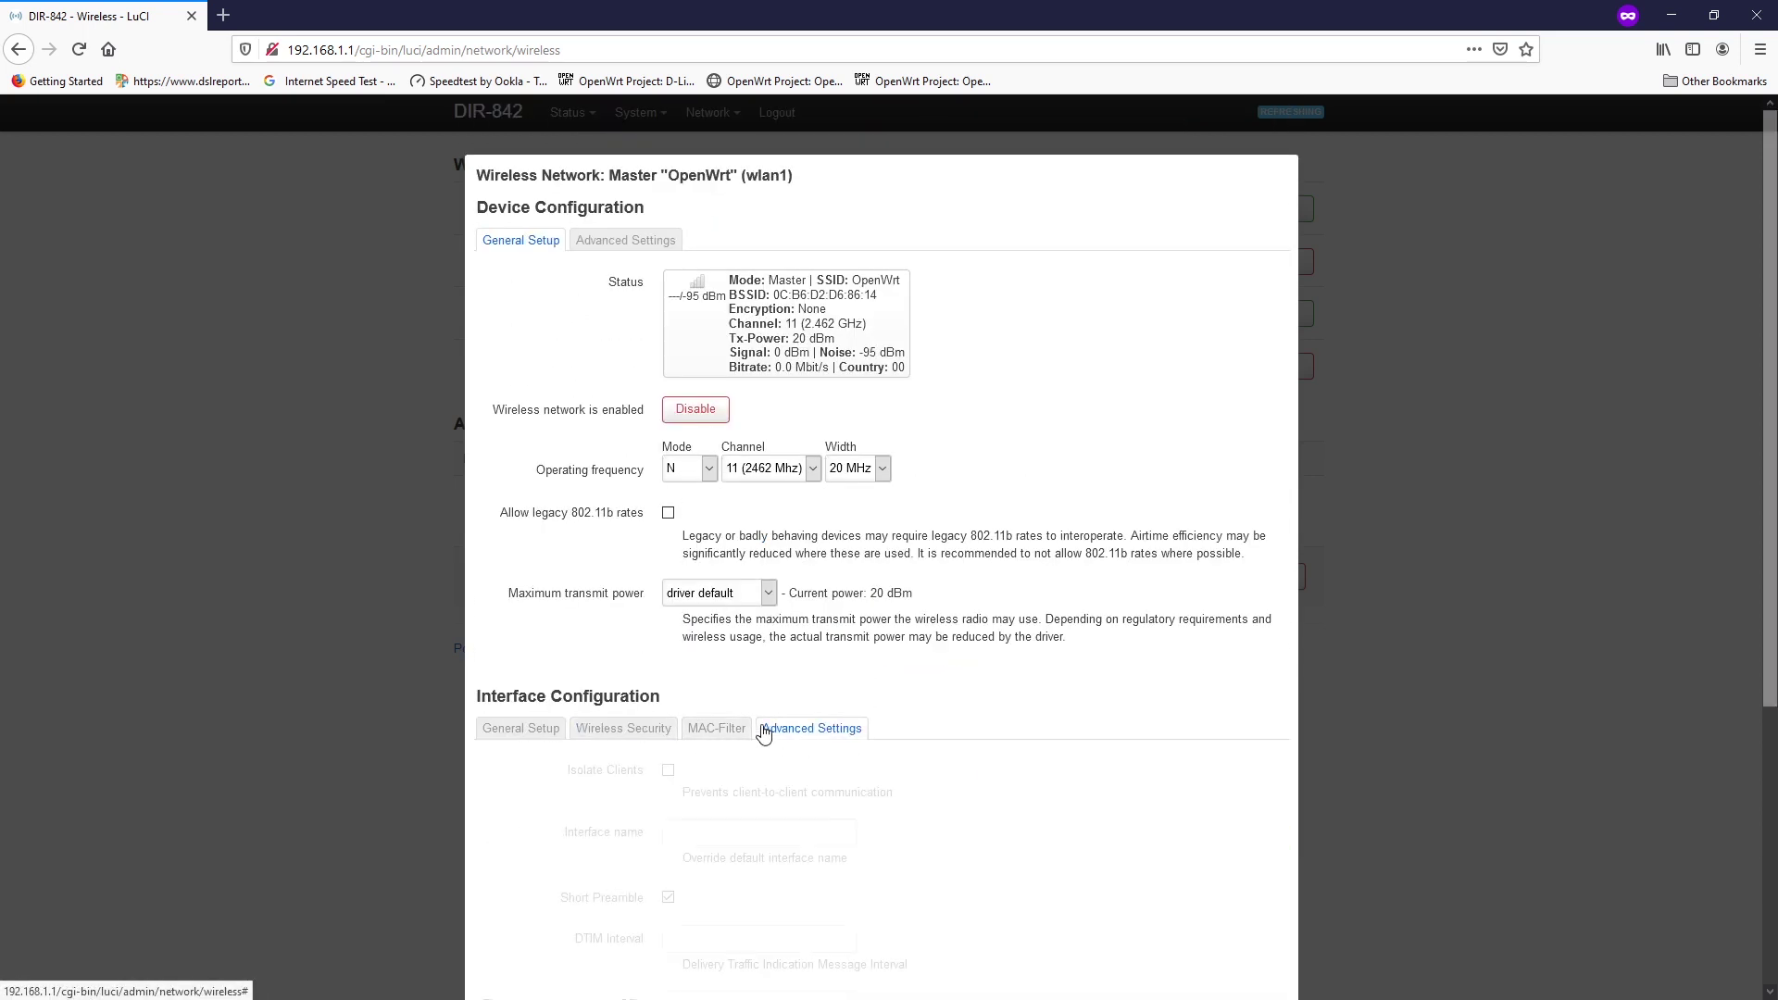
scroll(930, 741, "down", 2)
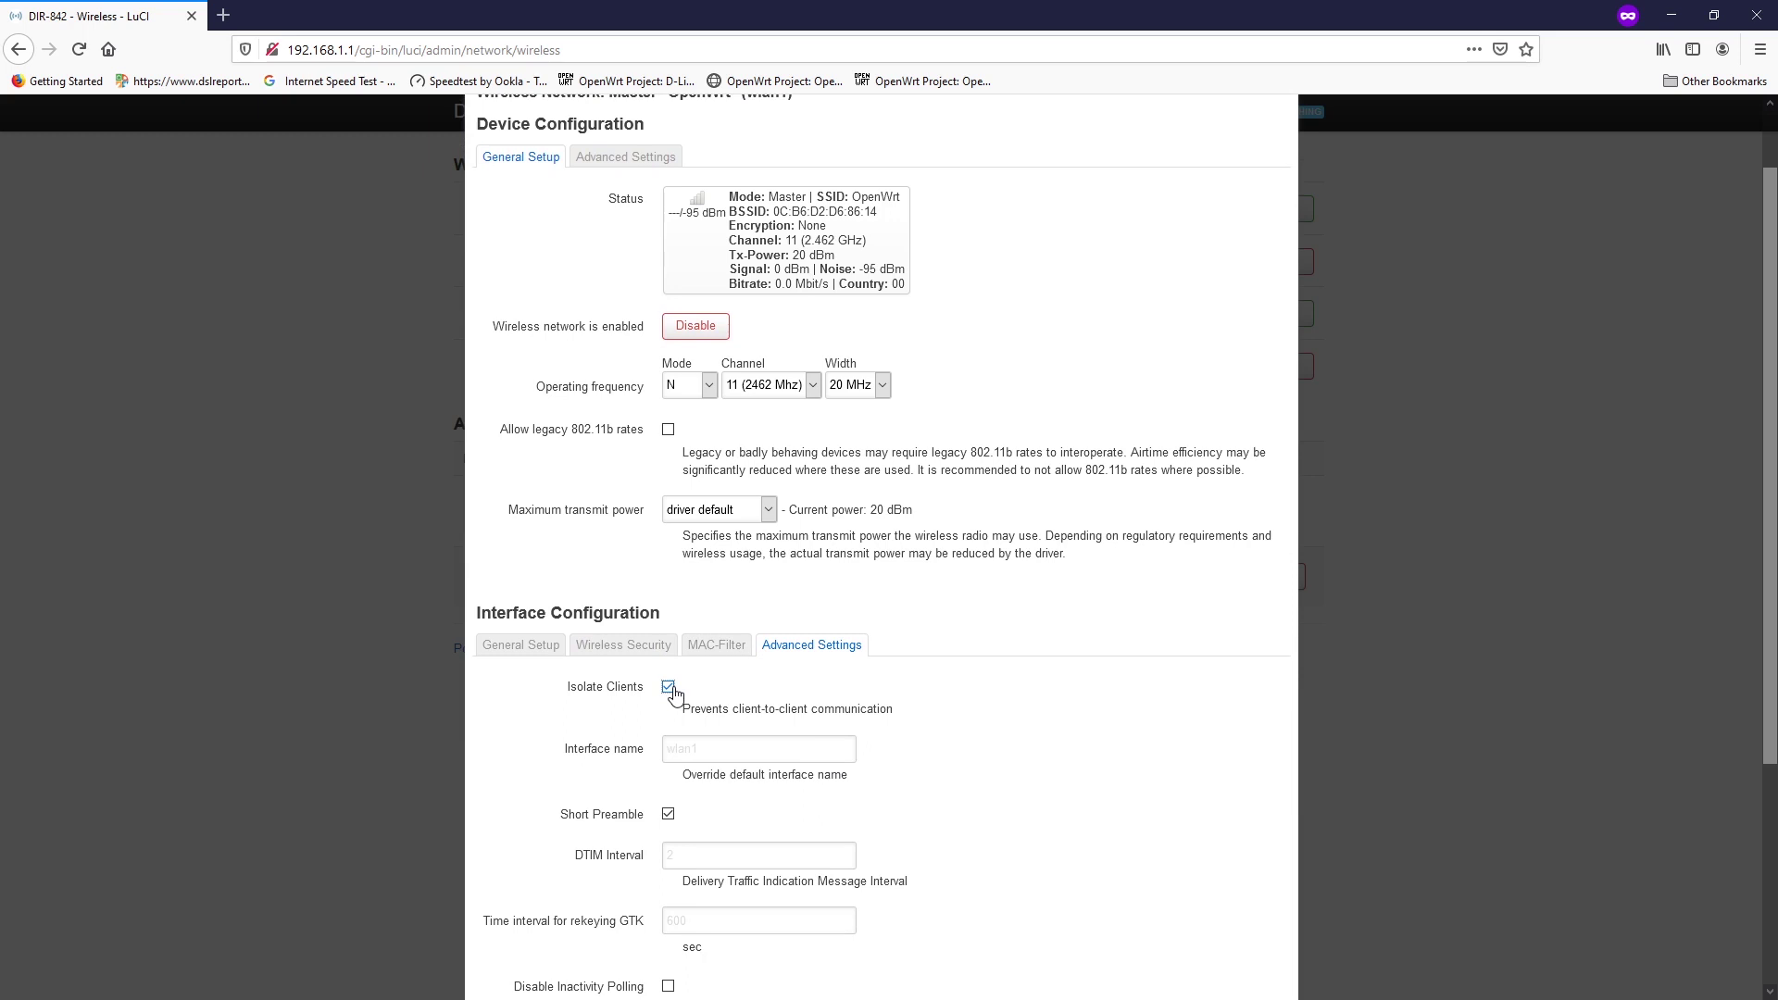
scroll(673, 695, "down", 5)
left_click(1260, 915)
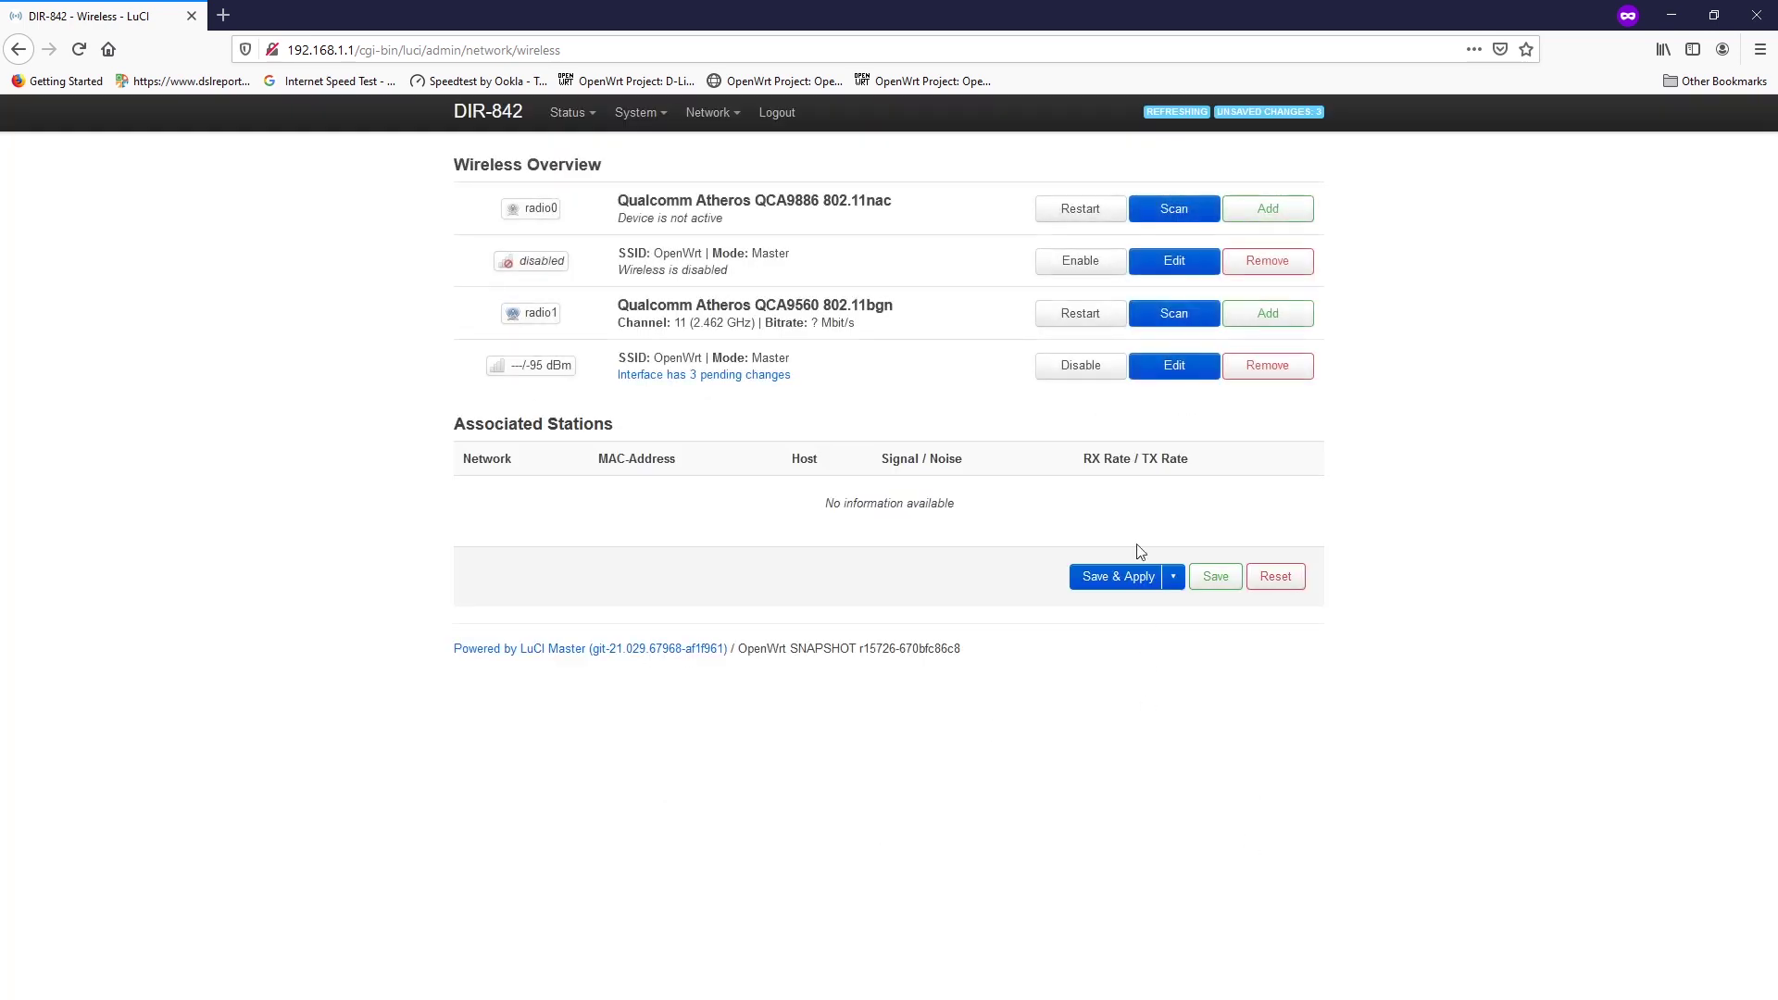
left_click(1095, 575)
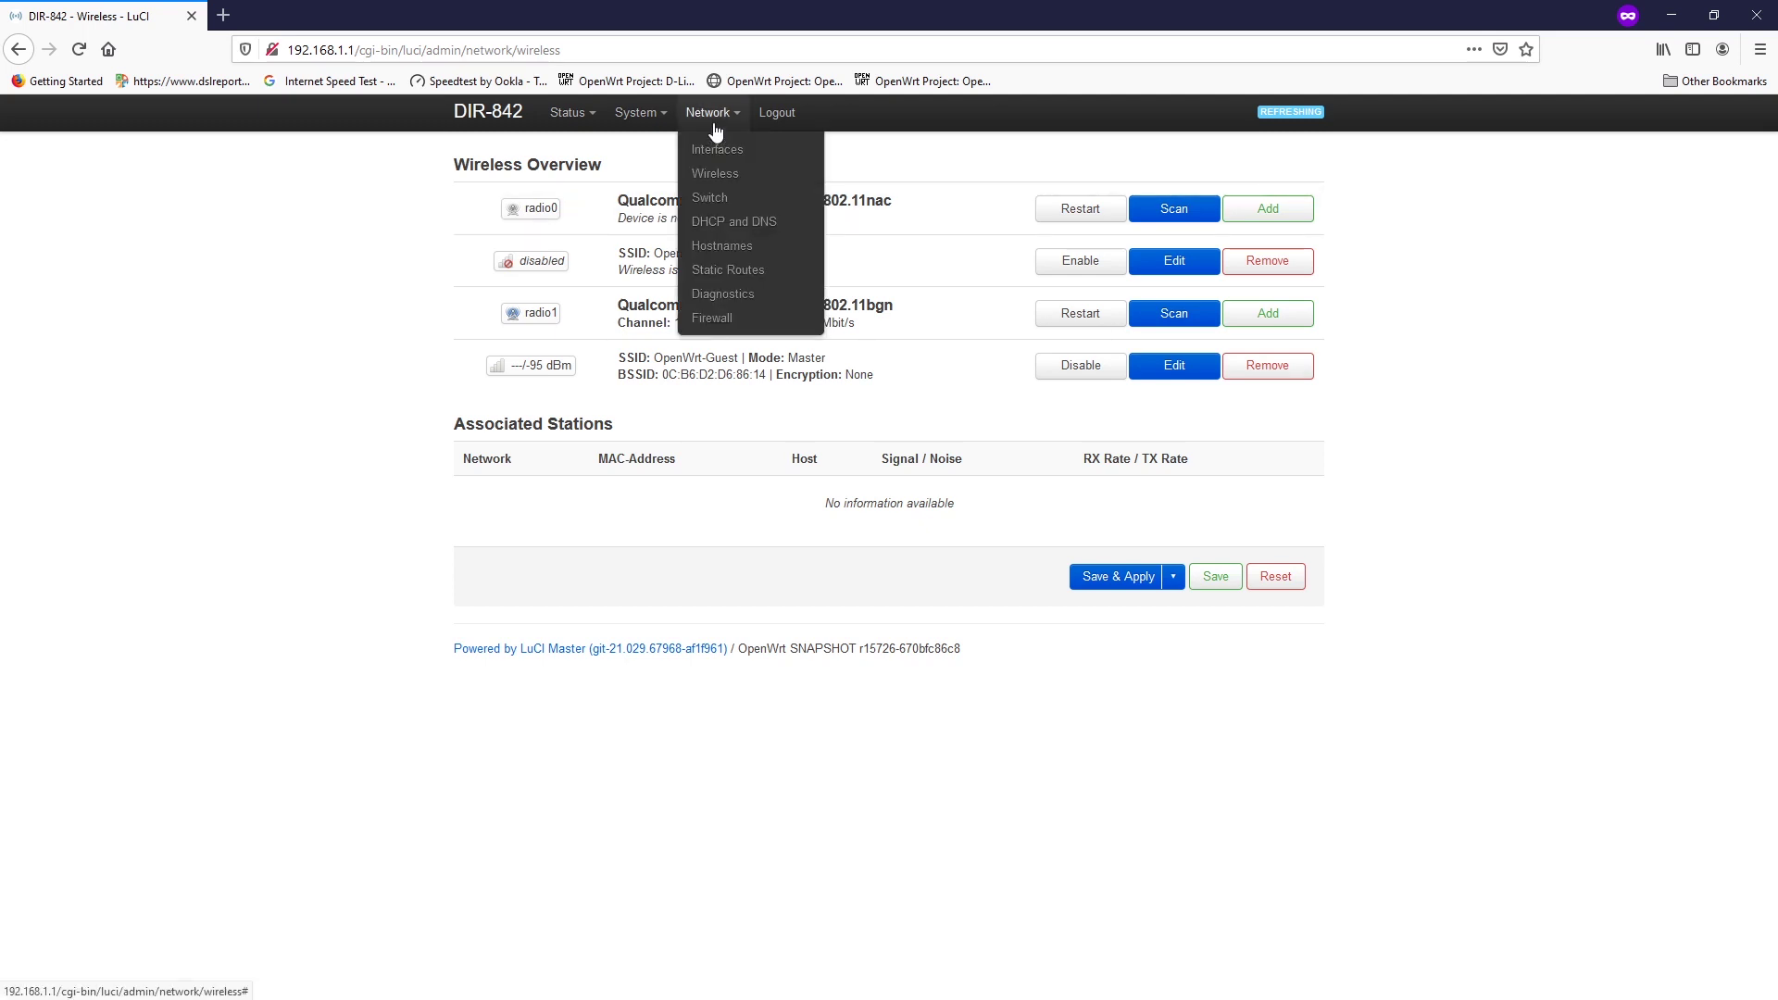
Step: Go to Network > Firewall to view the lan, wan and guest zones
left_click(742, 313)
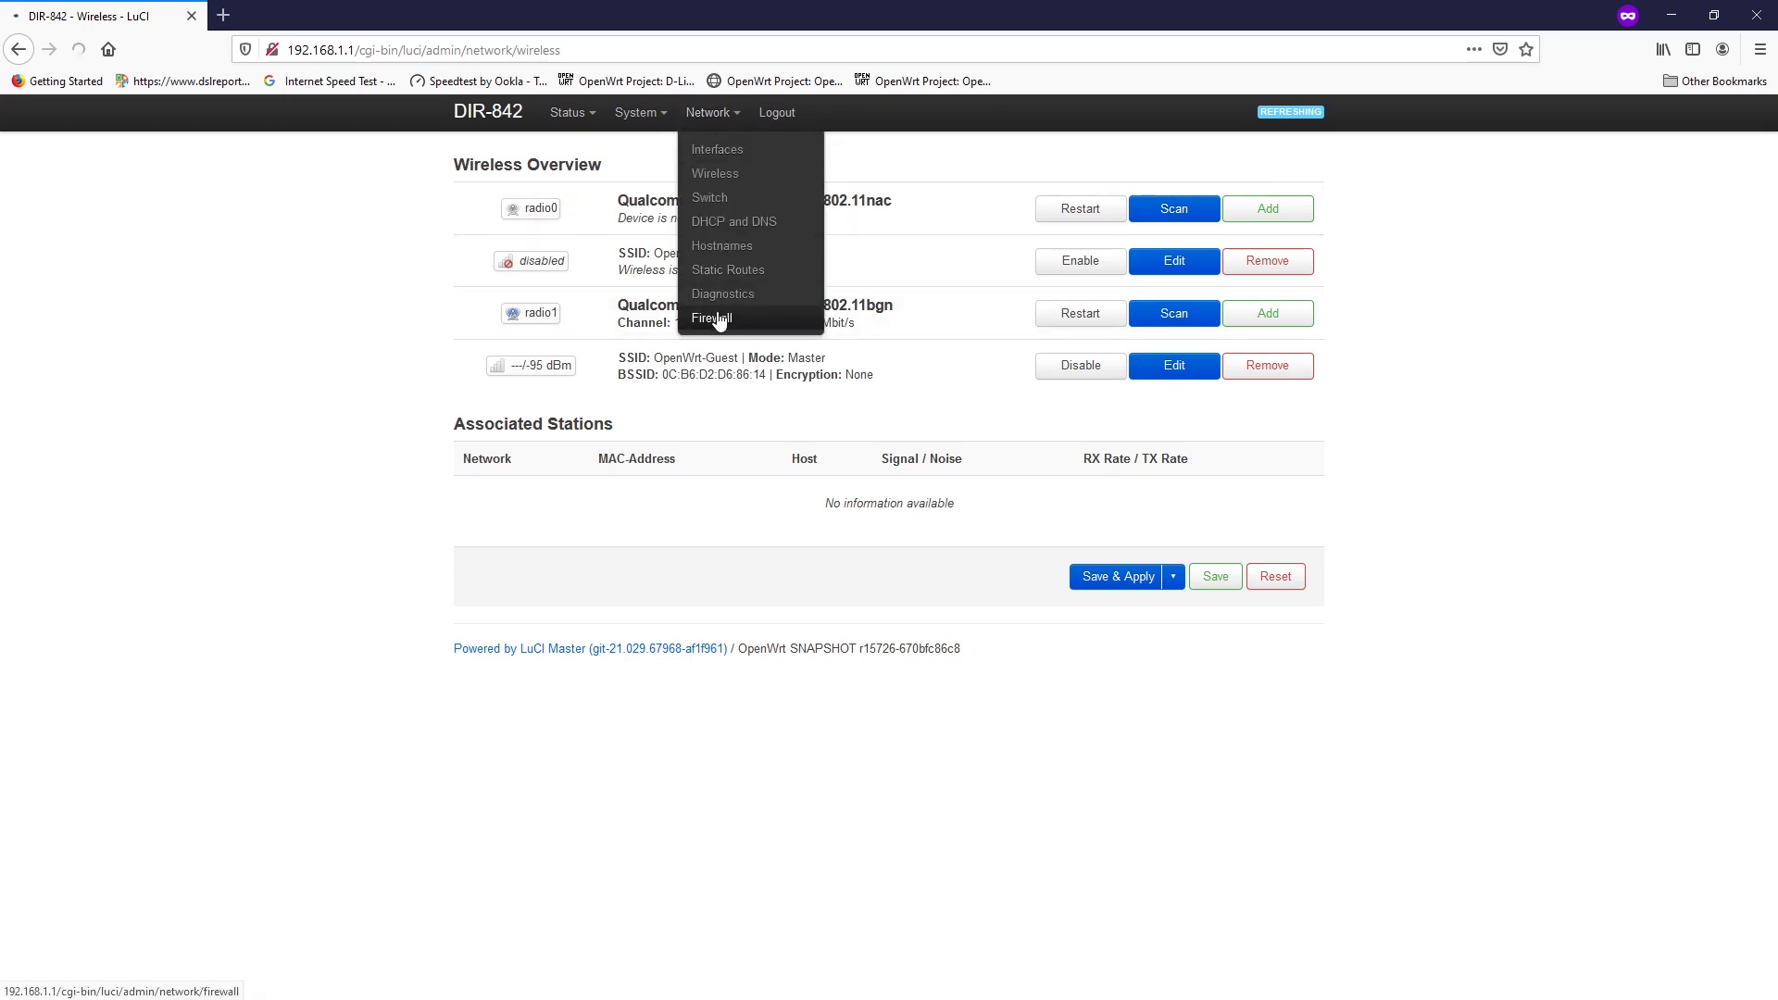
left_click(720, 318)
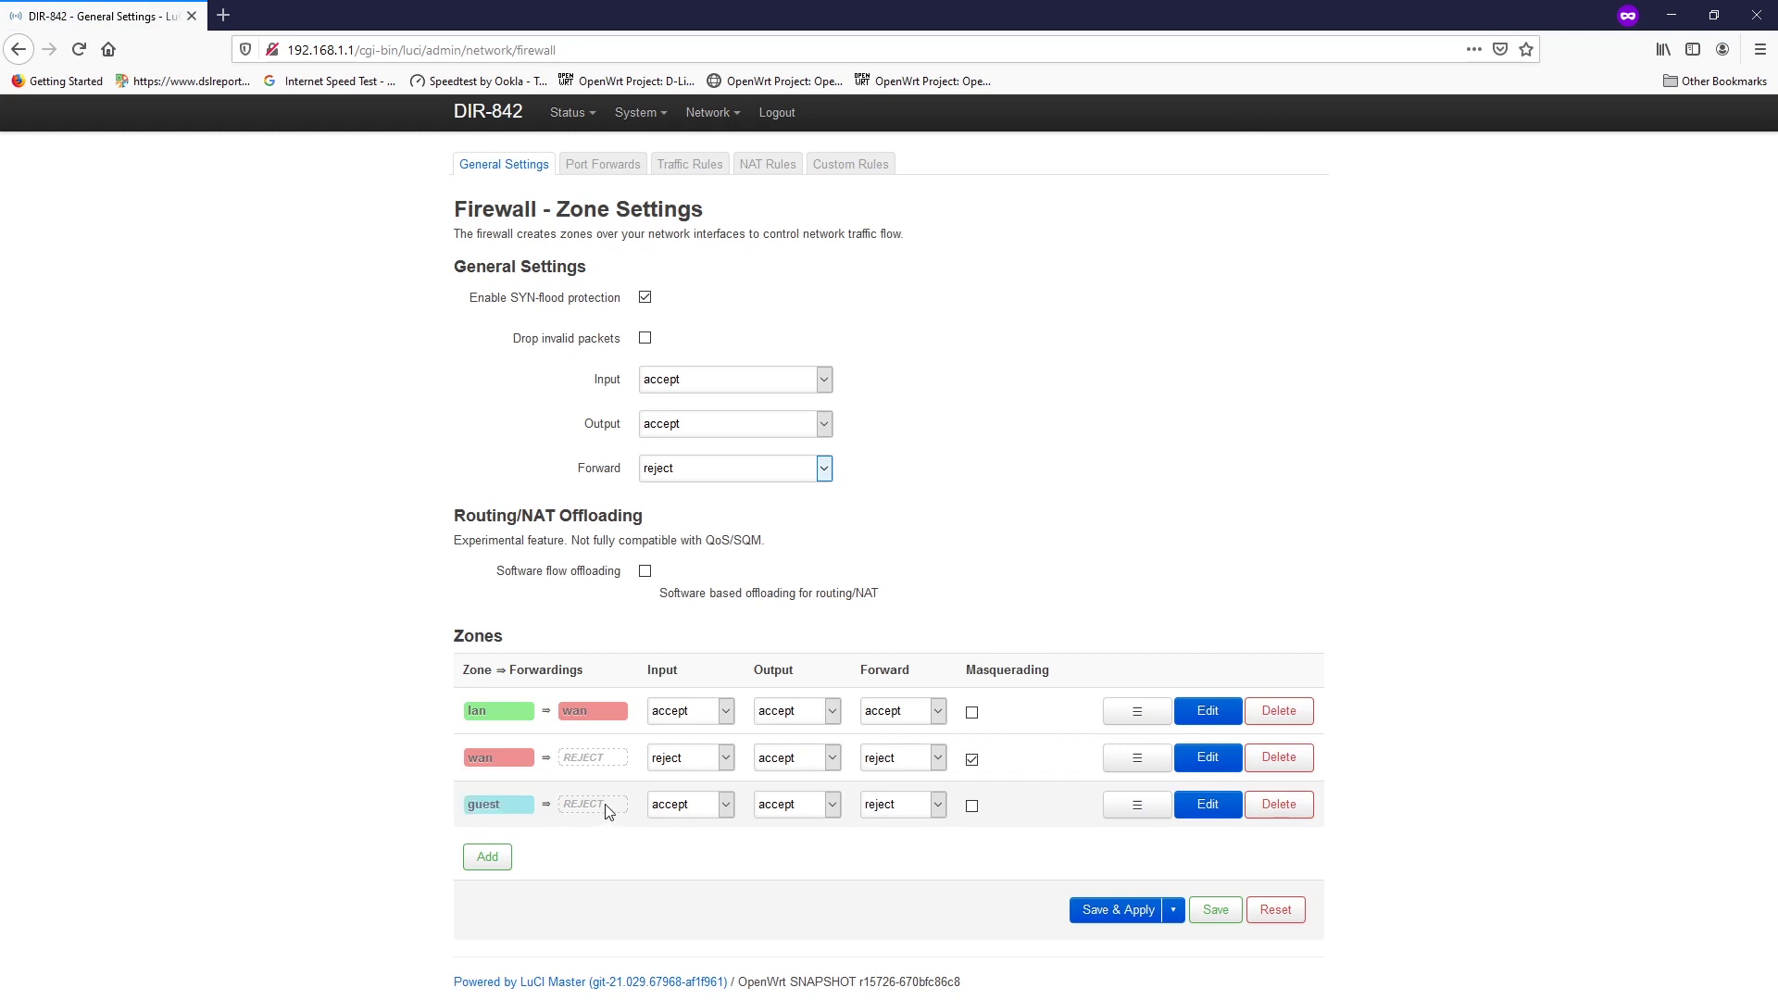
Step: Set the guest zone to input reject, output accept, forward reject, forwarding to wan
left_click(1213, 811)
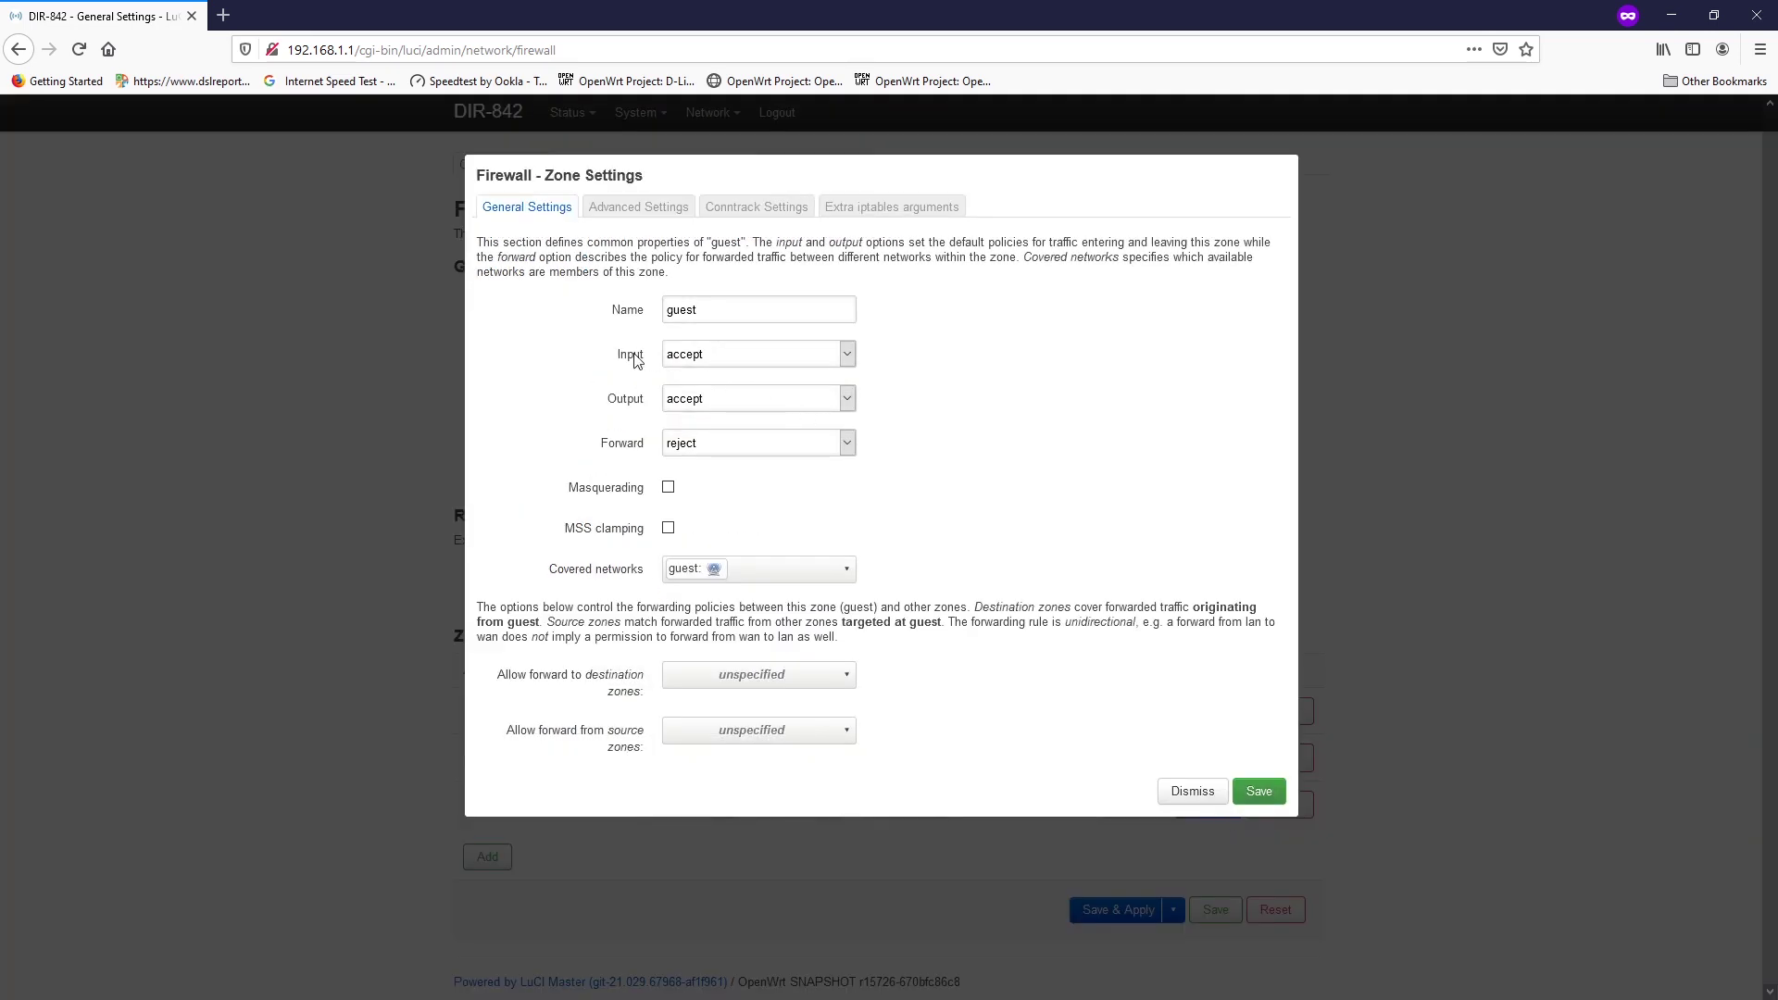
left_click(707, 361)
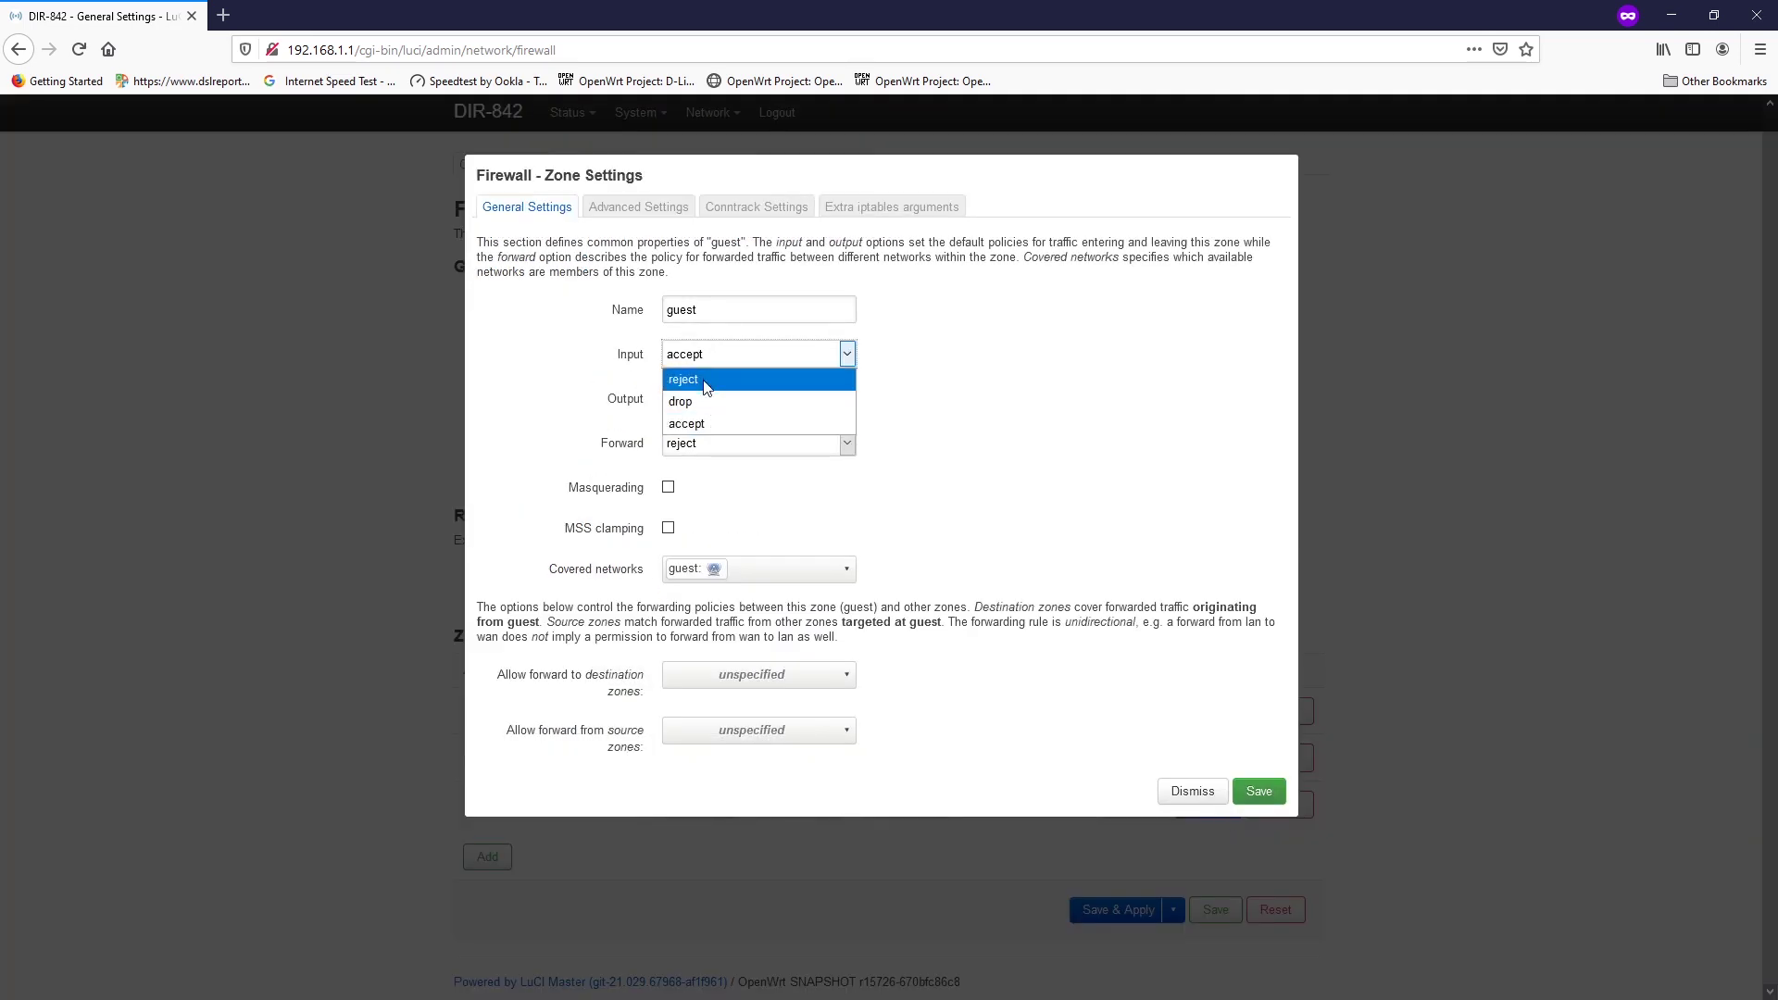
left_click(708, 379)
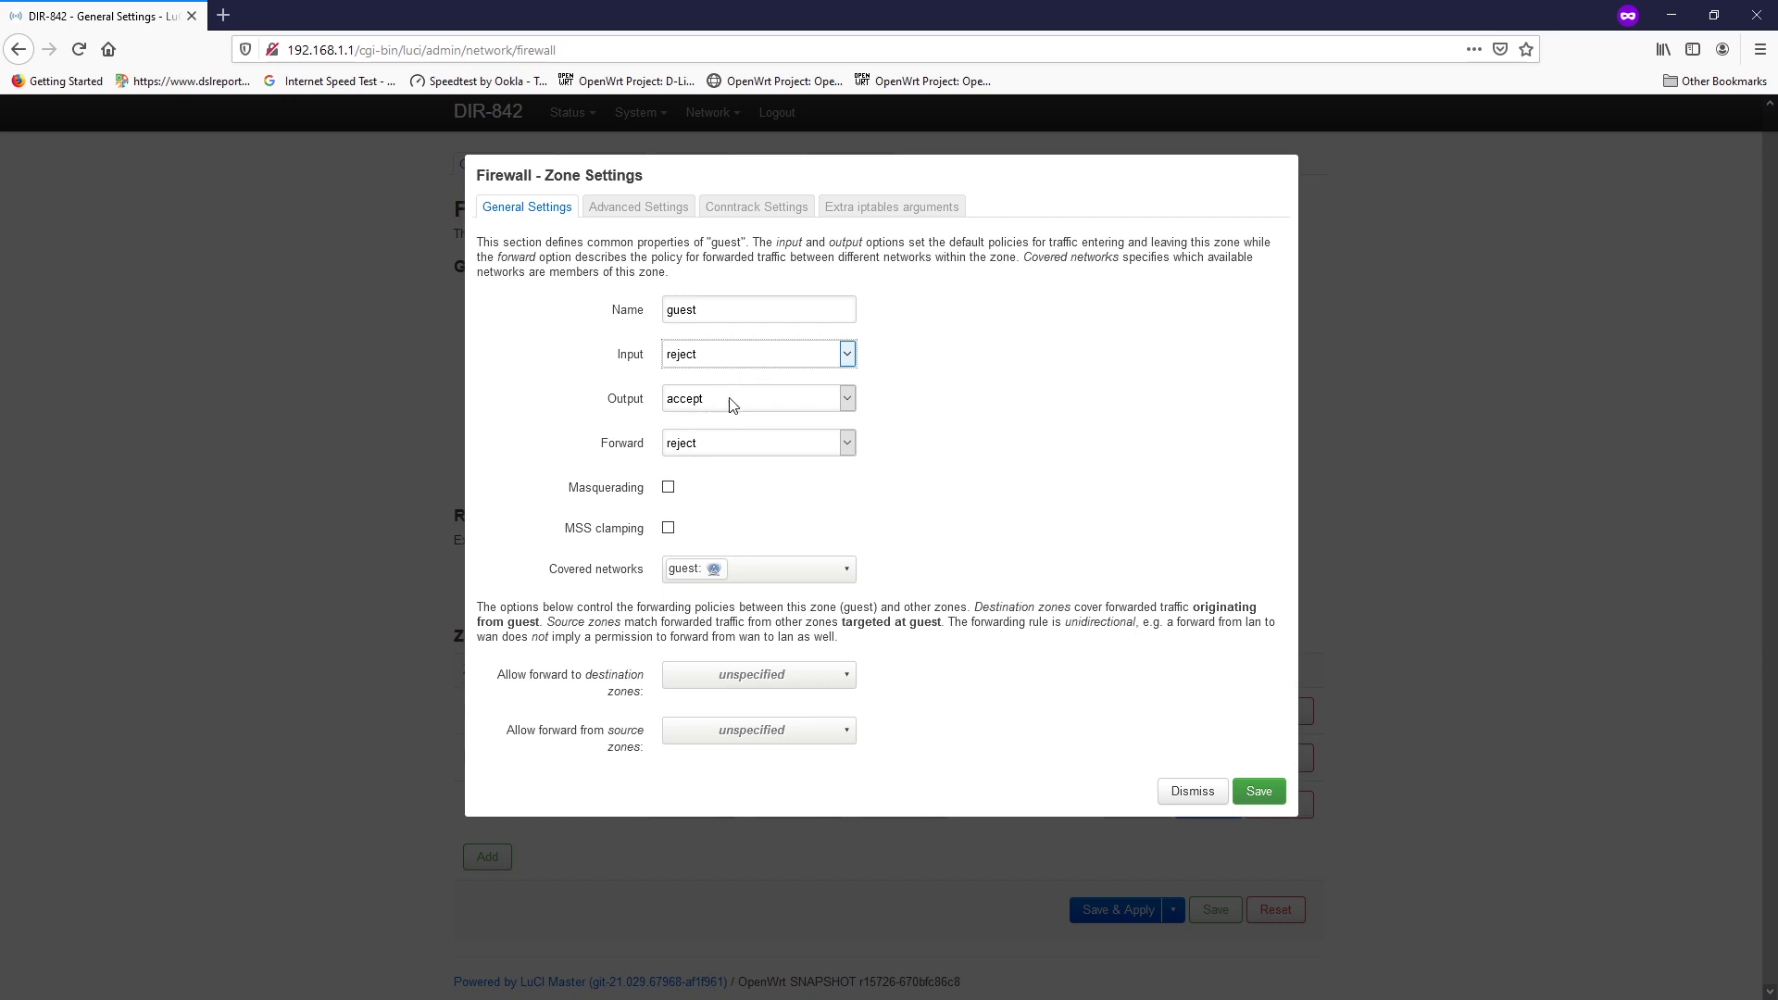
left_click(711, 445)
left_click(710, 445)
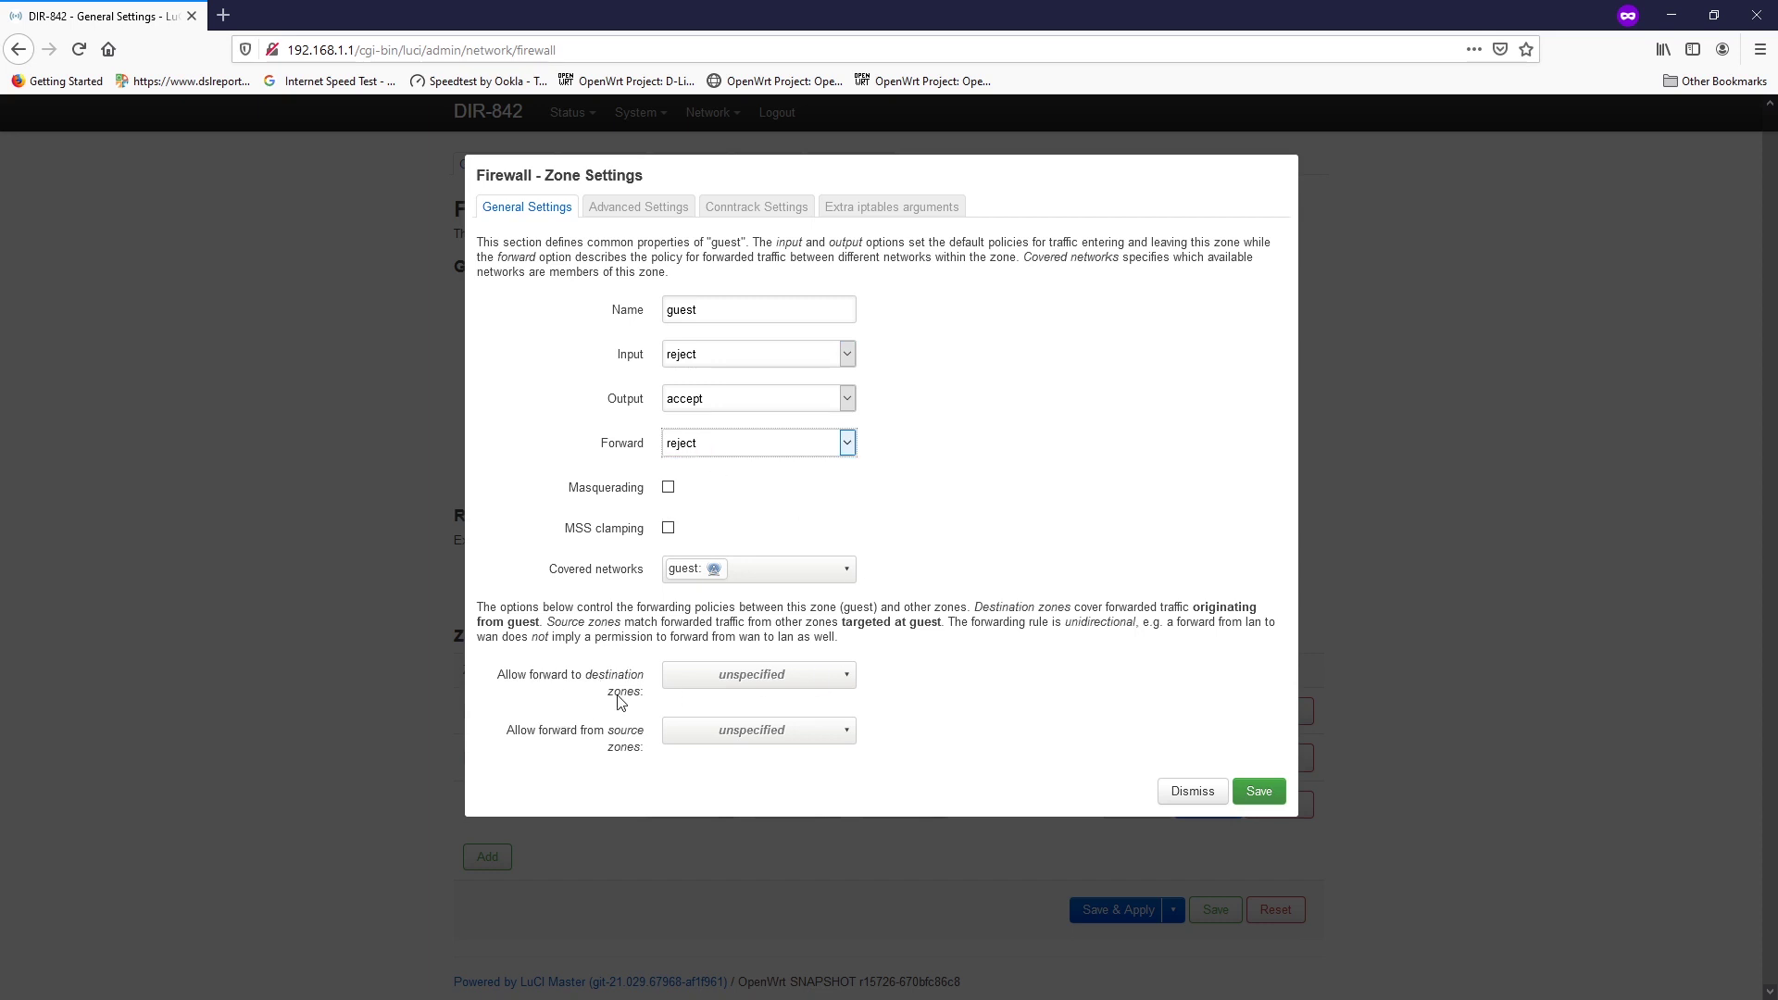
left_click(732, 678)
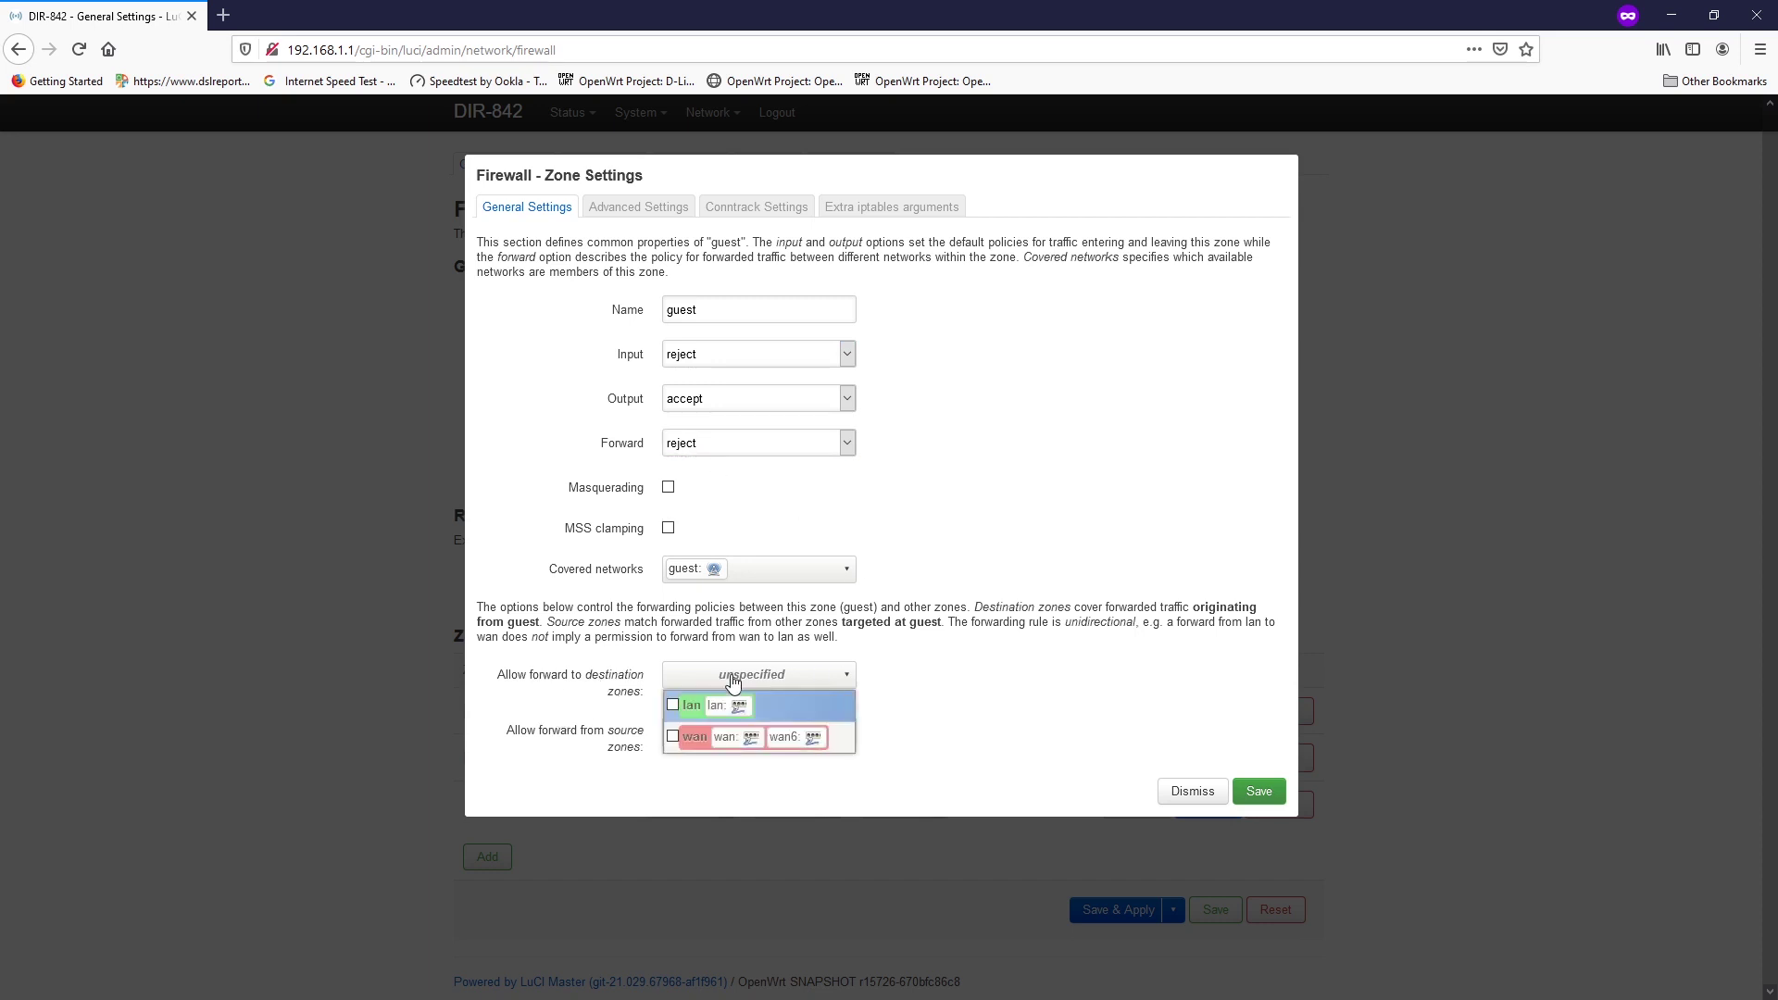
left_click(725, 748)
left_click(1096, 714)
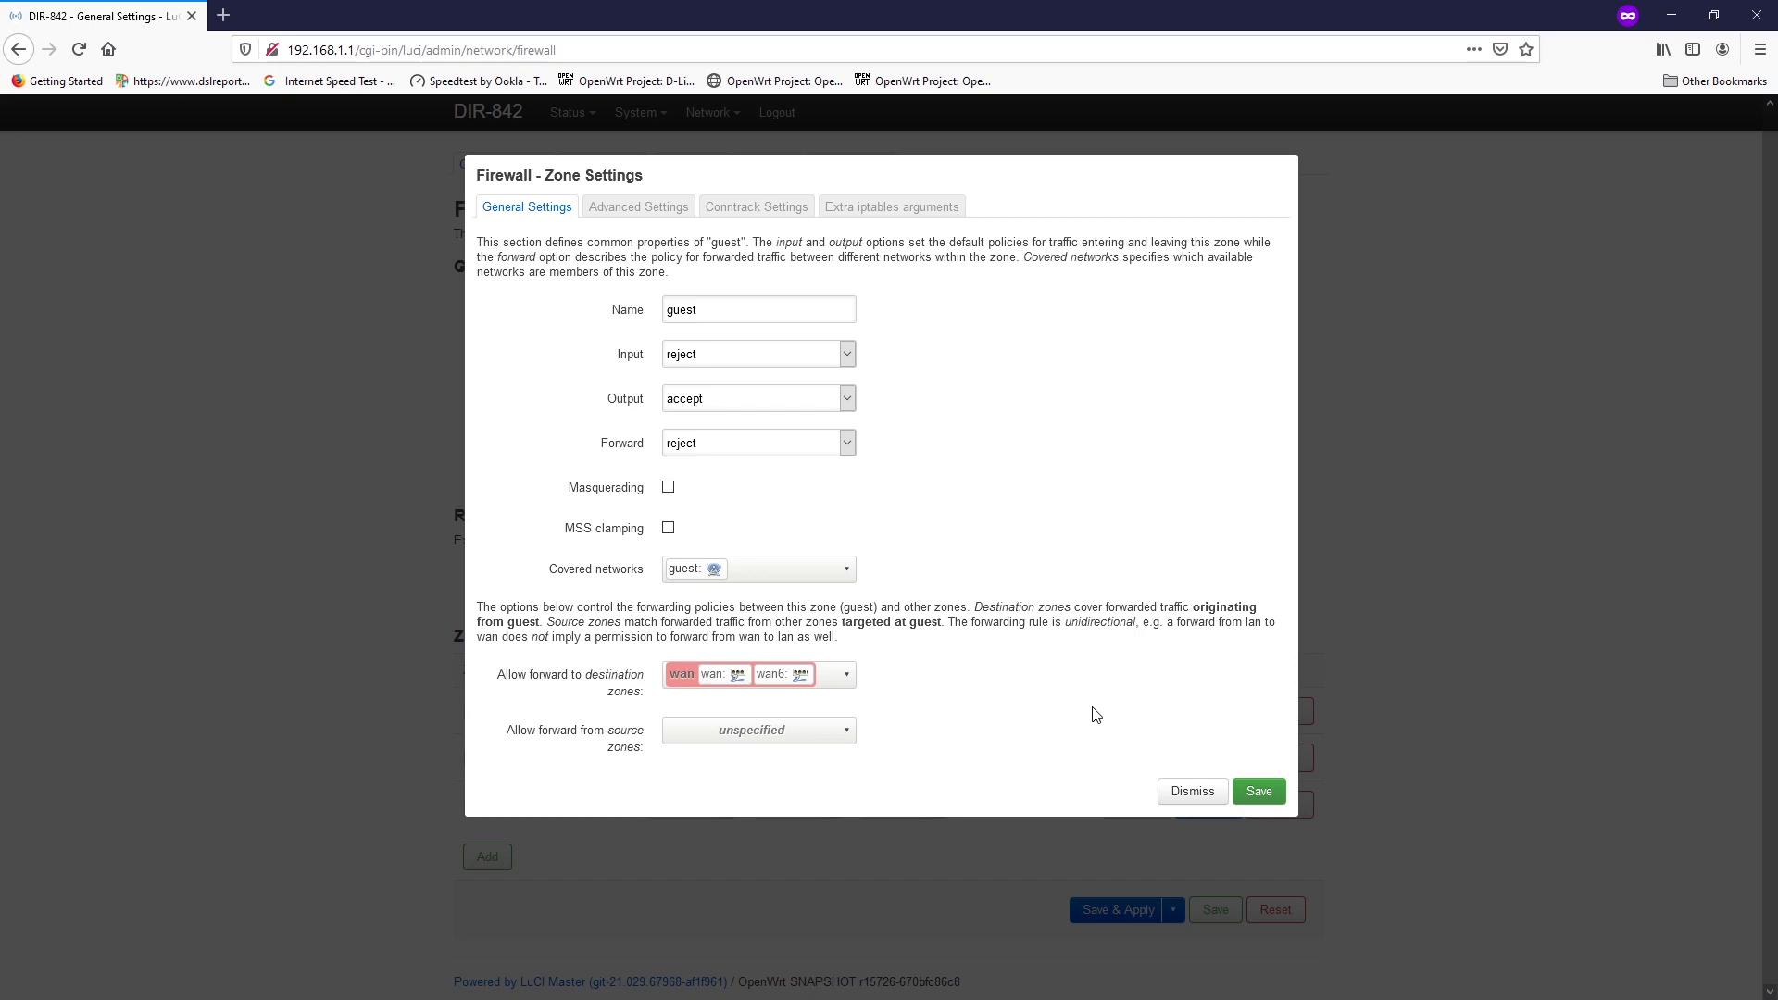
Step: Save and apply the guest zone's forwarding to wan, then view the firewall Traffic Rules list
left_click(1261, 789)
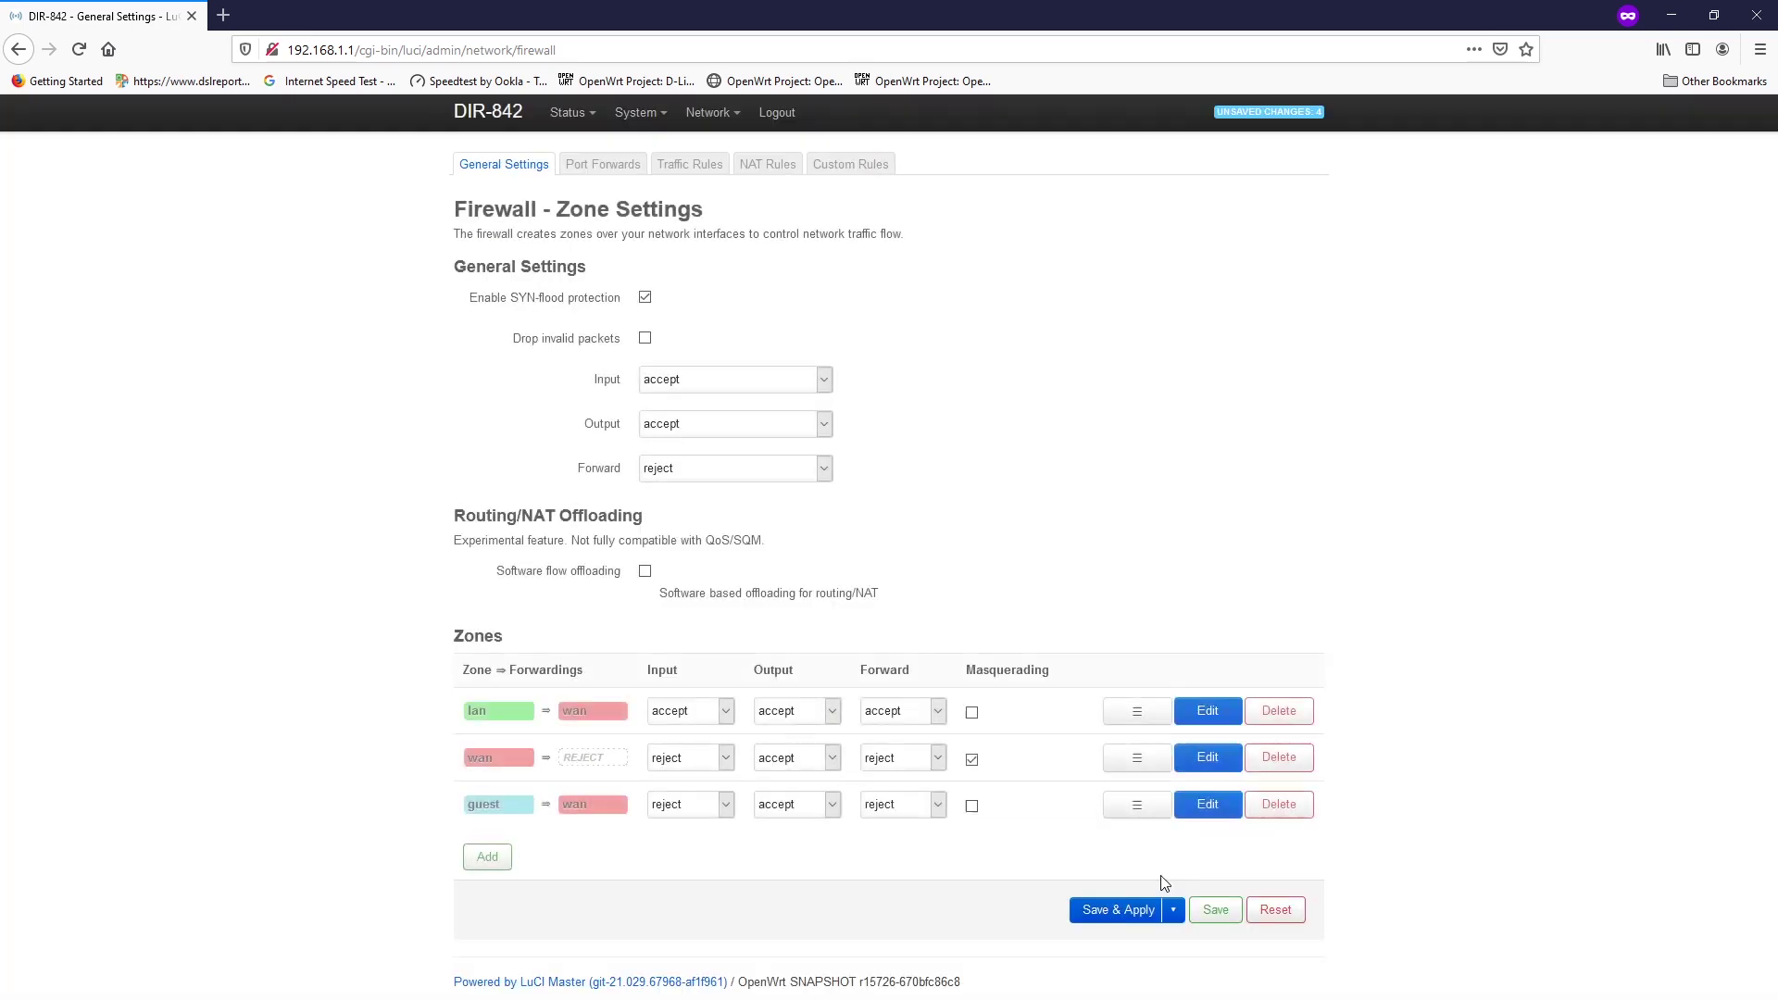
left_click(1099, 912)
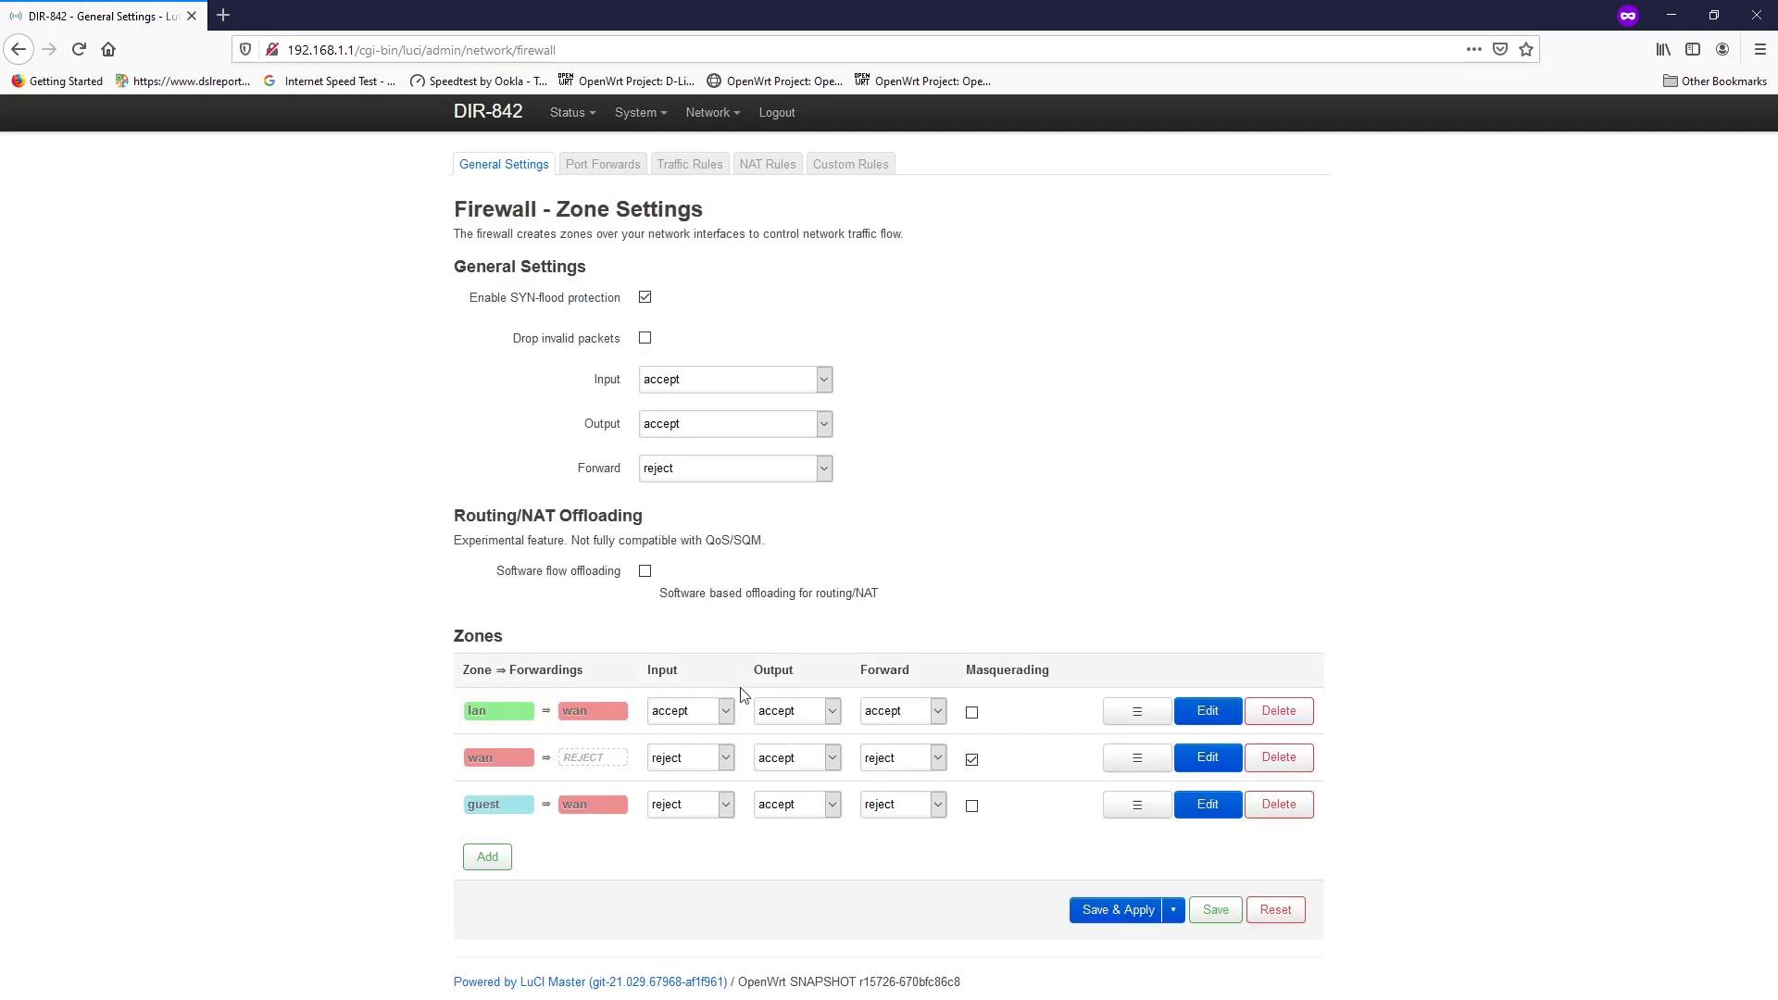
mouse_move(481, 817)
mouse_move(589, 817)
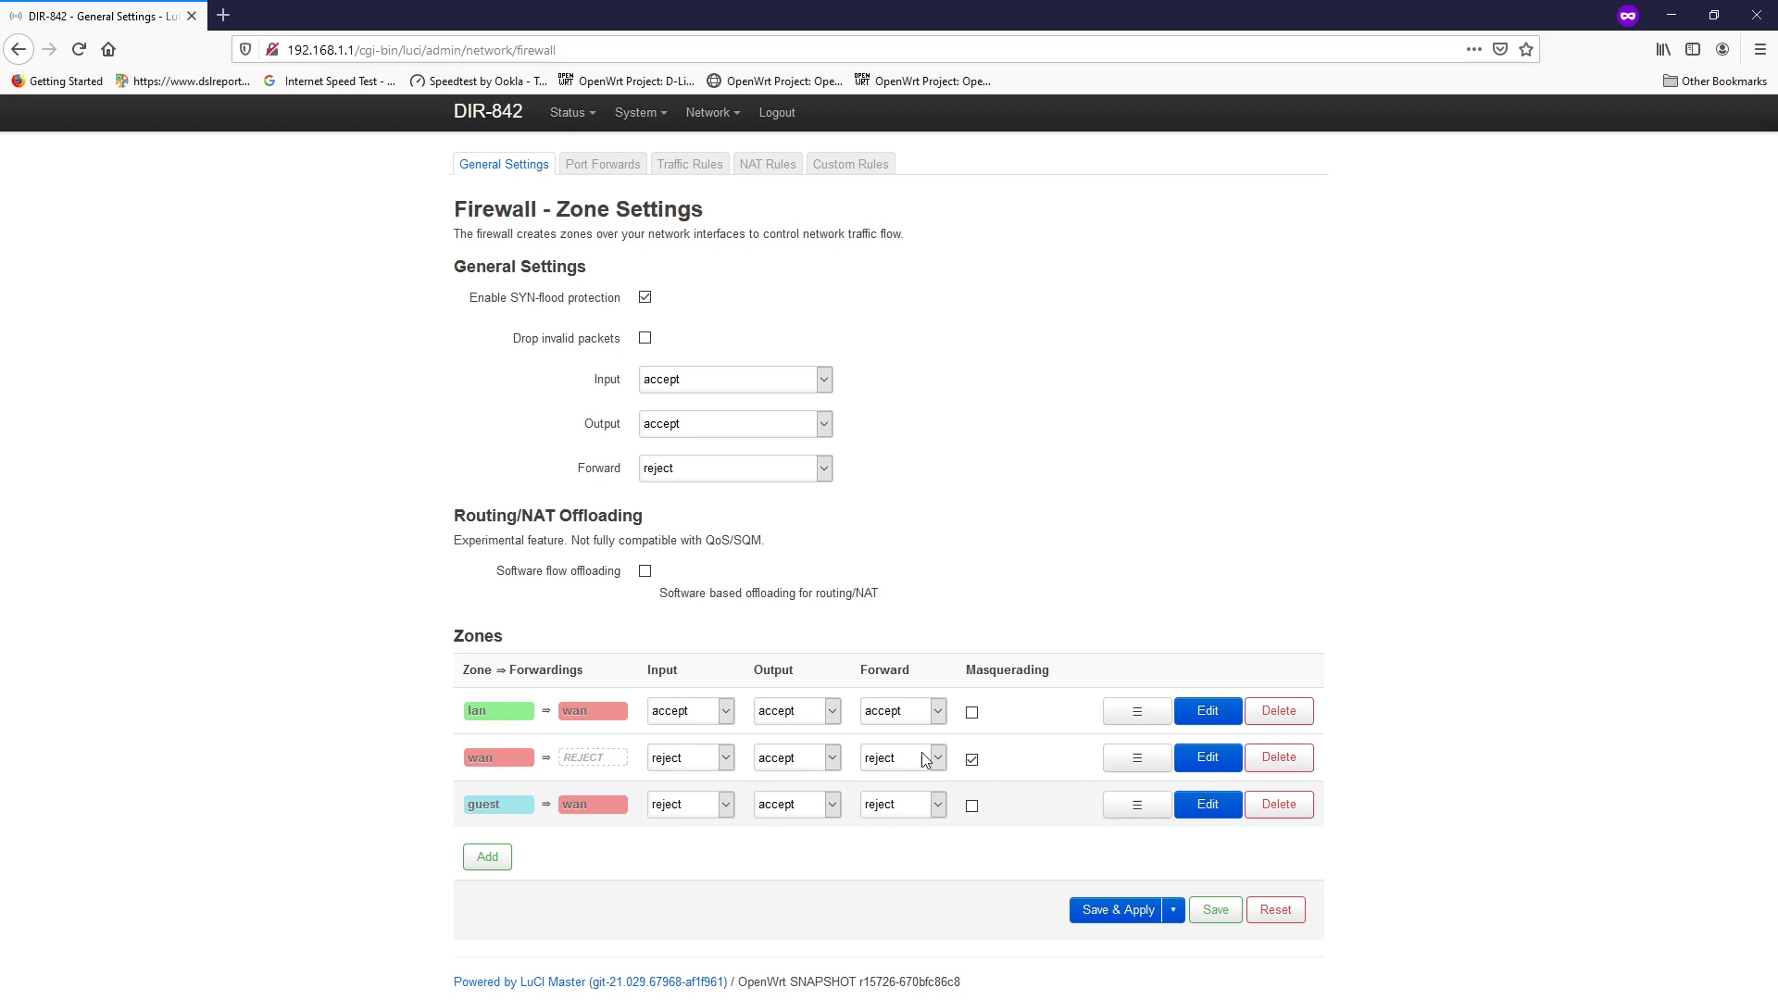
left_click(693, 165)
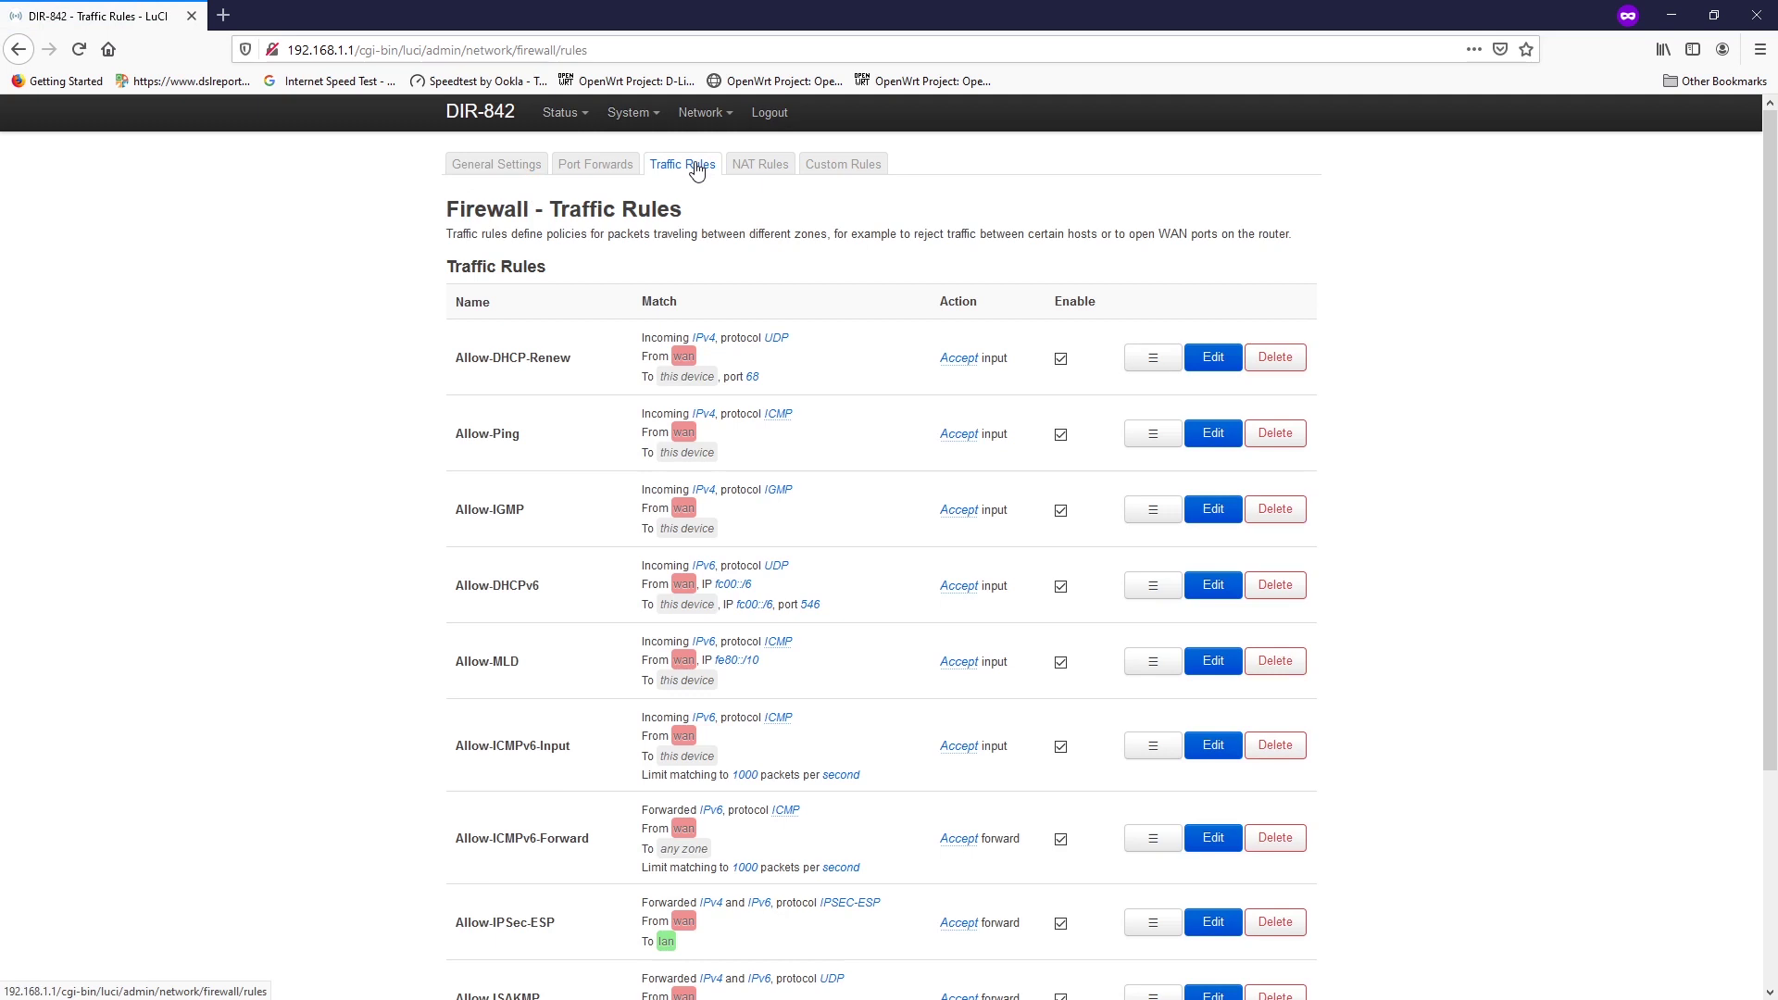
Step: Start a new traffic rule named GuestDHCP, restricted to UDP only
scroll(714, 556, "down", 3)
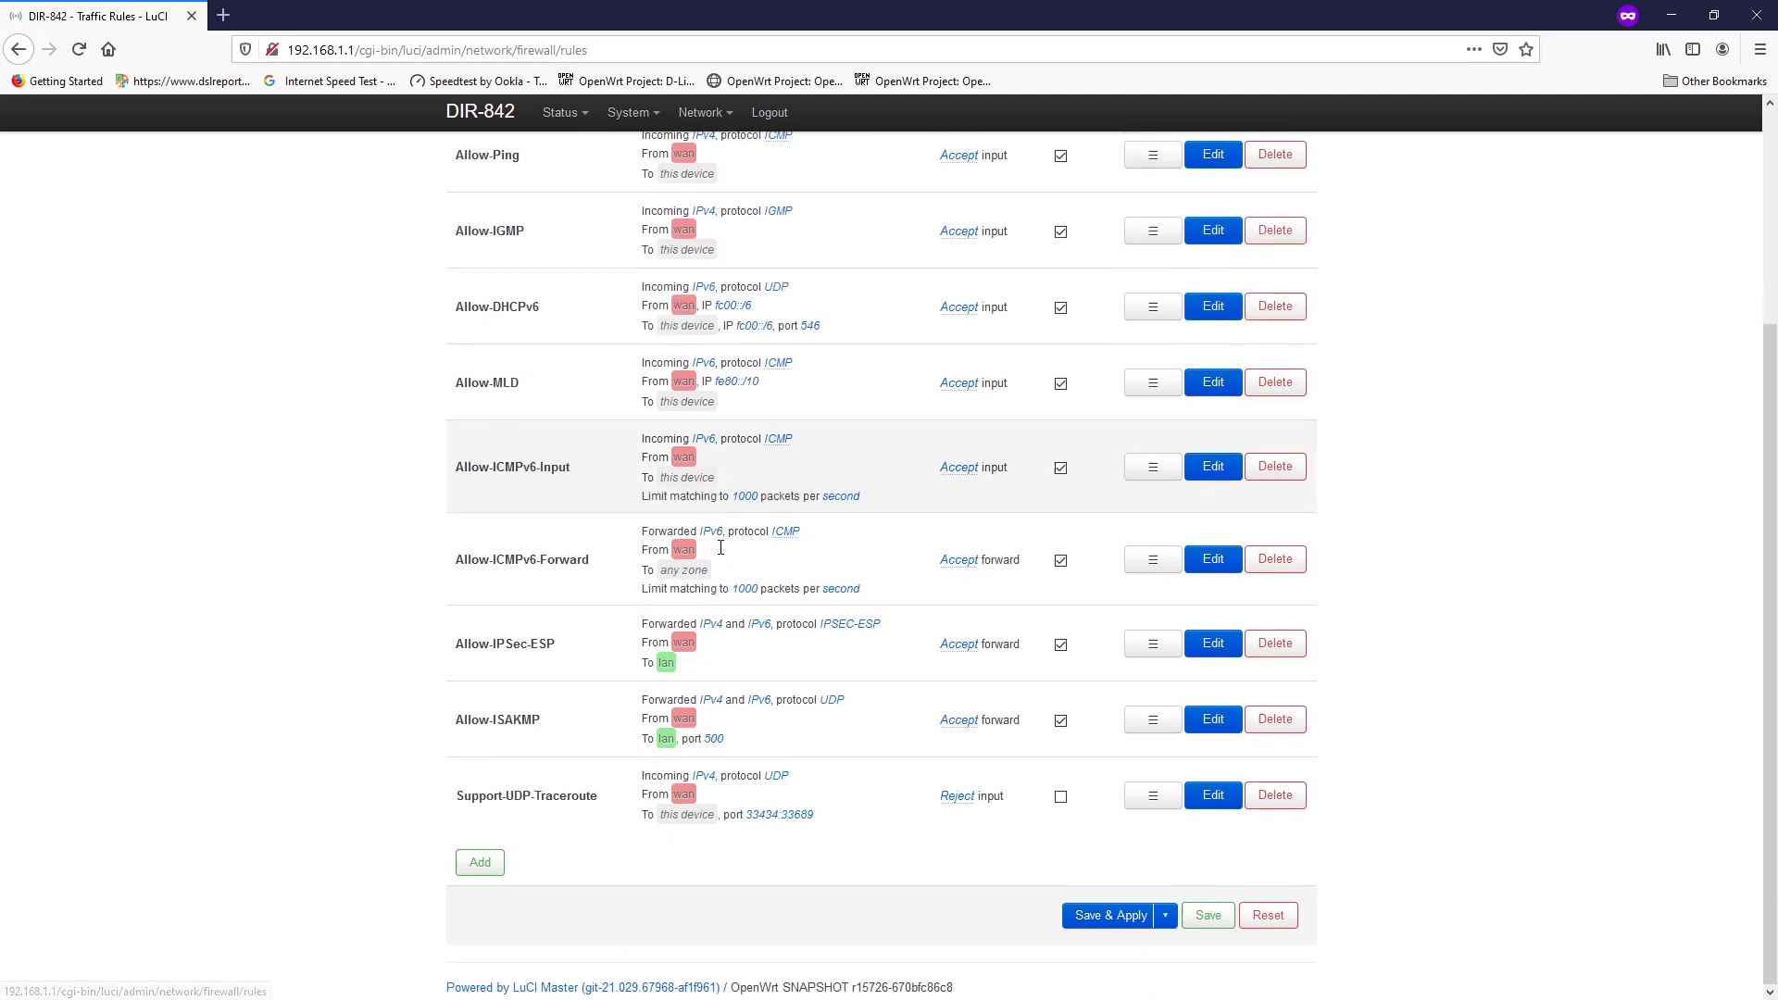
left_click(492, 865)
left_click(719, 249)
type("GuestDHCP")
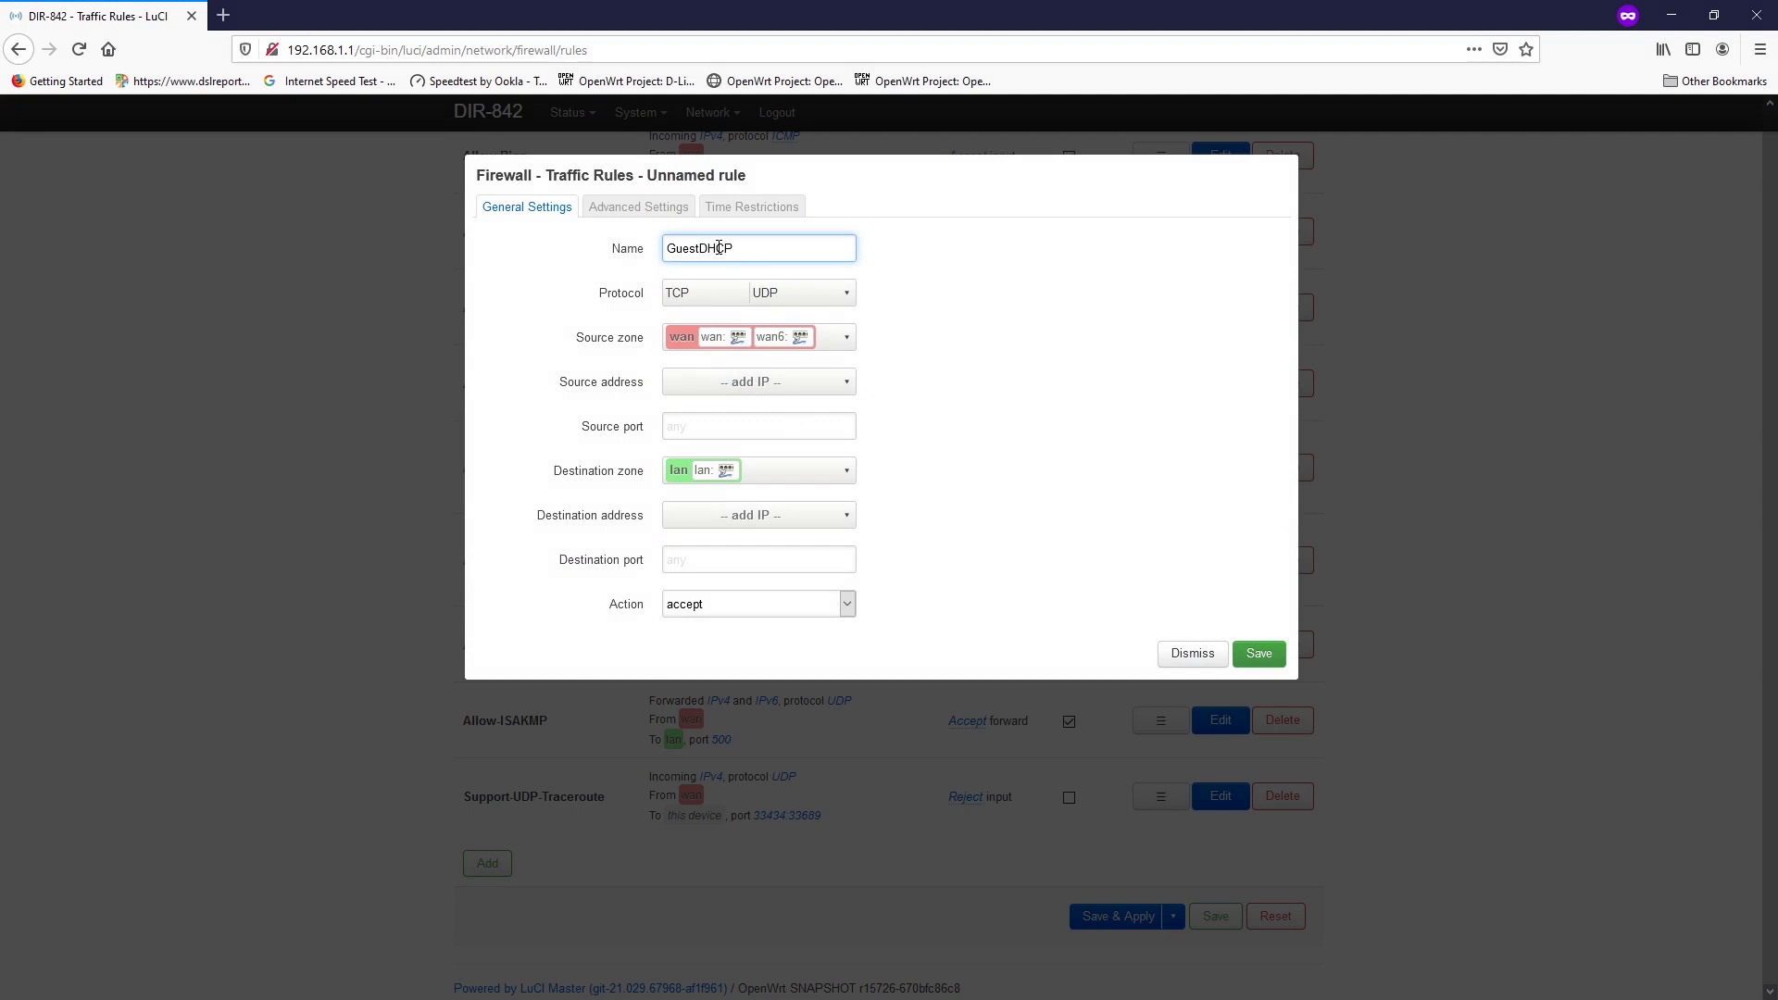
left_click(823, 293)
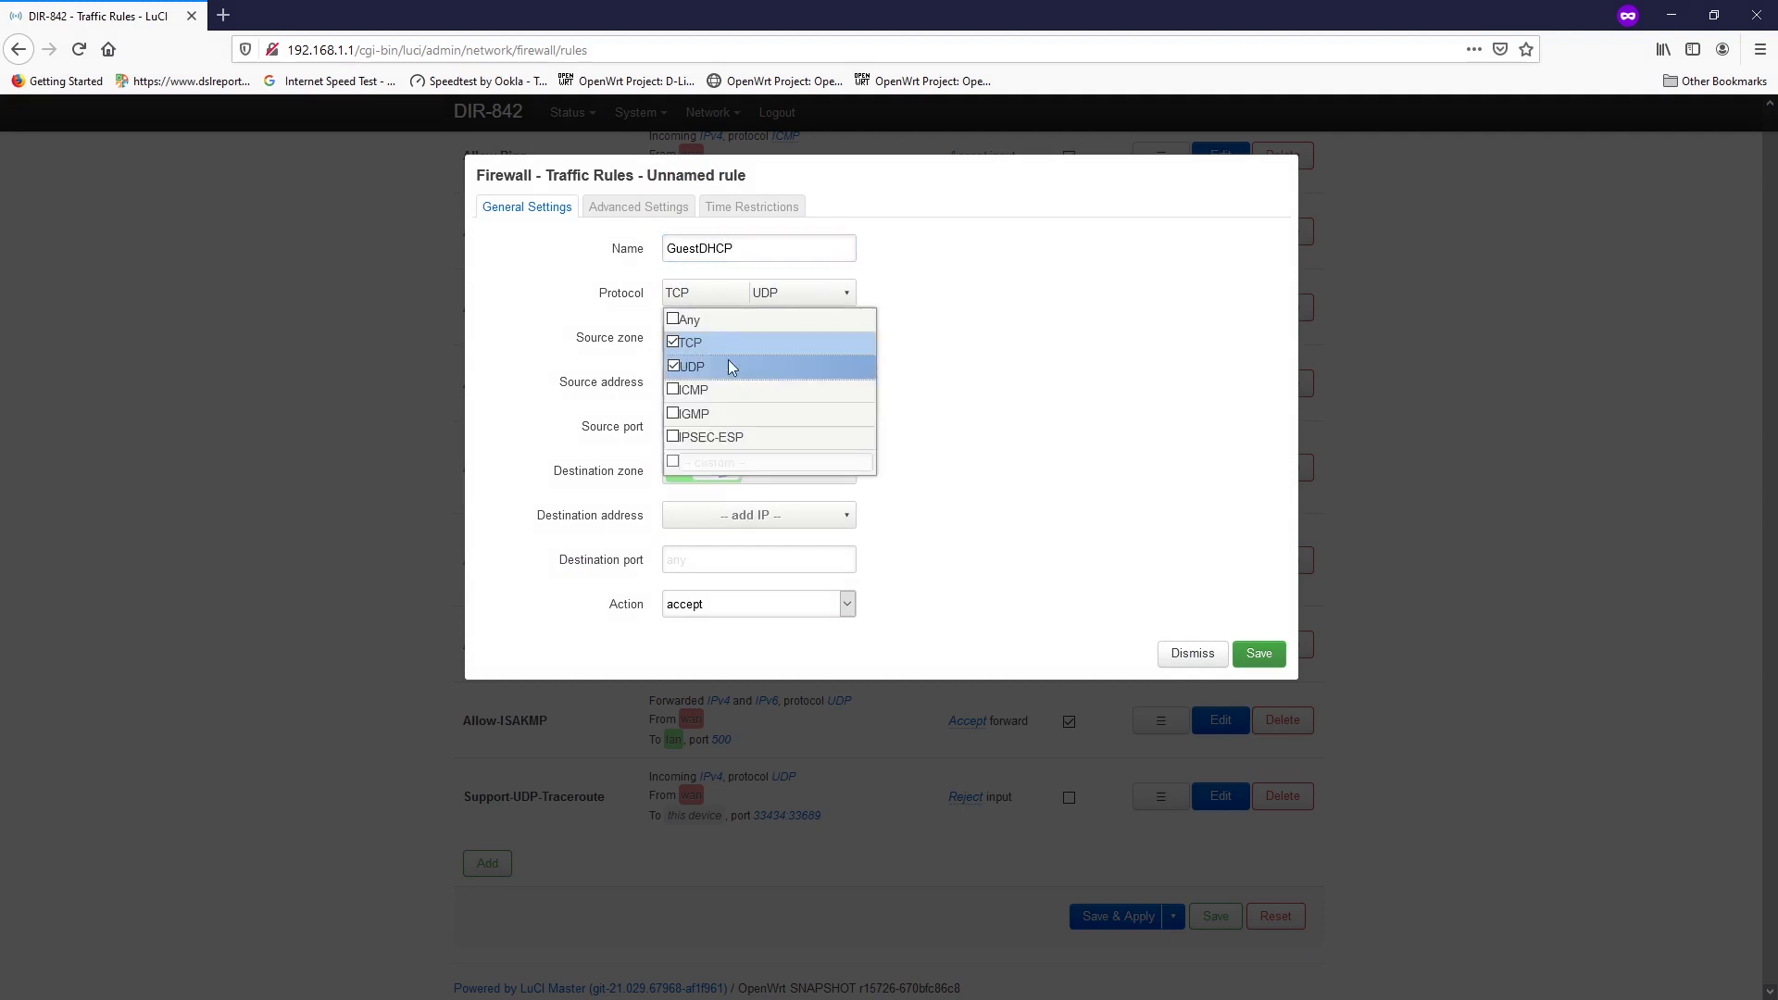
left_click(690, 342)
left_click(946, 372)
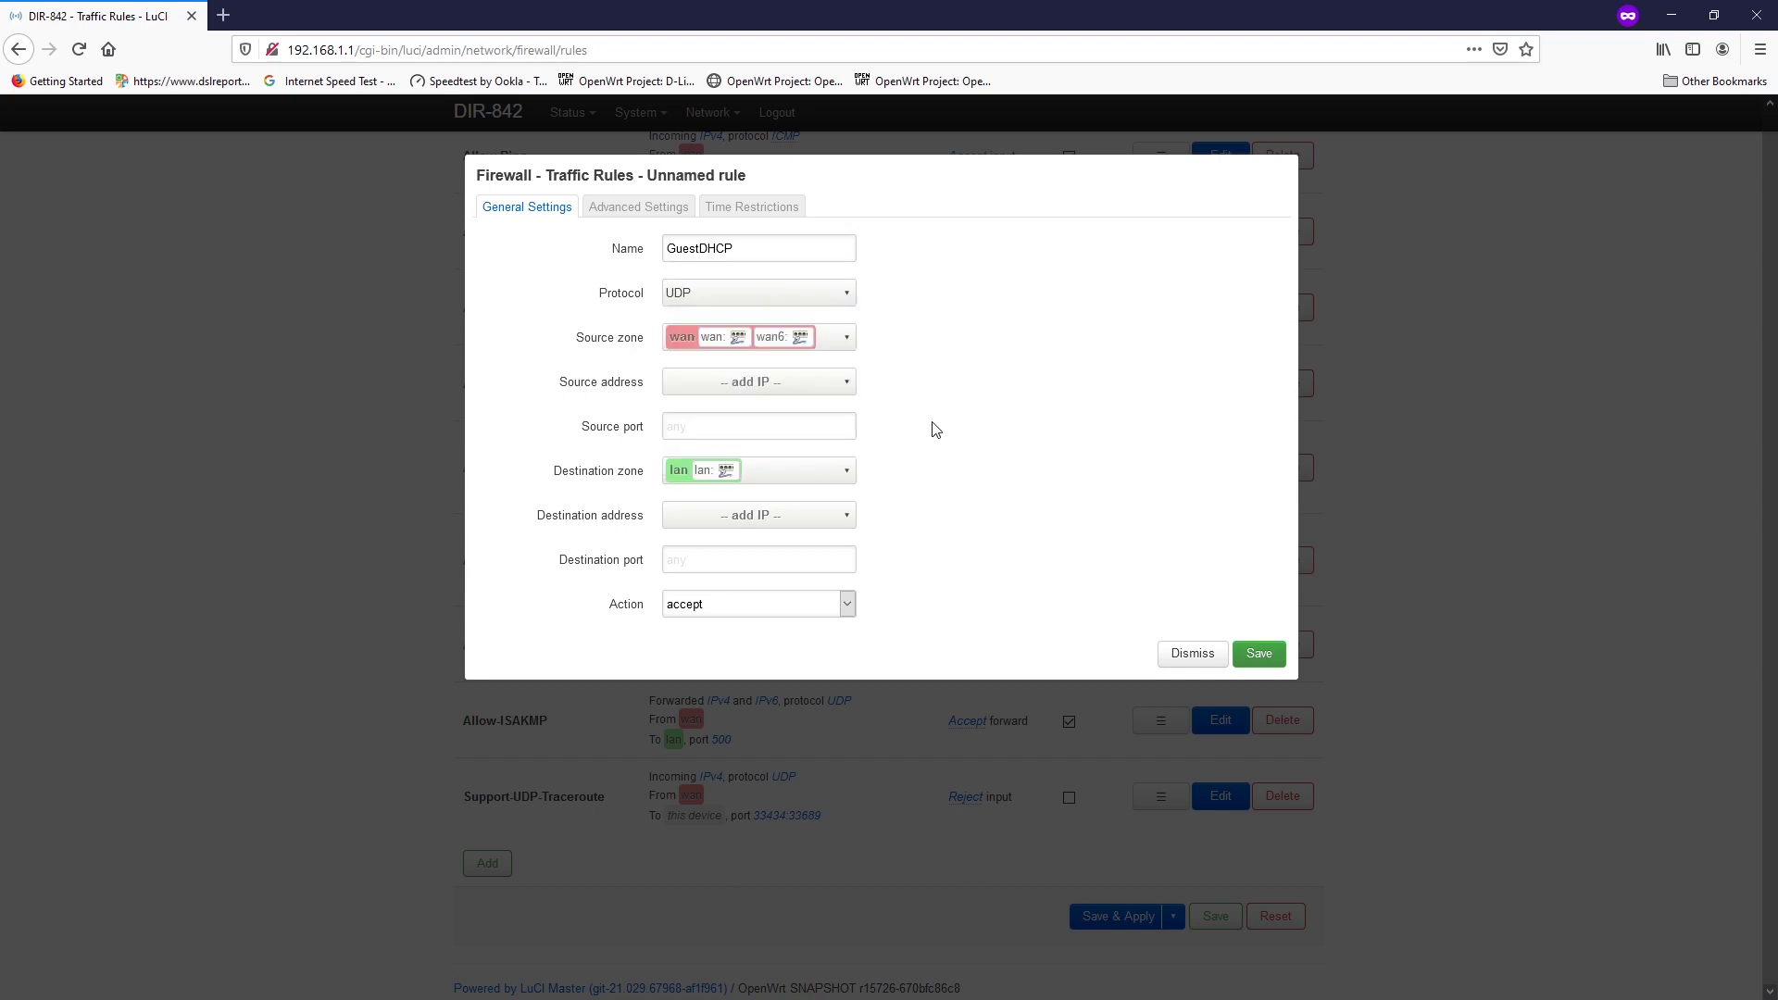
Step: Set its source zone to guest, destination to Device (input), port 67, and save
left_click(815, 337)
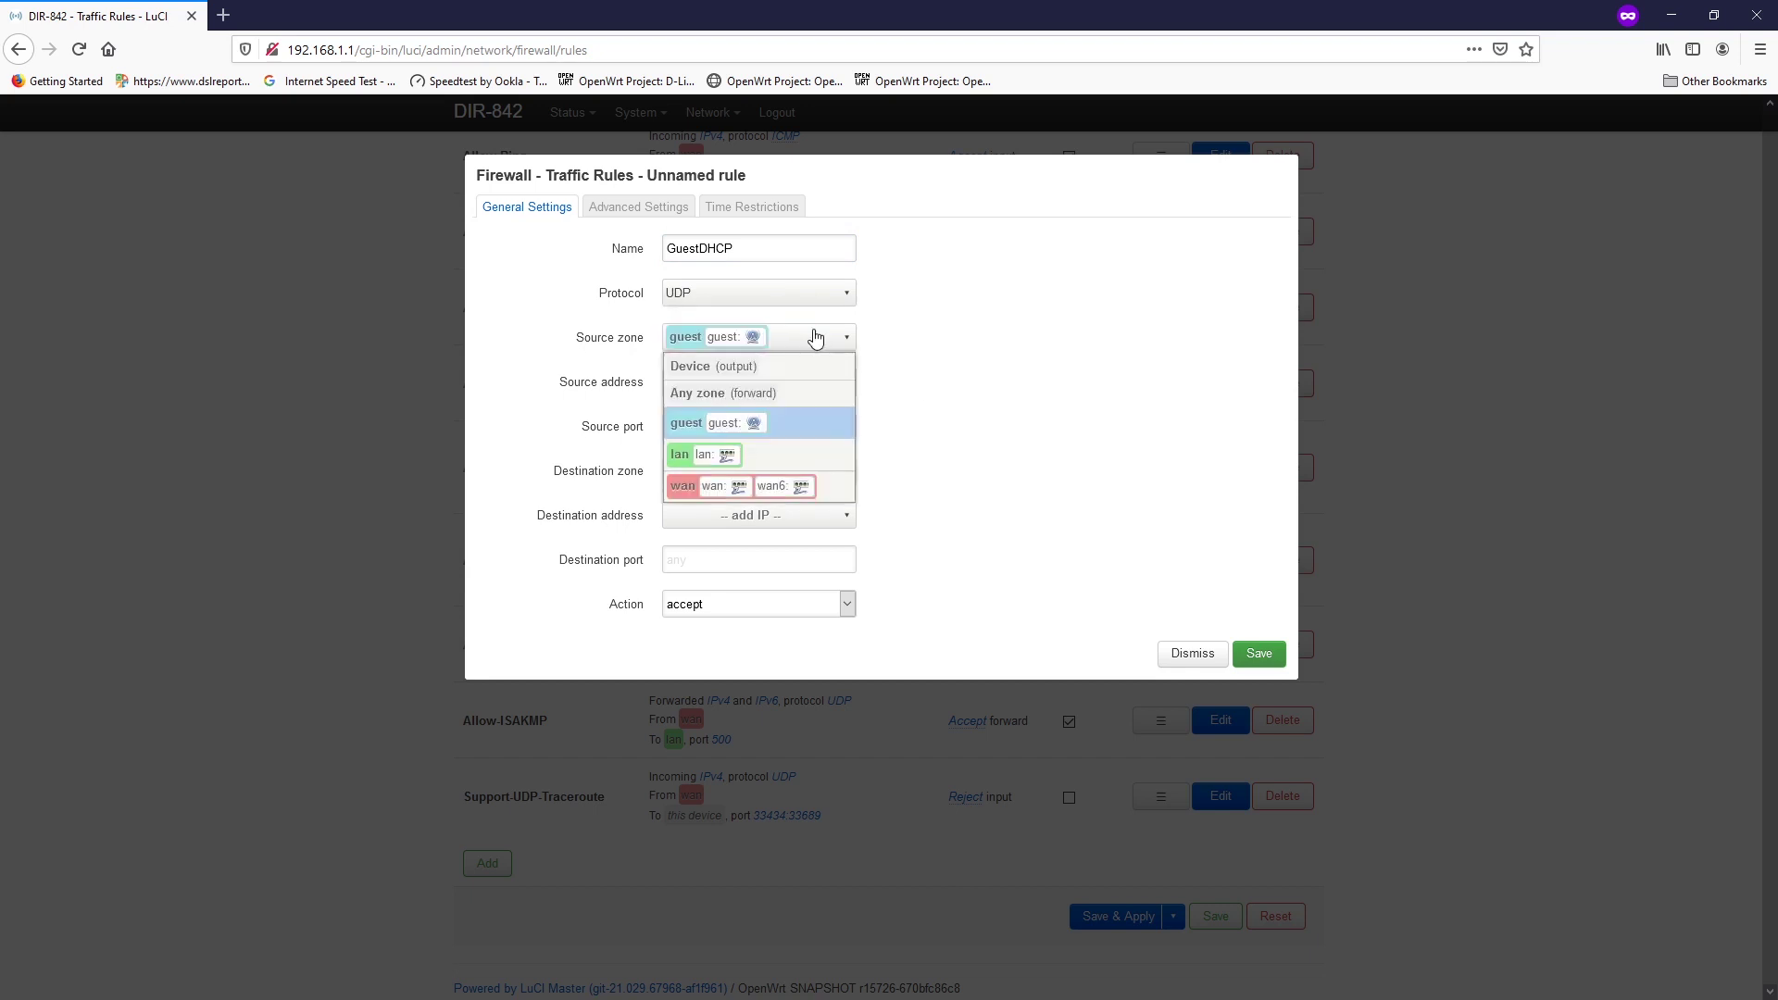
left_click(790, 435)
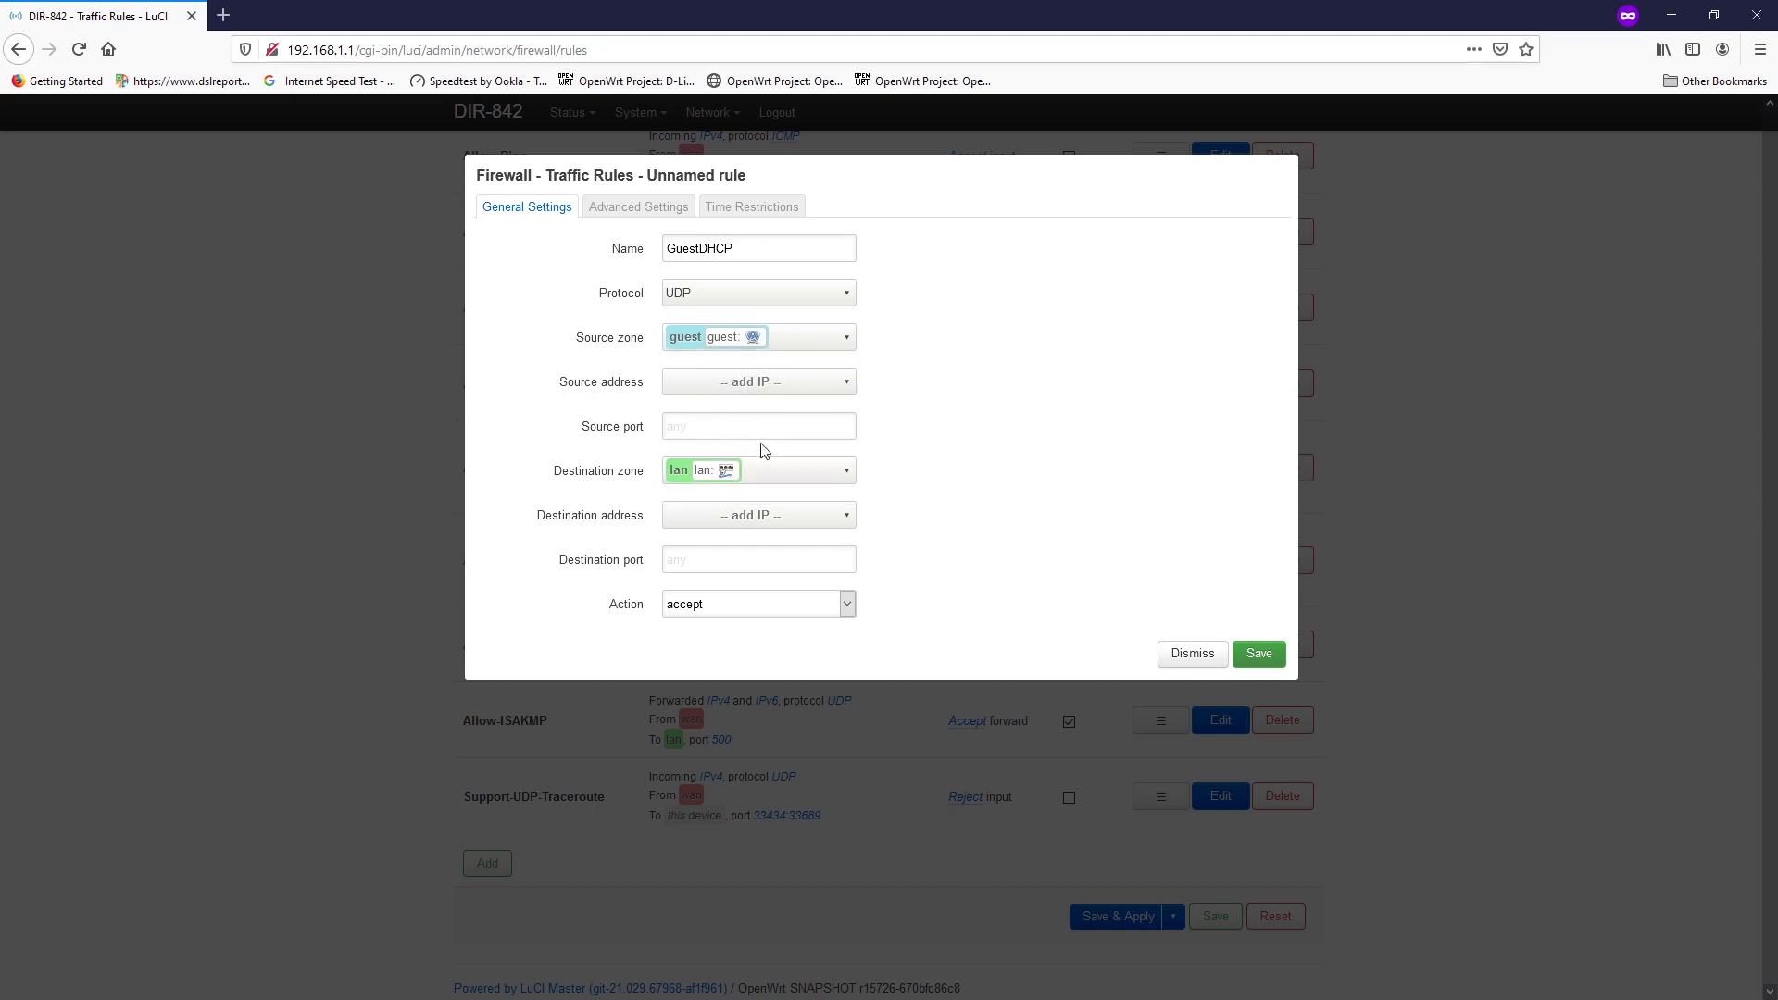
left_click(818, 474)
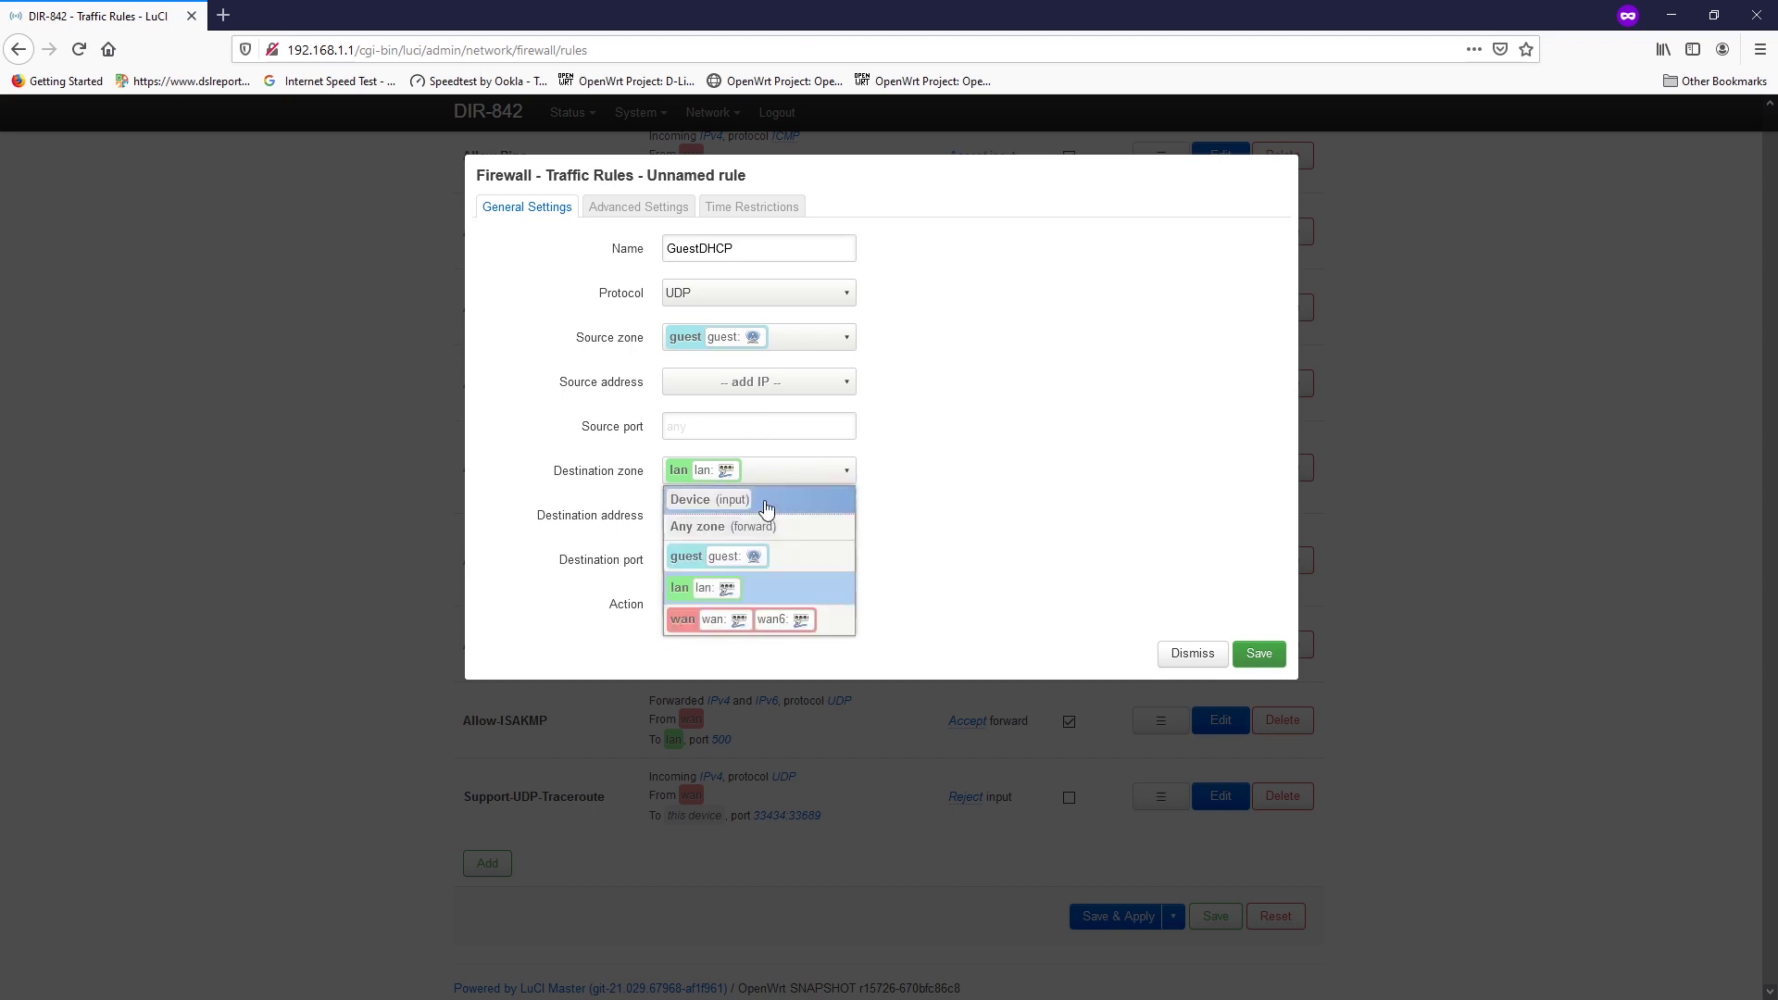
left_click(765, 508)
left_click(737, 559)
type("67")
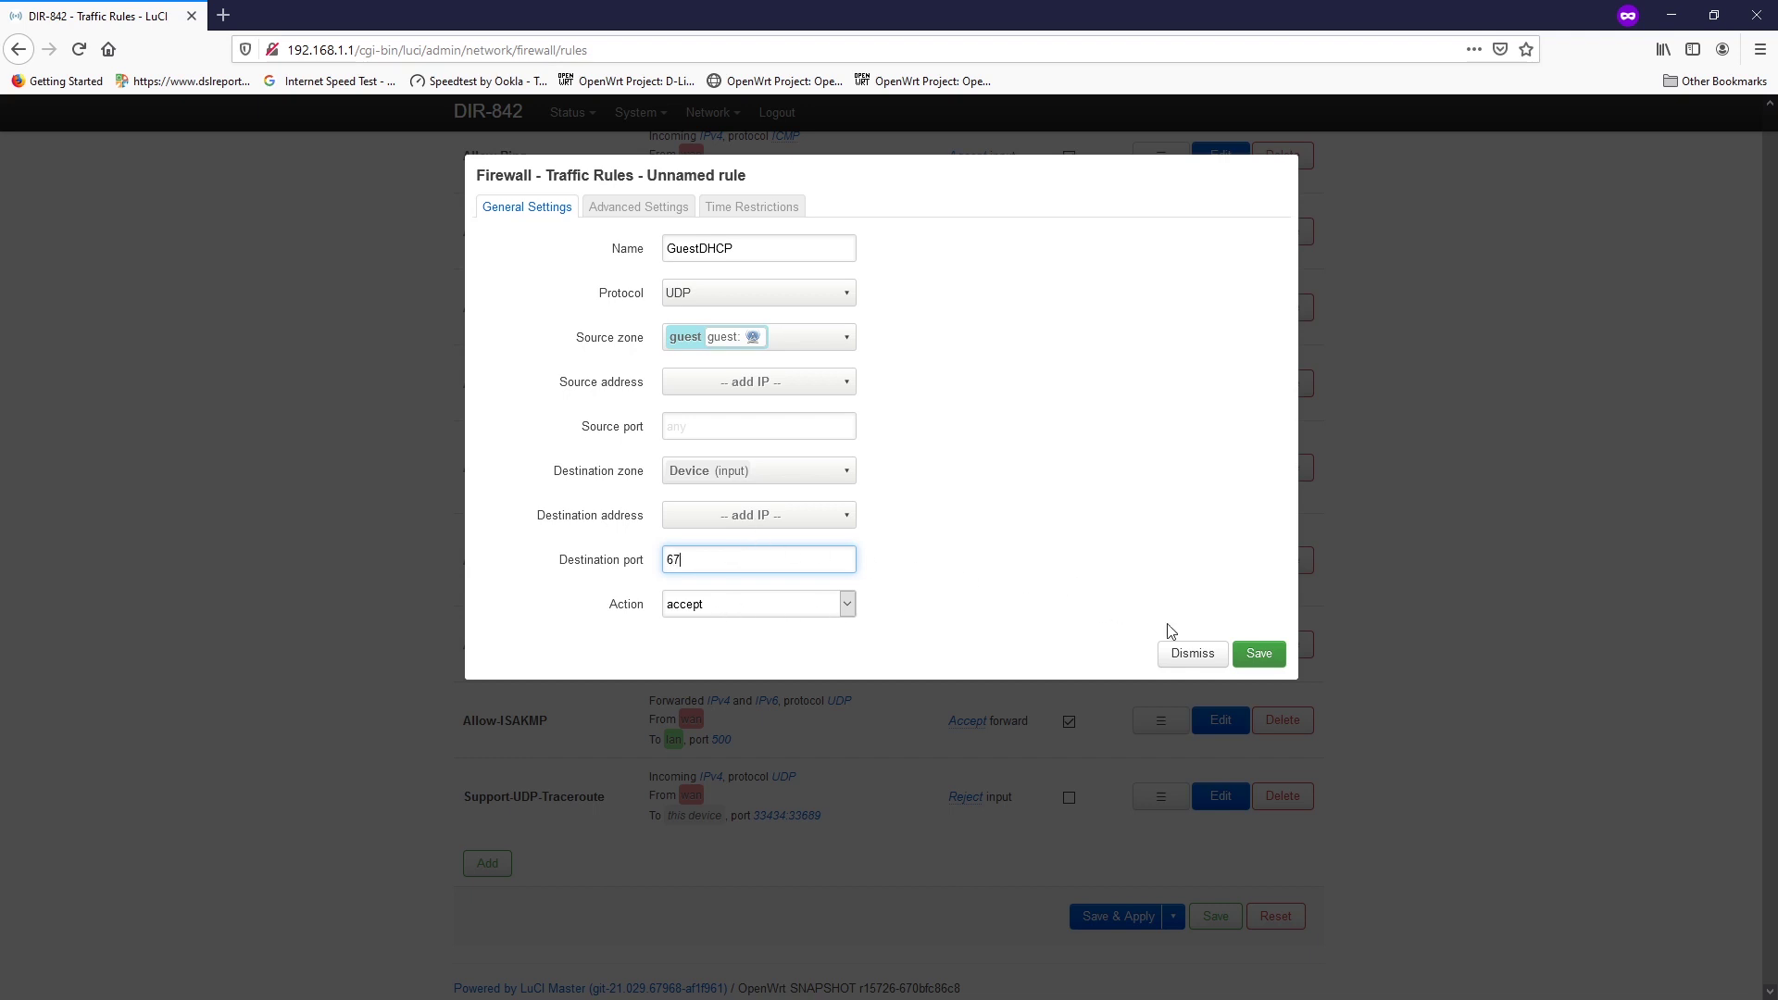
left_click(1258, 654)
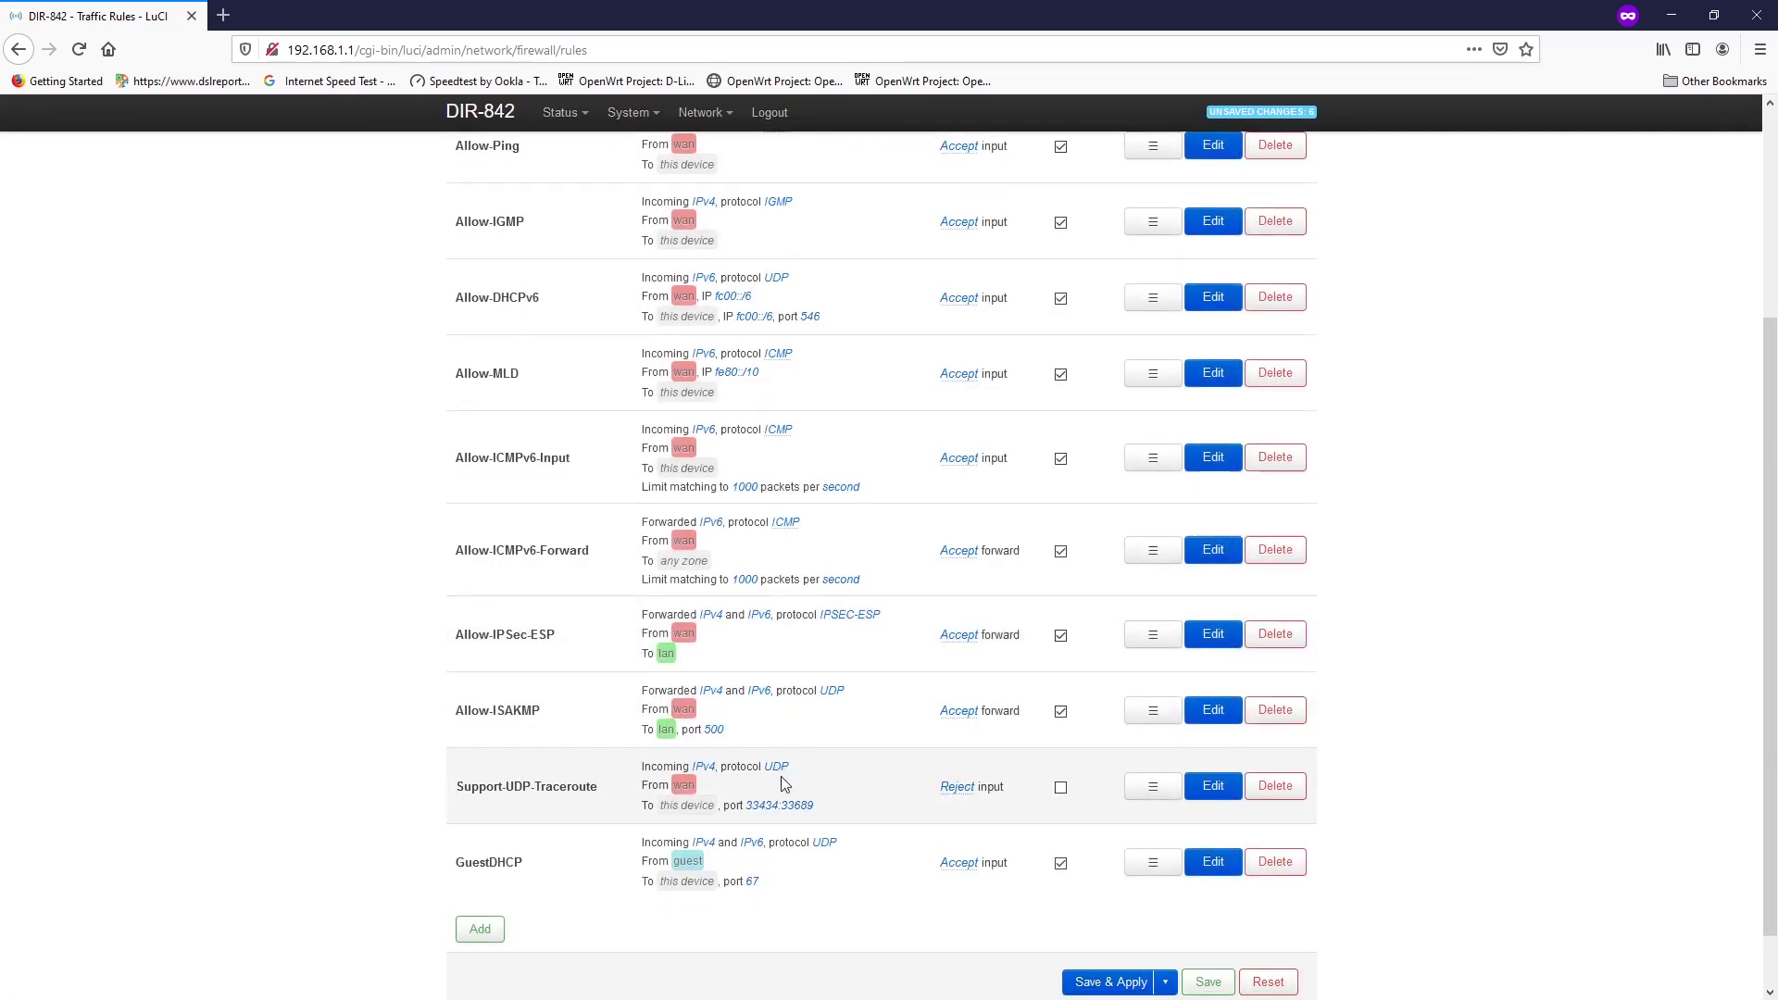
Step: Add a GuestDNS rule allowing TCP and UDP from guest to Device (input) on port 53
scroll(477, 875, "down", 2)
left_click(477, 873)
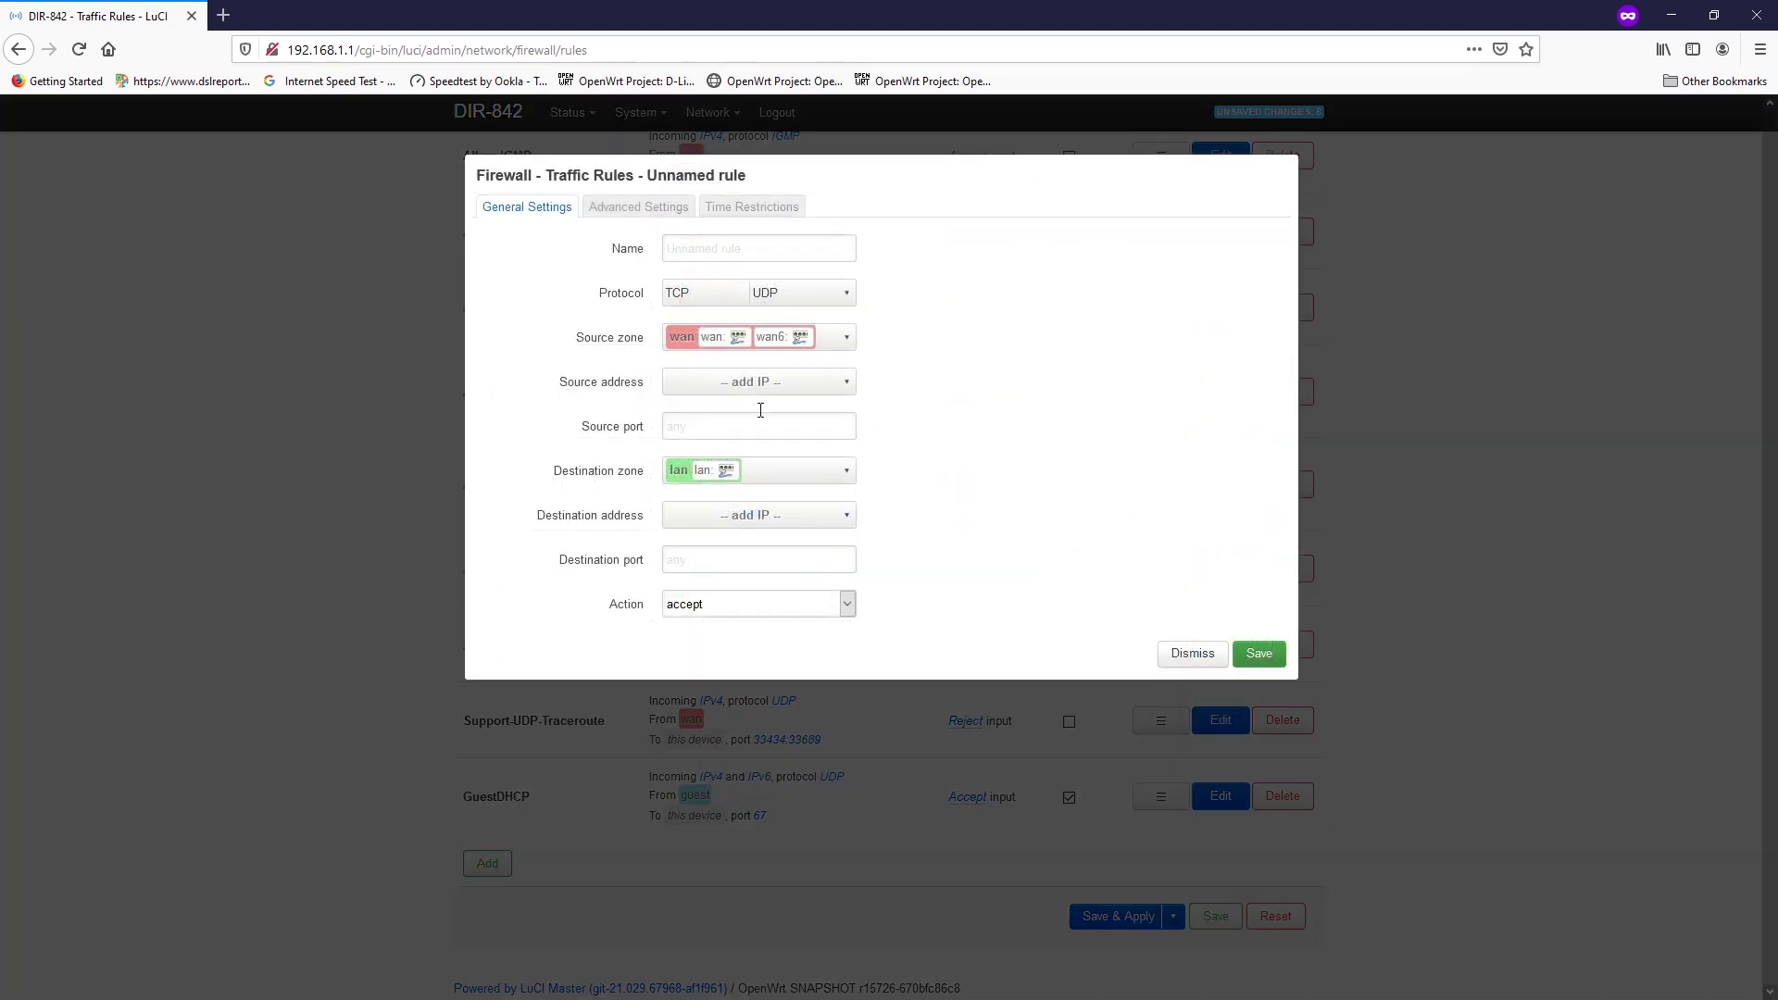
left_click(774, 252)
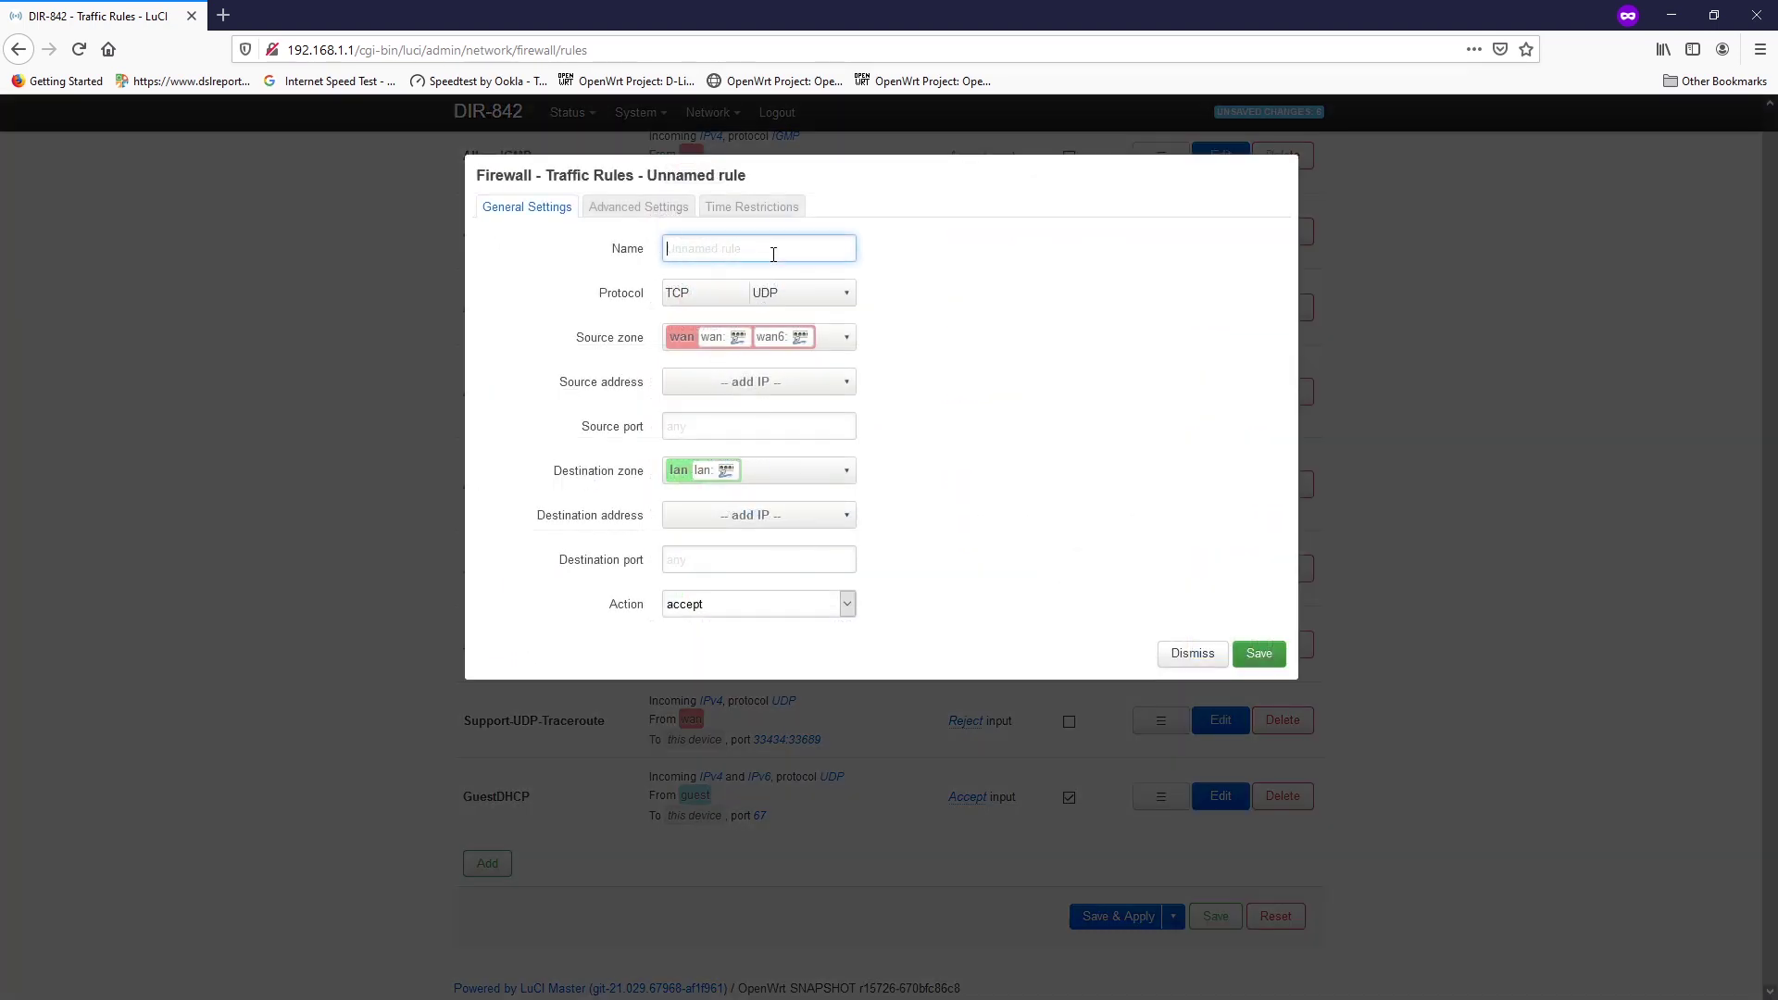
type("GuestDNS")
key("Tab")
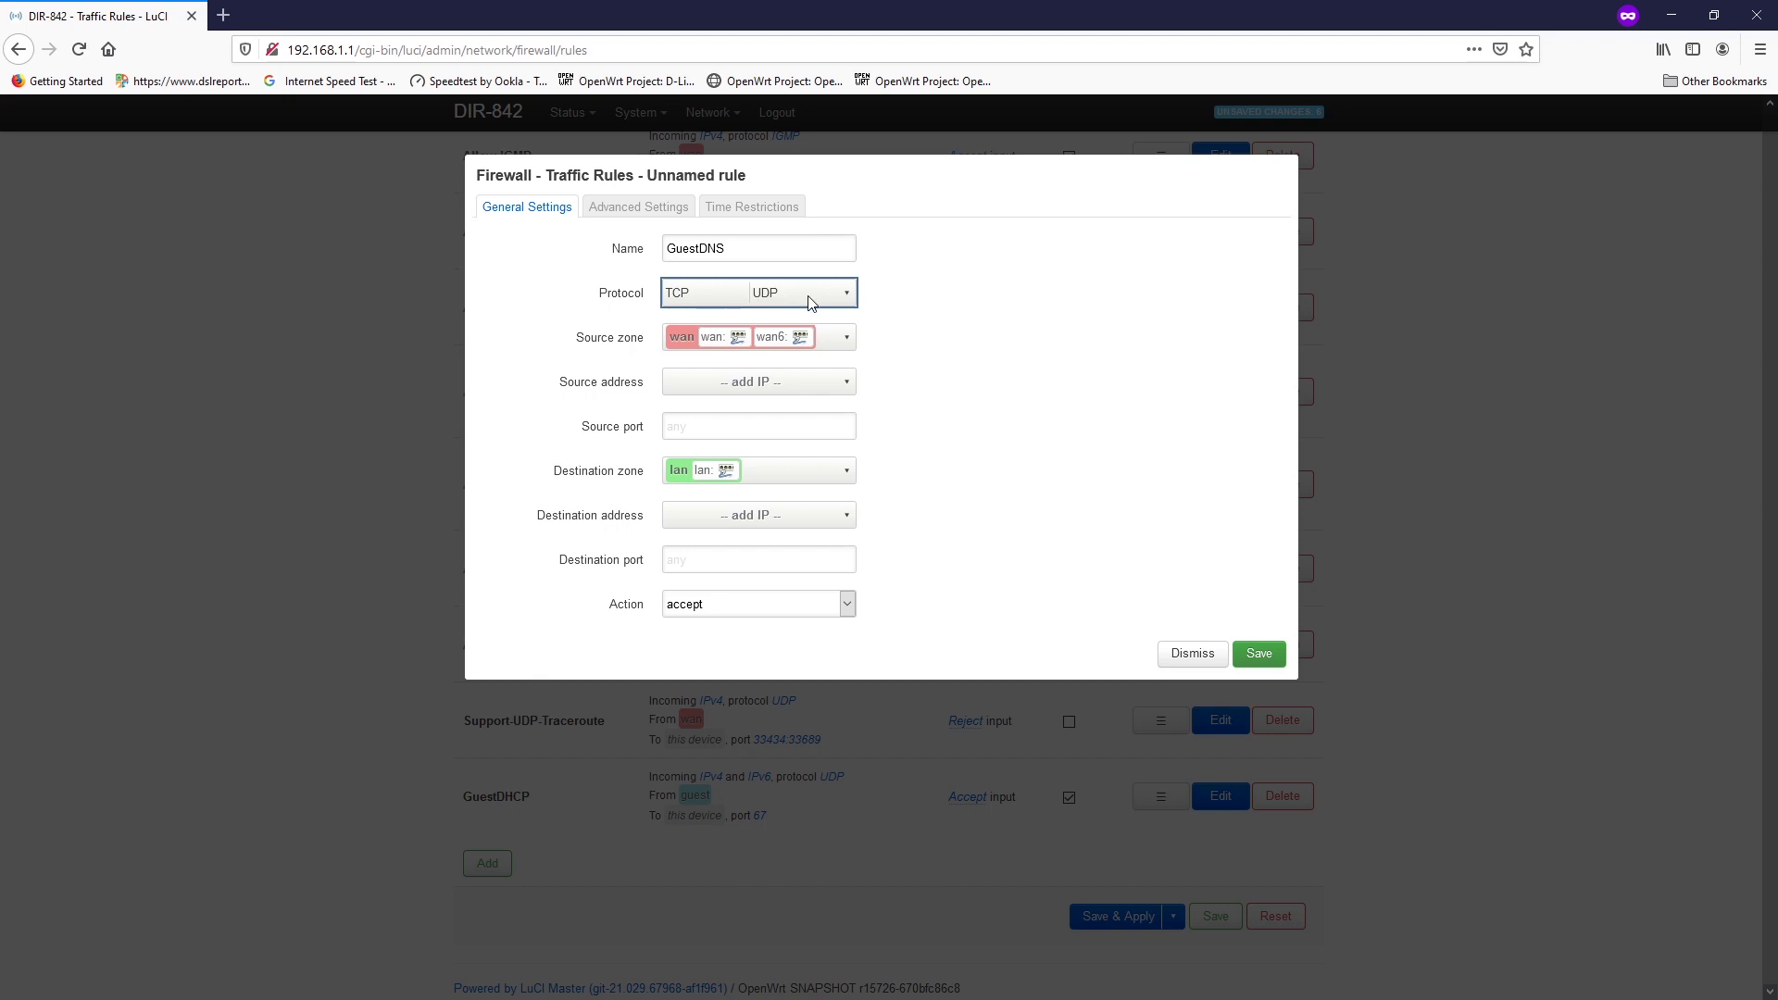
left_click(823, 342)
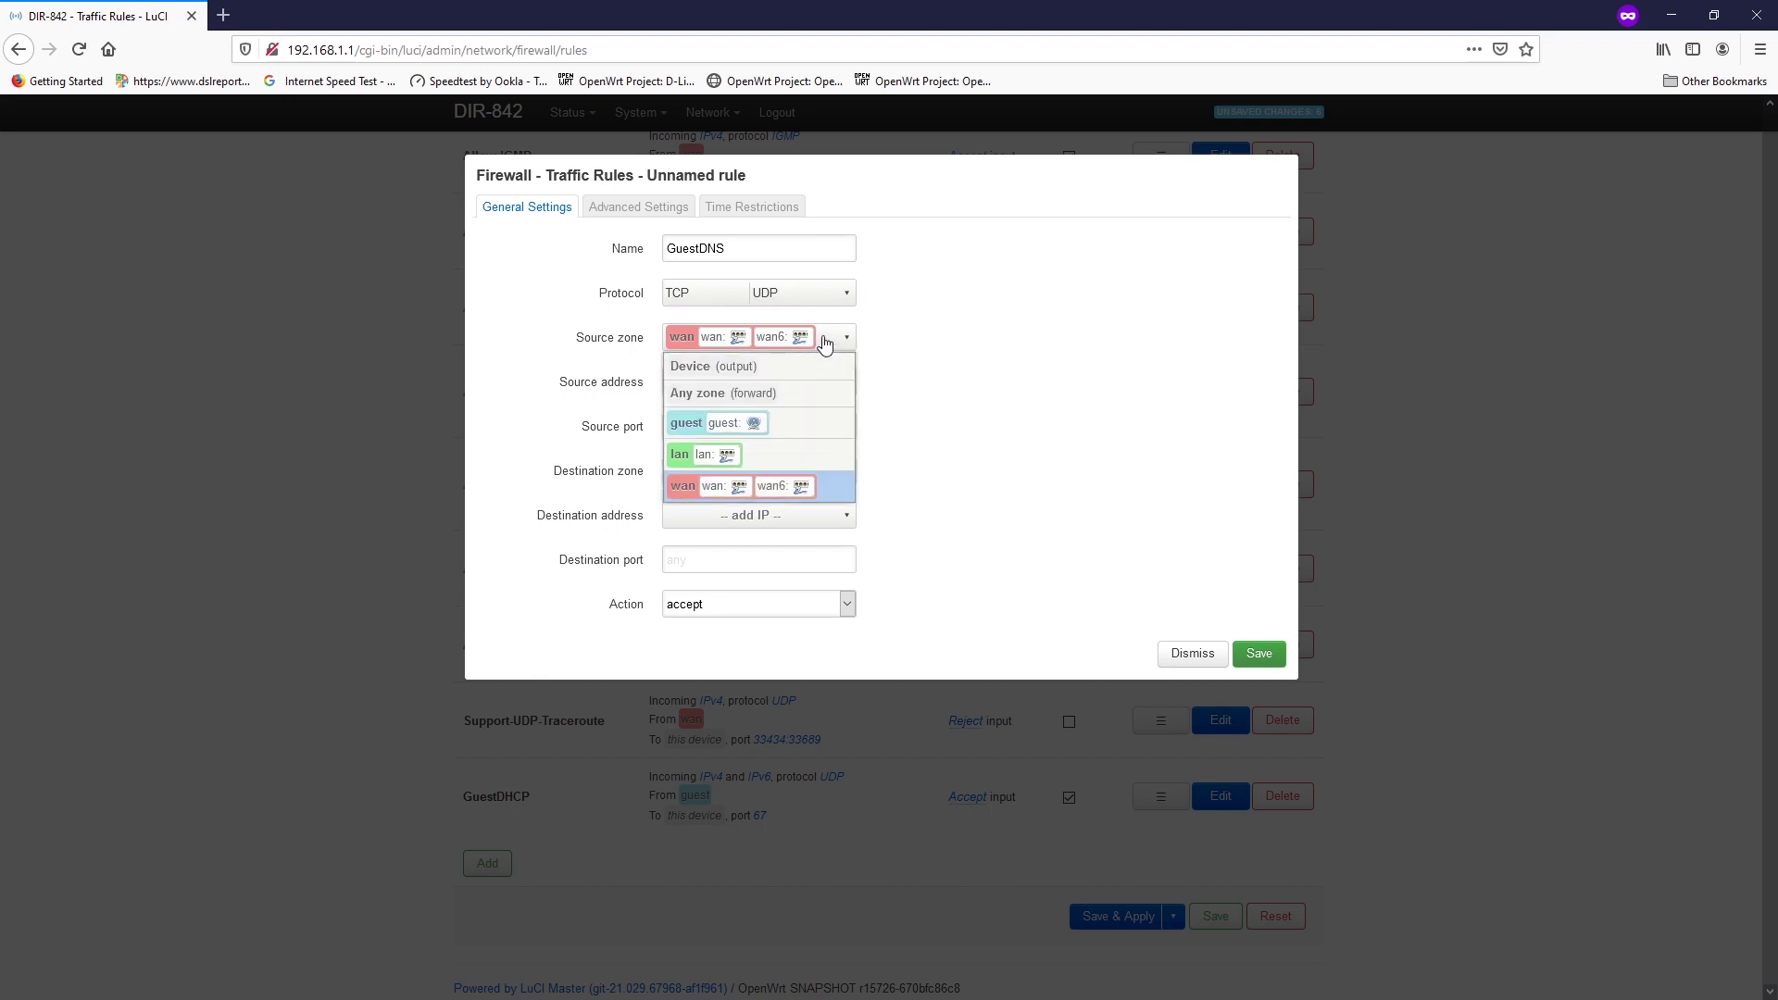
left_click(752, 422)
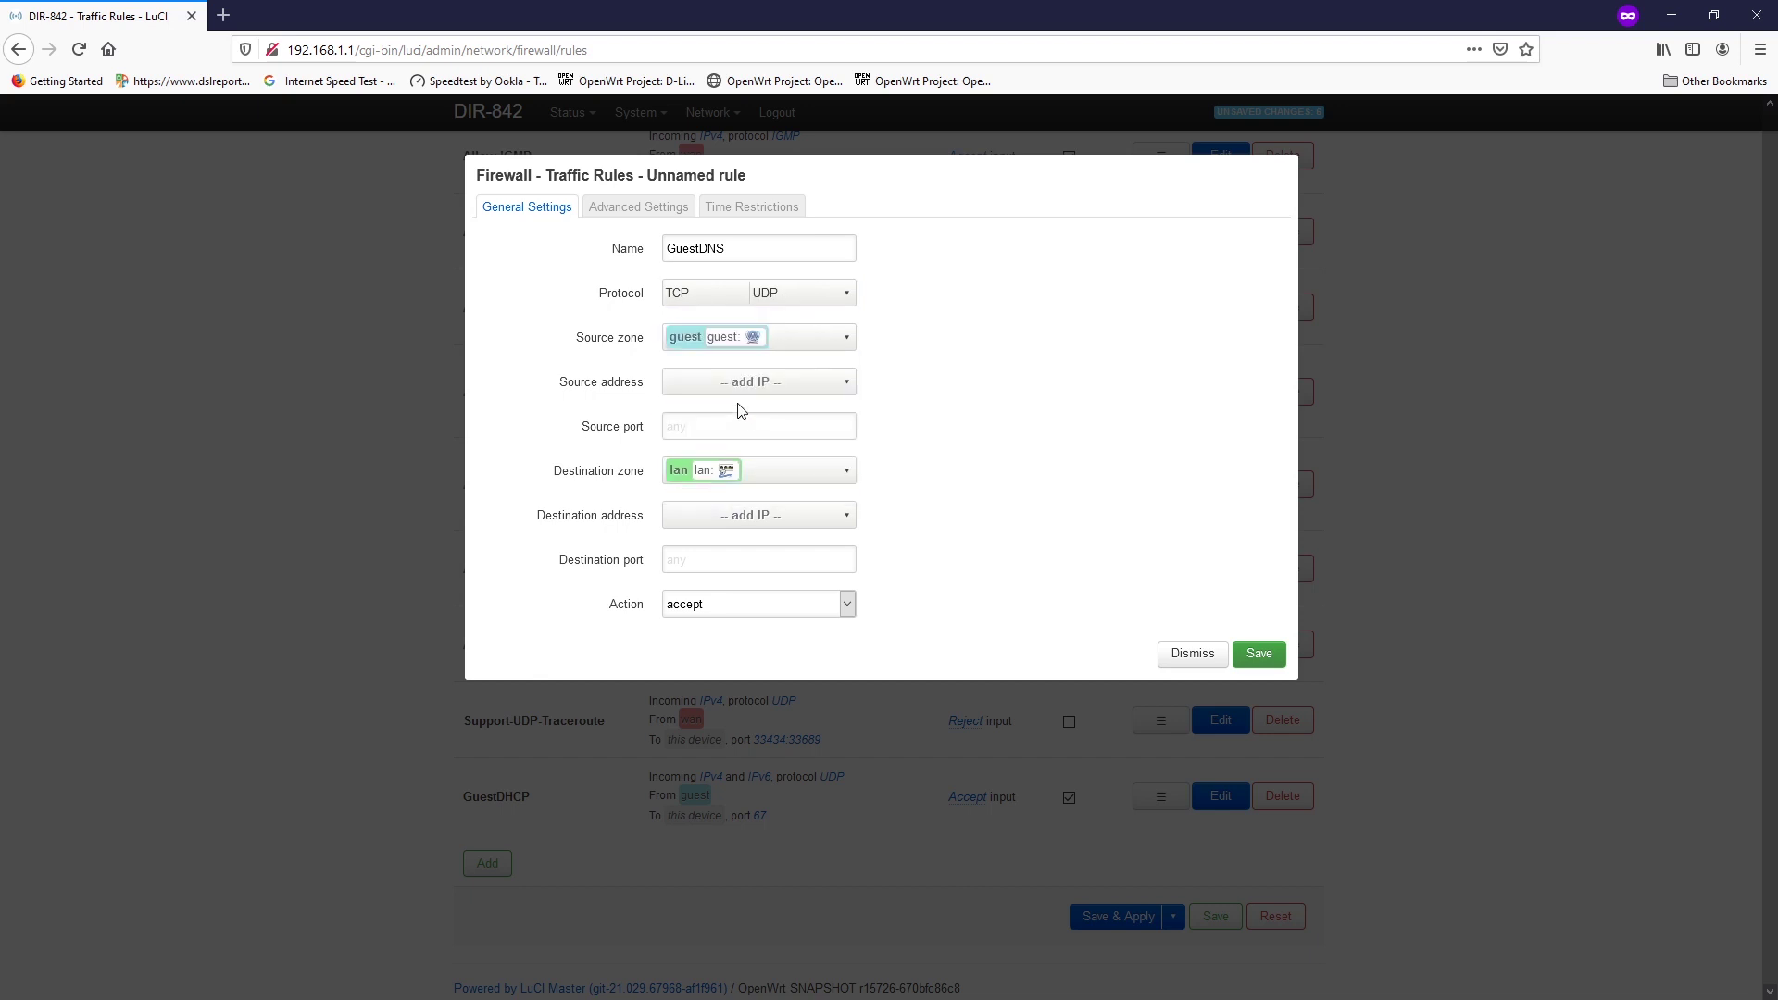
left_click(798, 476)
left_click(752, 500)
left_click(781, 558)
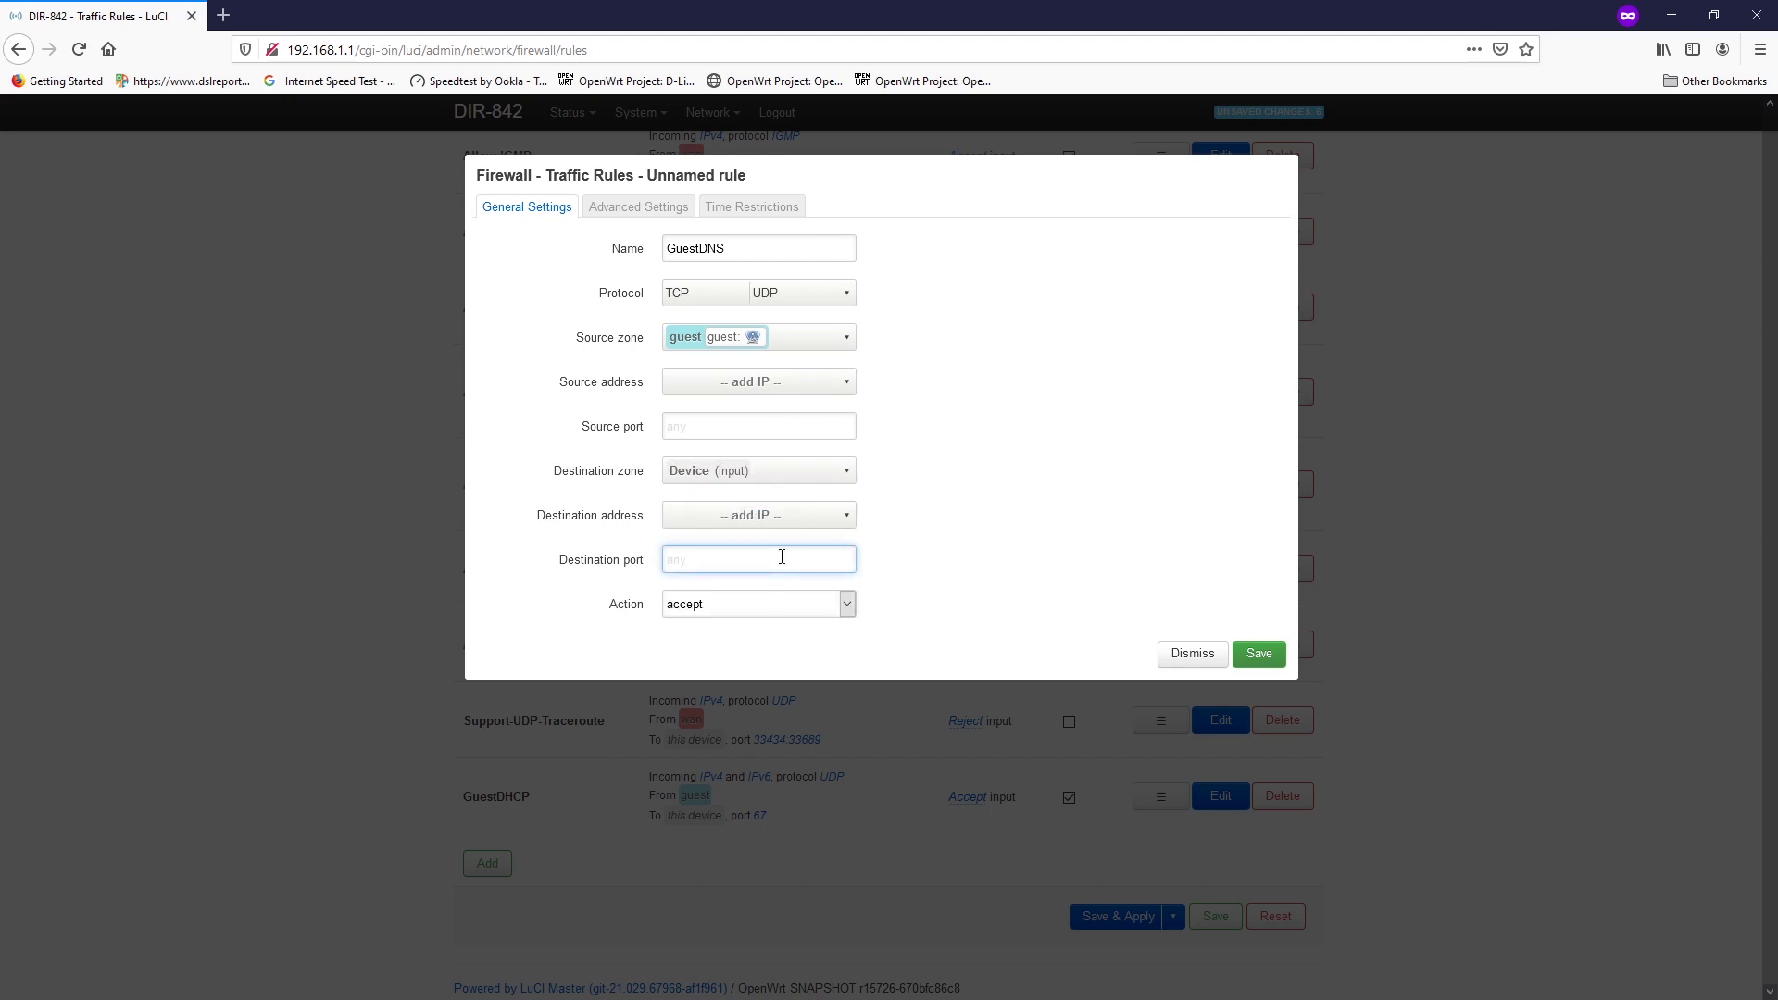
type("53")
left_click(1249, 656)
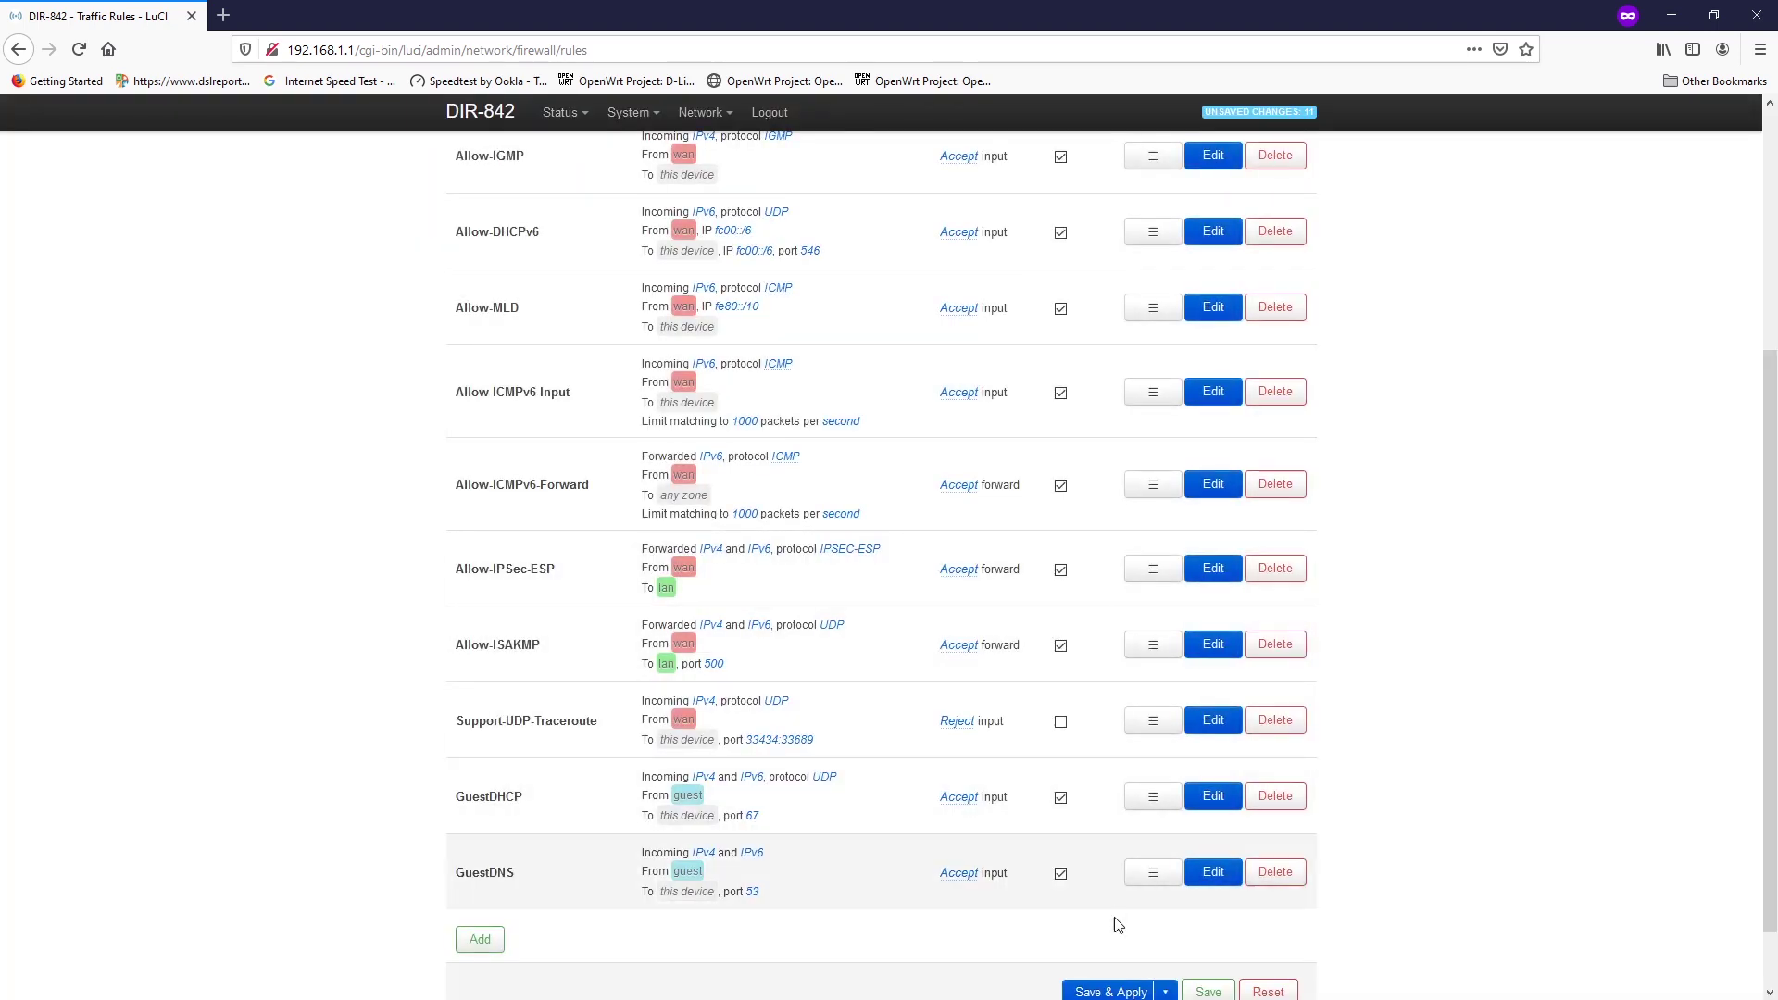
Step: Save & Apply the GuestDHCP and GuestDNS rules, then go back to Zone Settings
scroll(1139, 445, "up", 10)
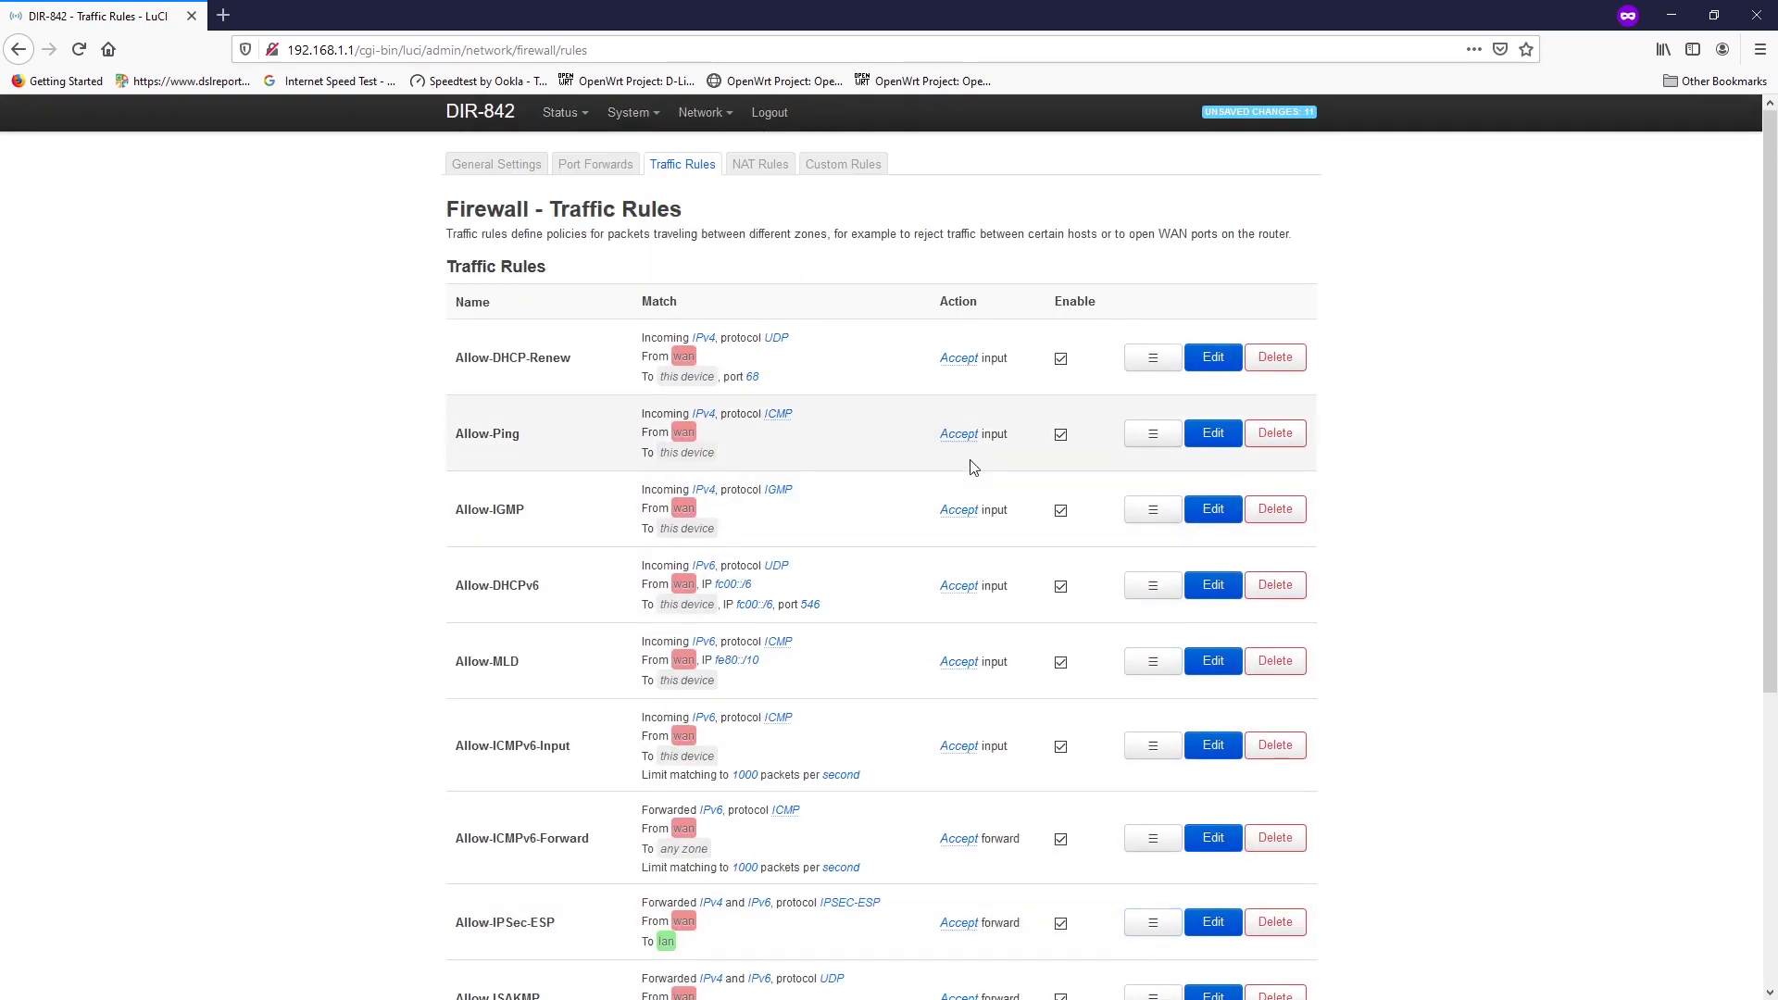
scroll(969, 465, "down", 10)
left_click(1095, 927)
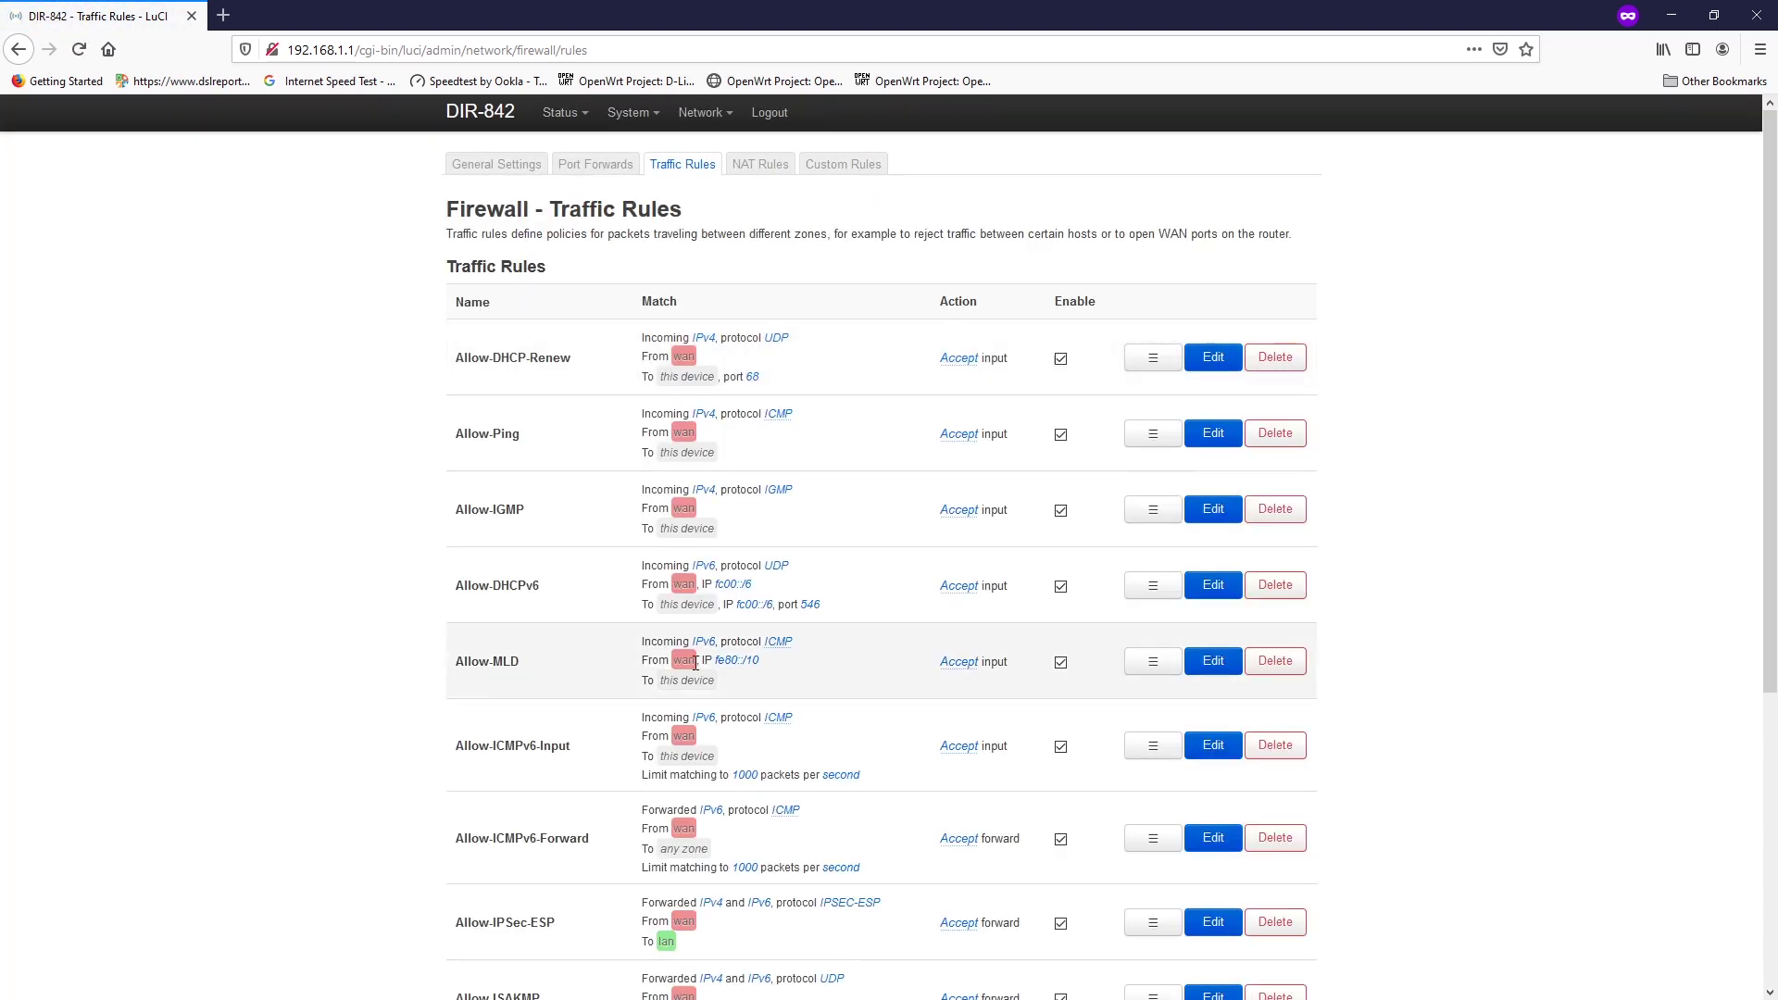
scroll(861, 773, "down", 5)
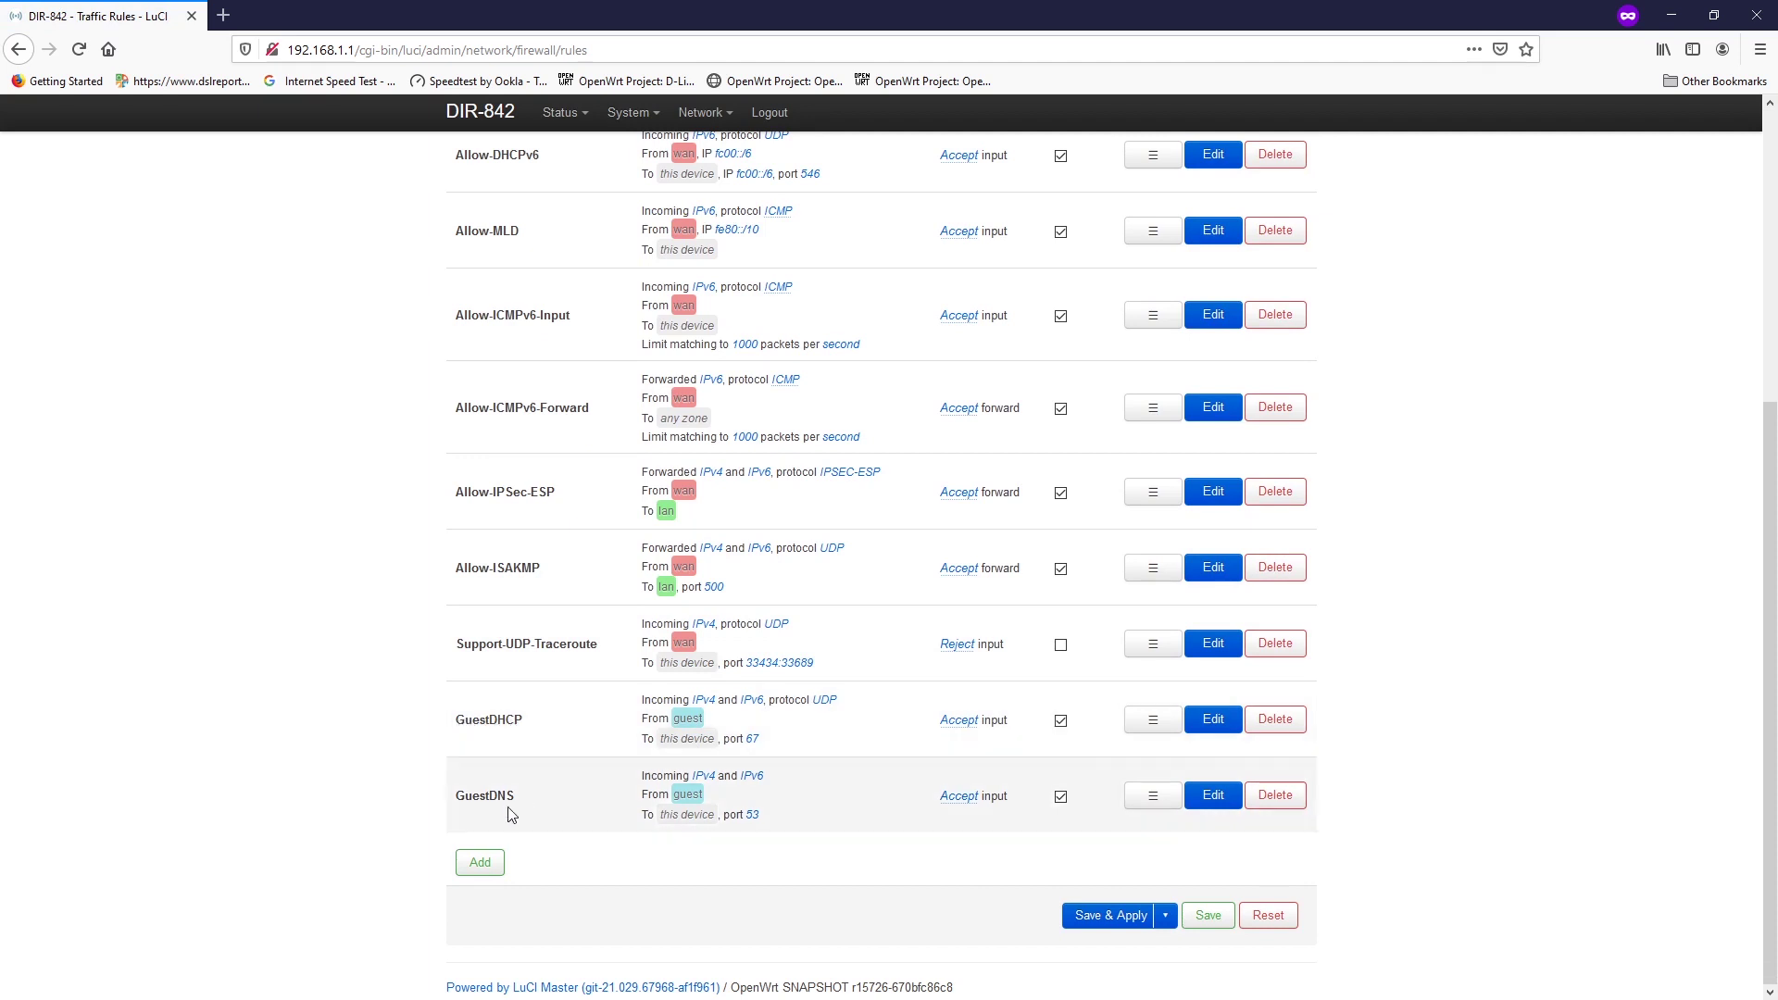
key("alt+Left")
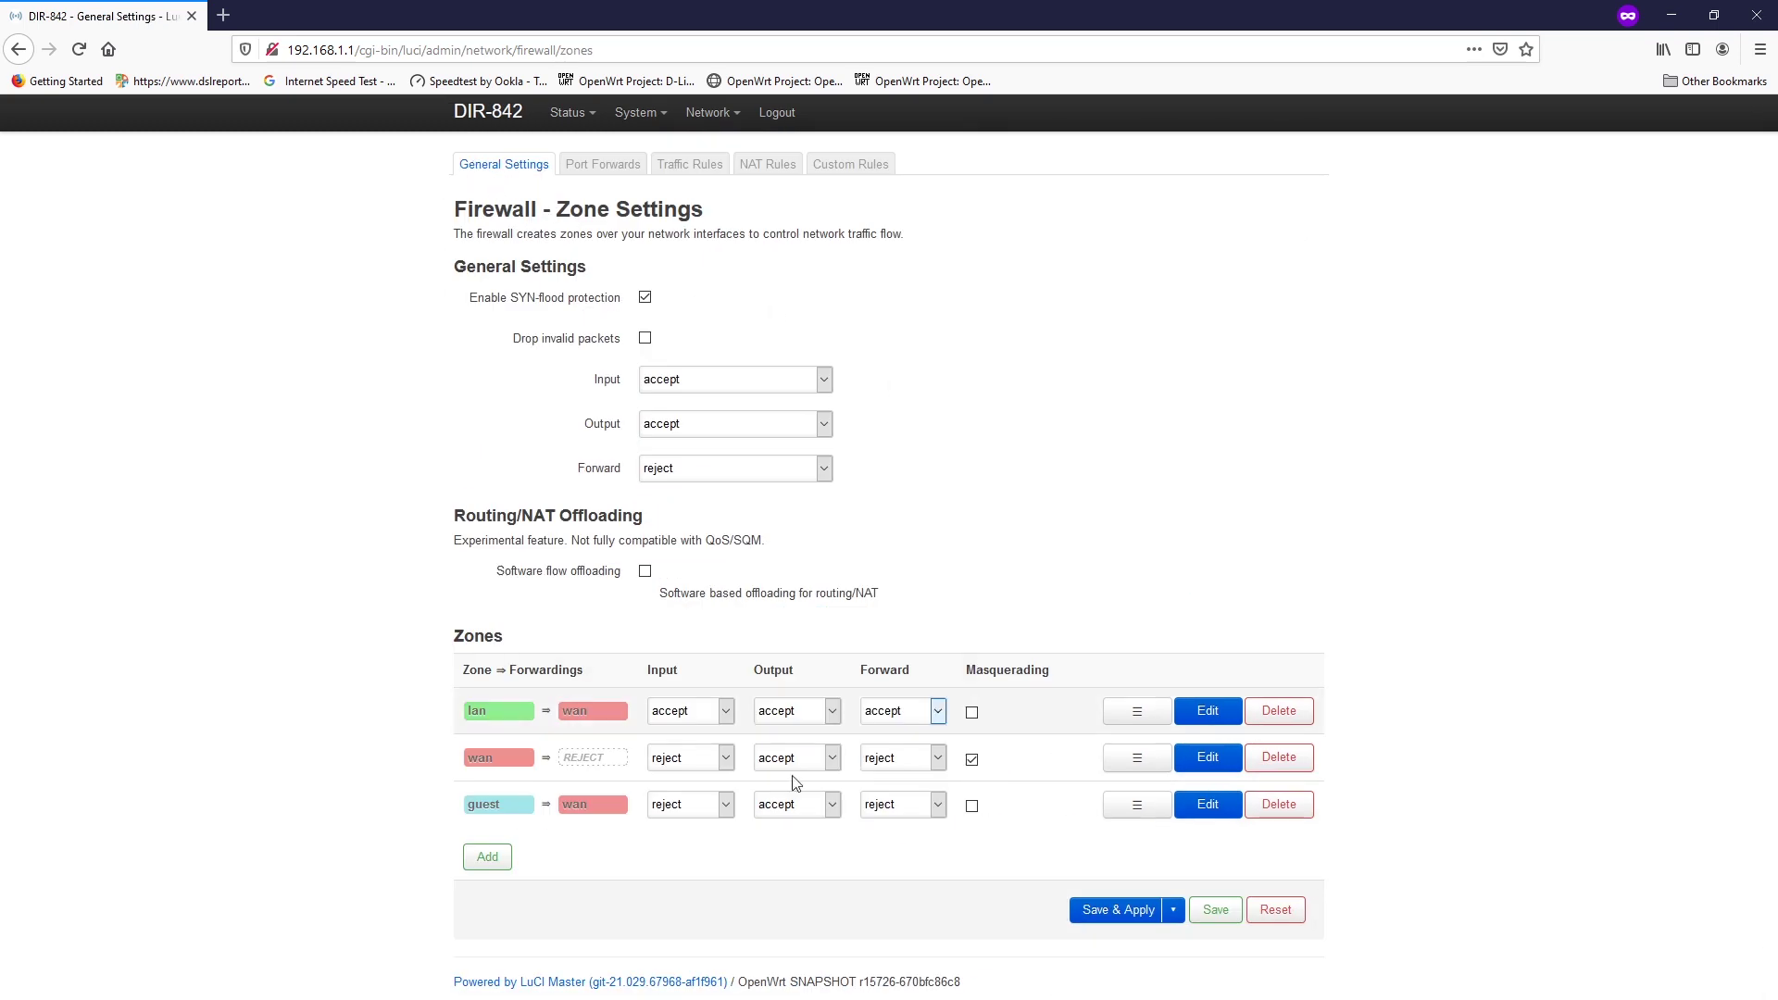
Step: Go back to Wireless Overview, then open Network > Interfaces to see GUEST, LAN, WAN and WAN6
key("alt+Left")
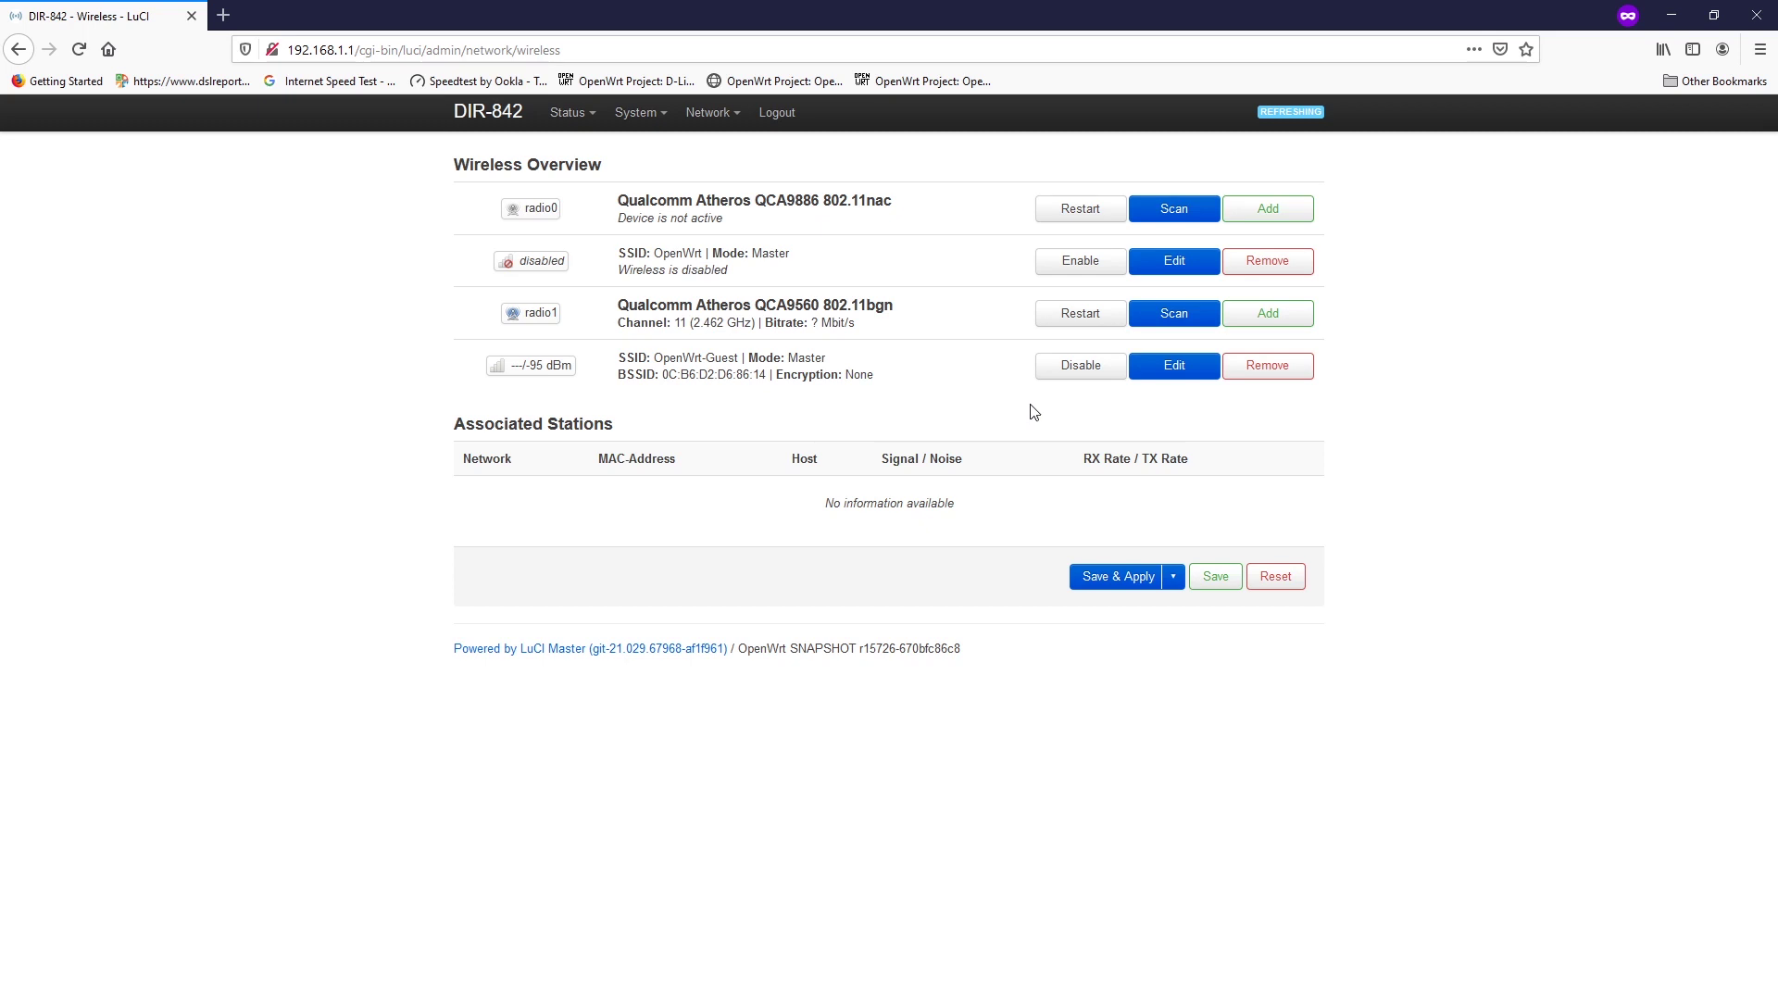
mouse_move(711, 113)
left_click(726, 153)
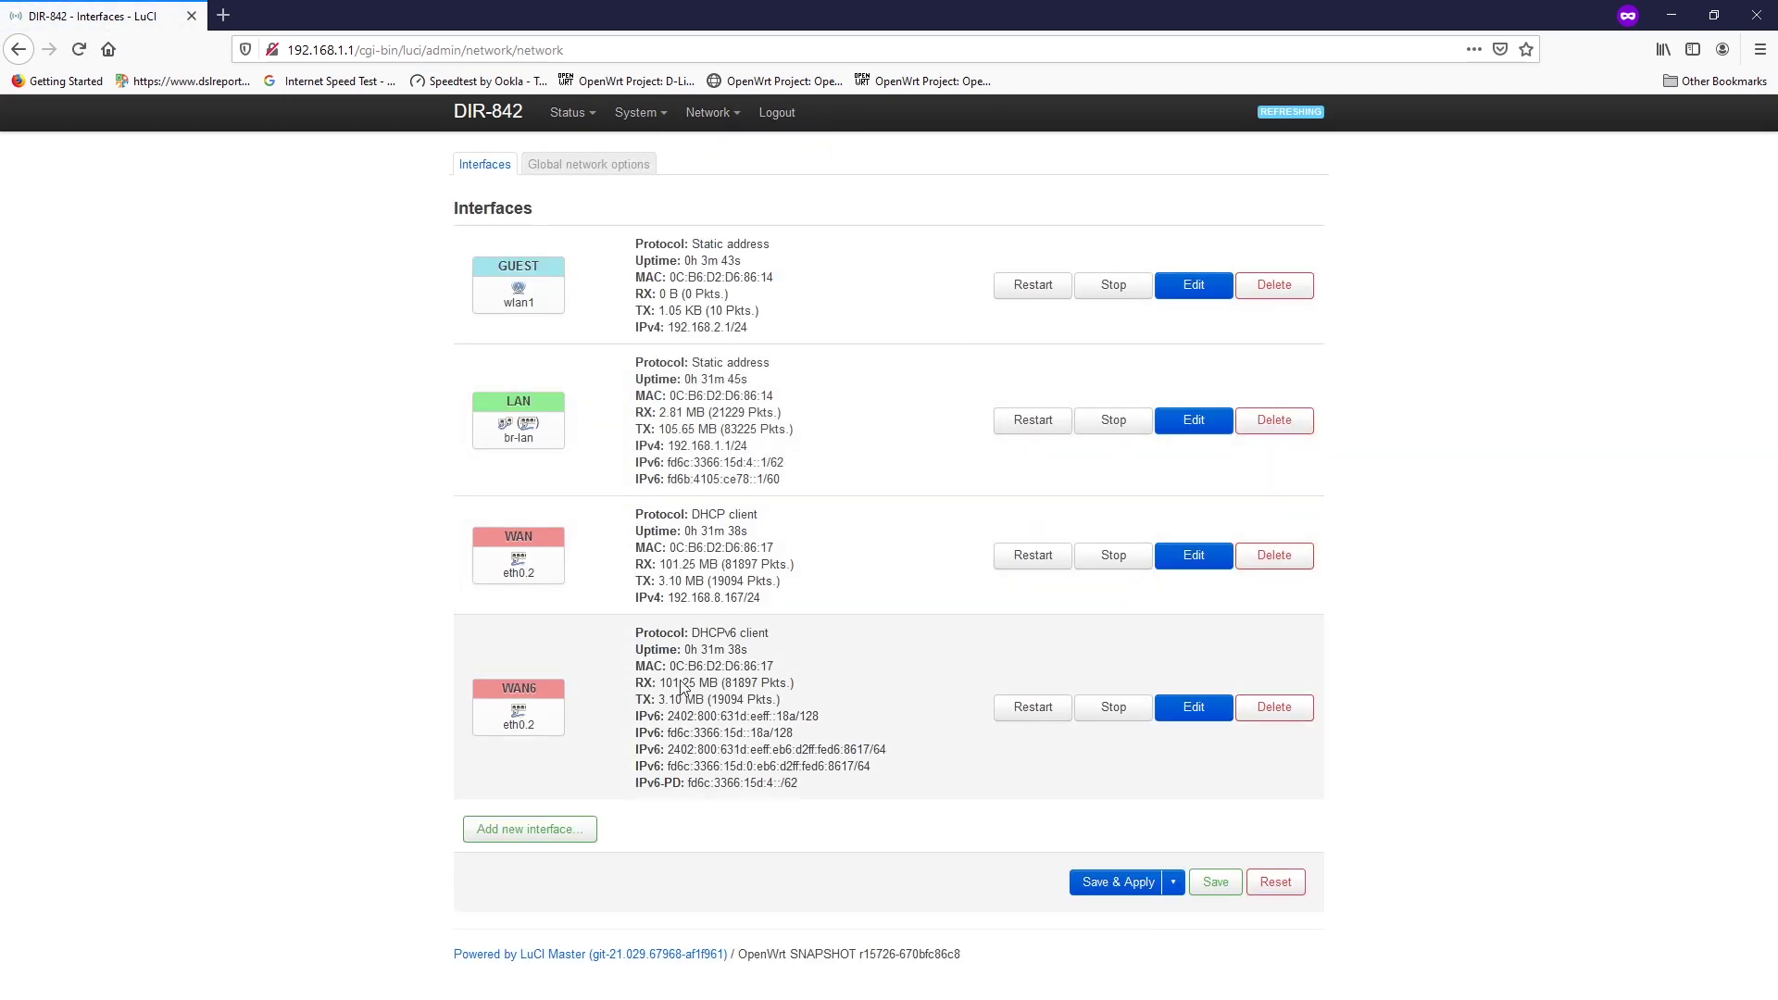
Step: In GUEST's physical settings, toggle Bridge interfaces on and back off, leaving it on wlan1, then close
left_click(1204, 307)
left_click(736, 209)
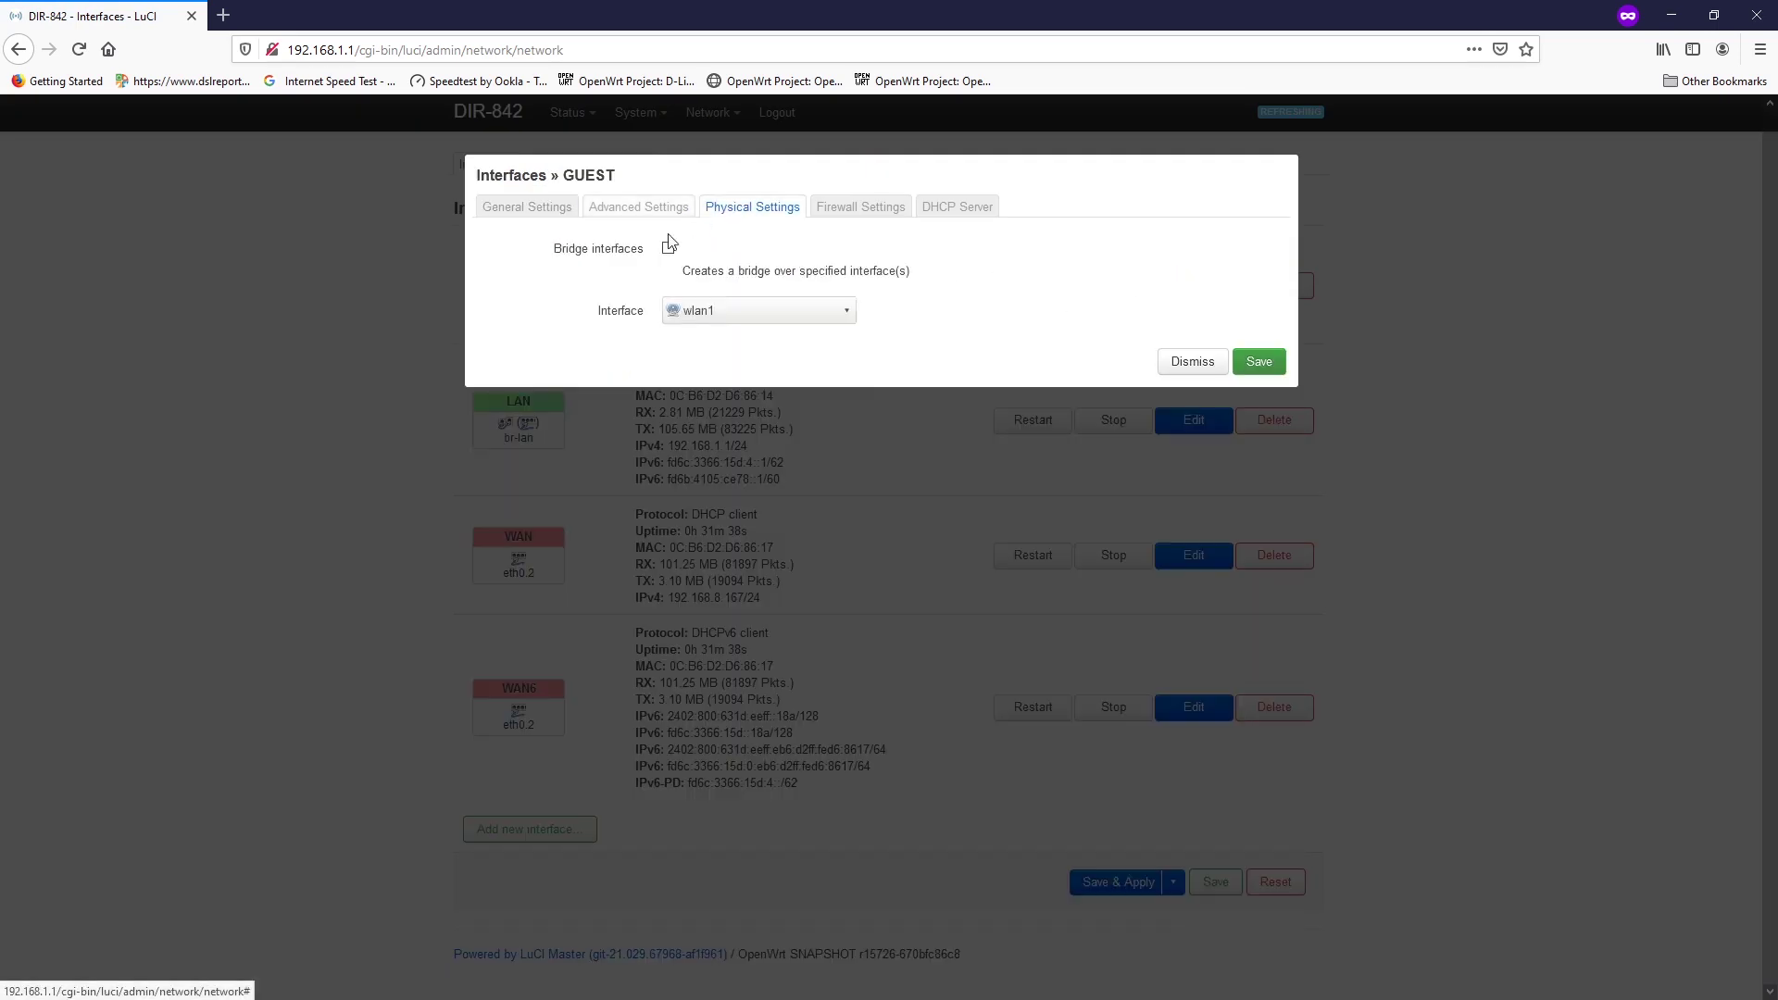
left_click_drag(557, 255, 649, 254)
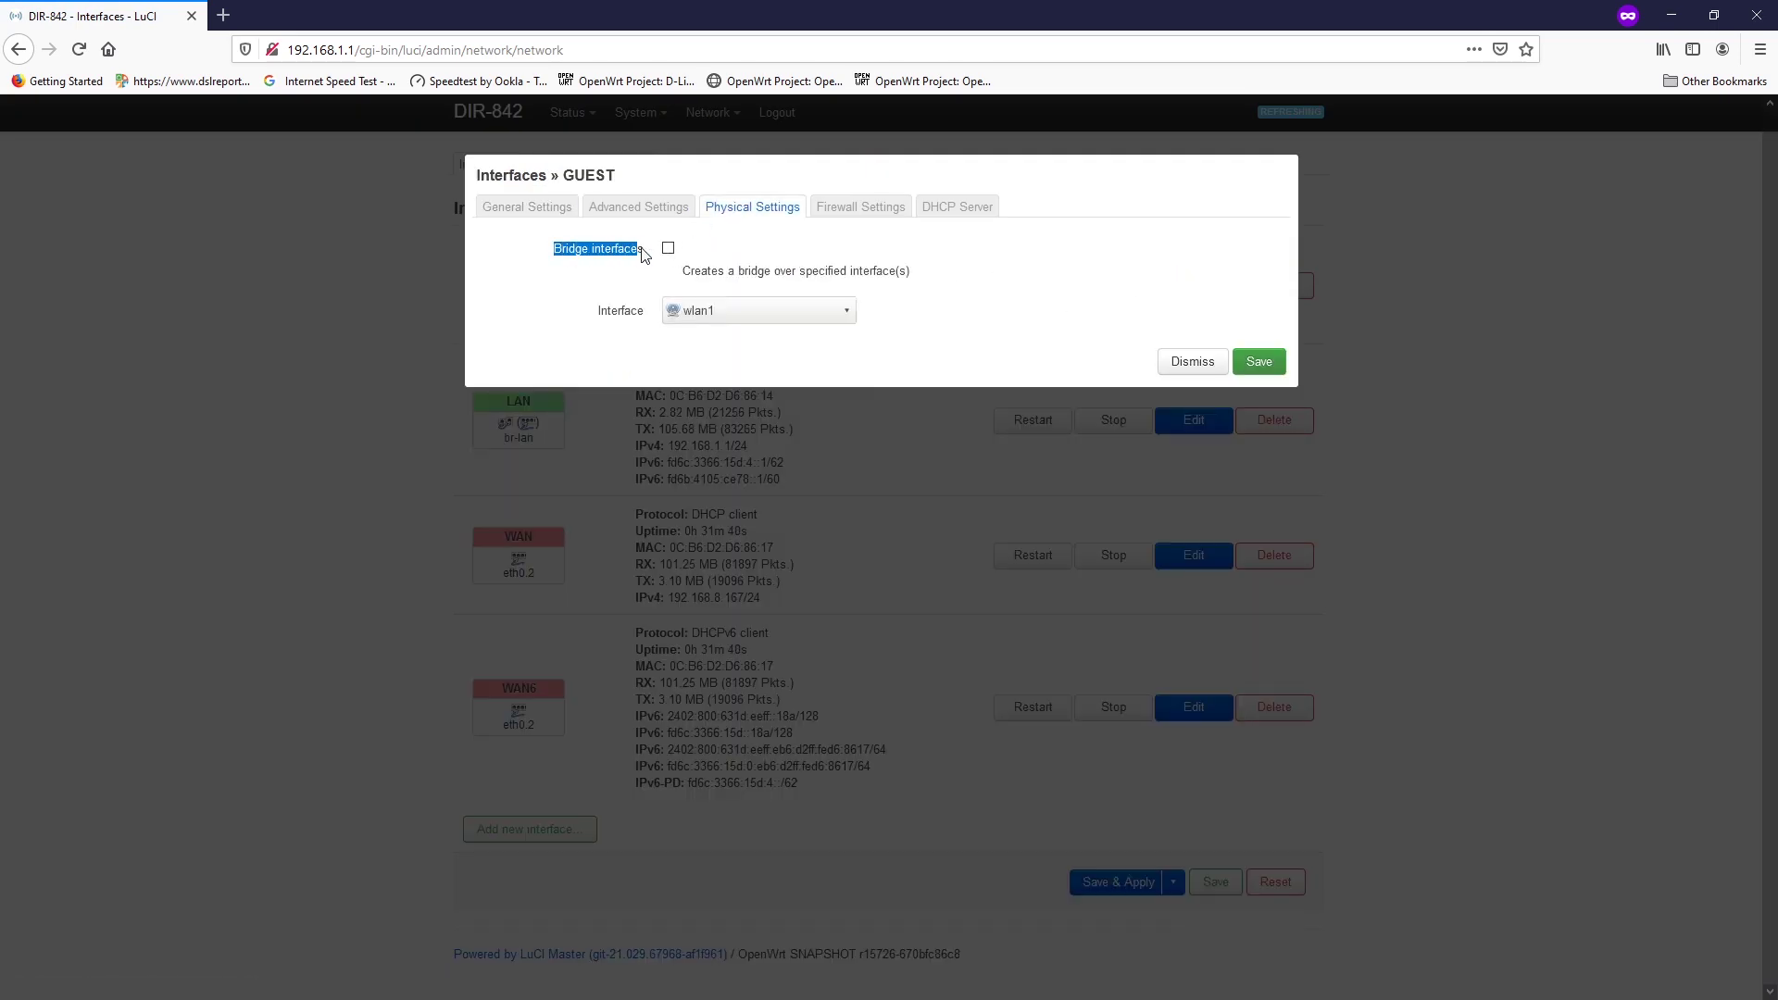
left_click(668, 248)
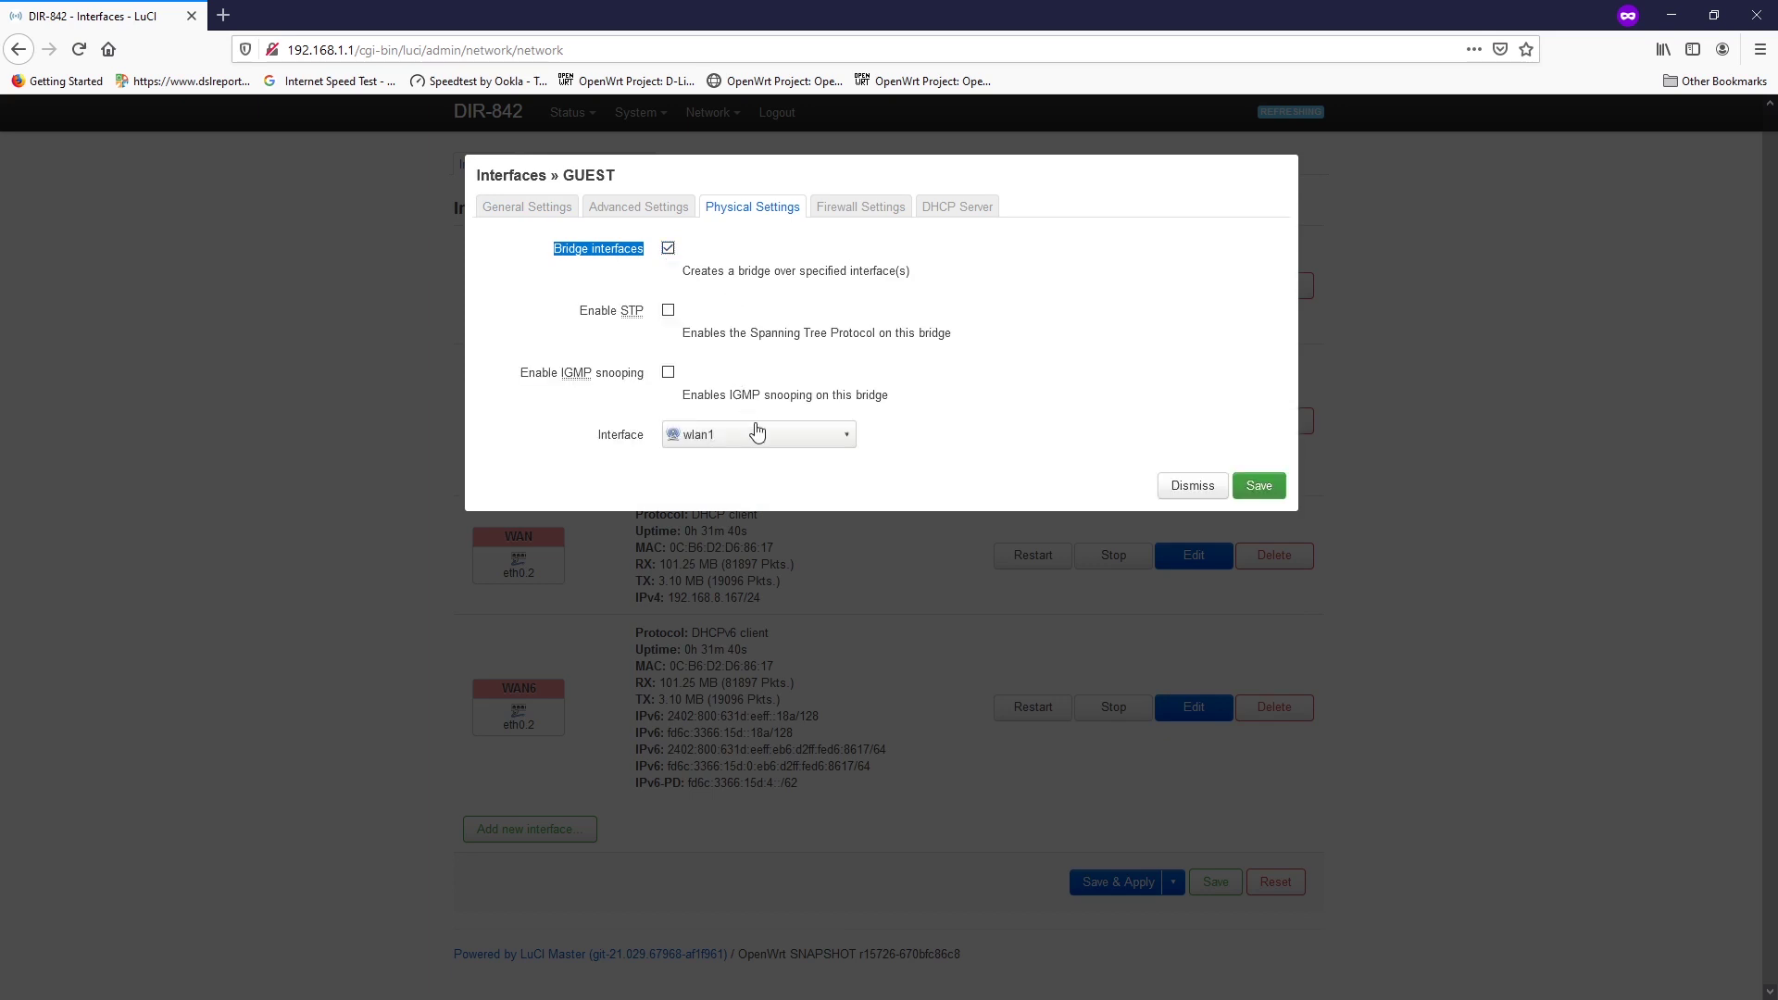
left_click(783, 435)
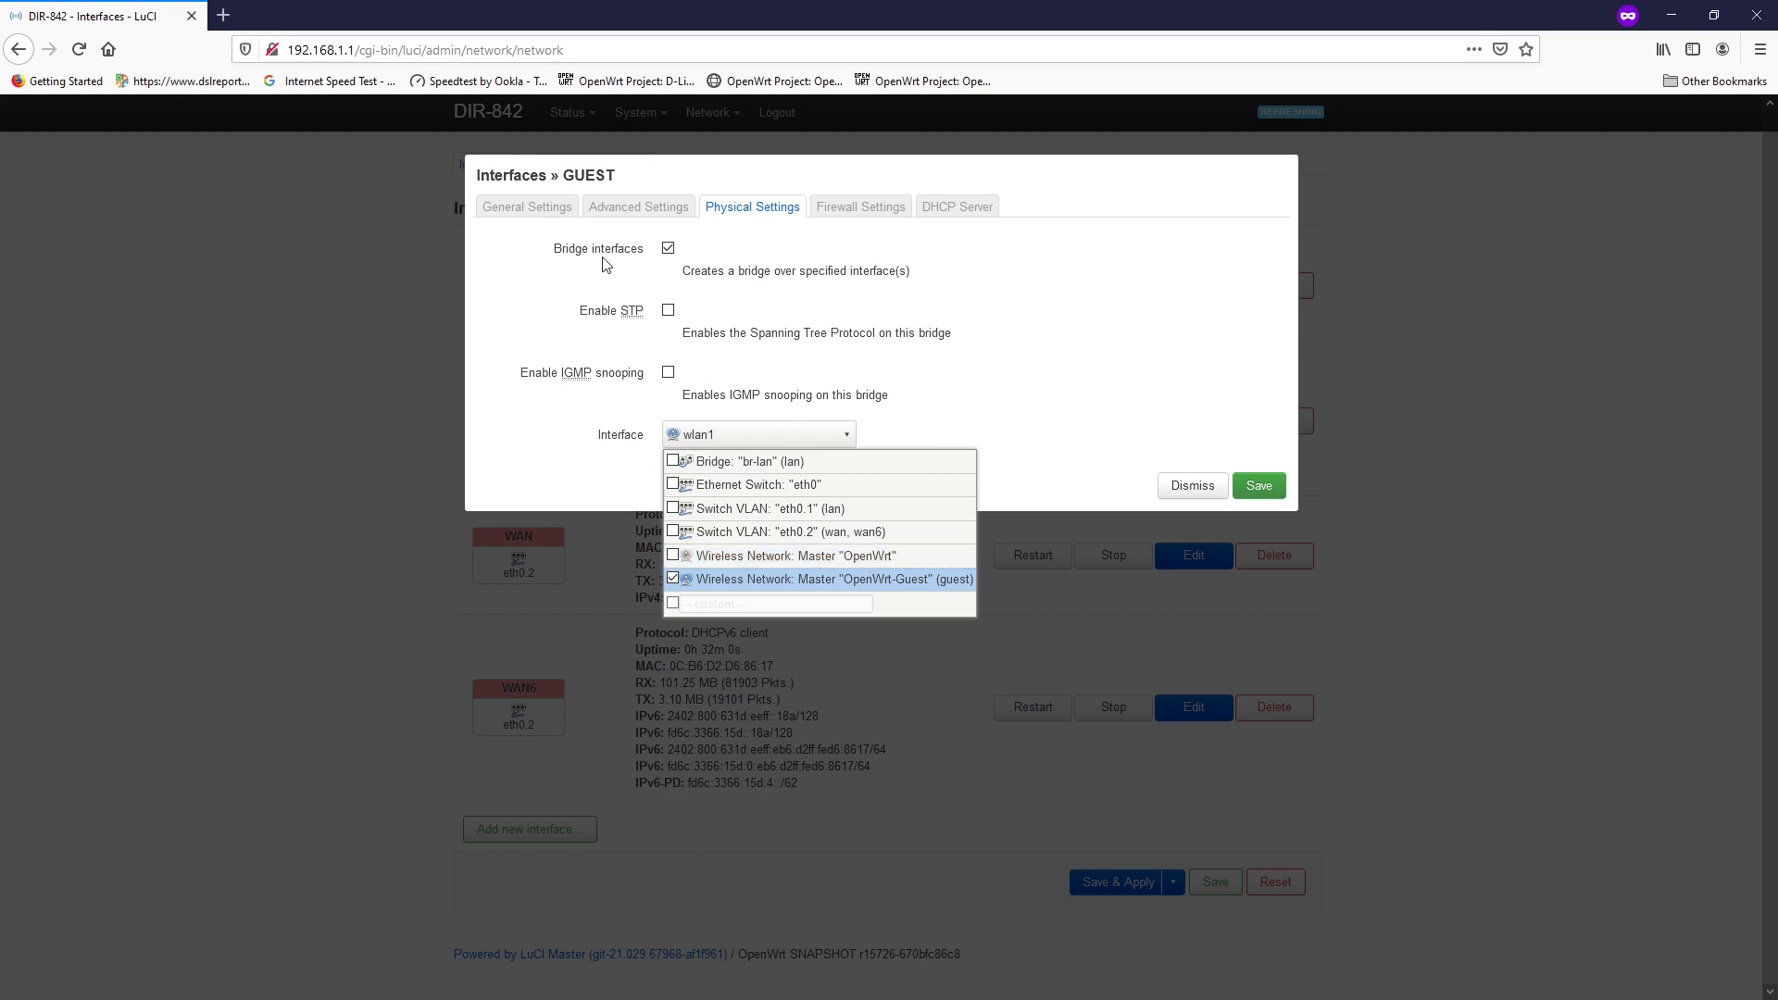
left_click(666, 249)
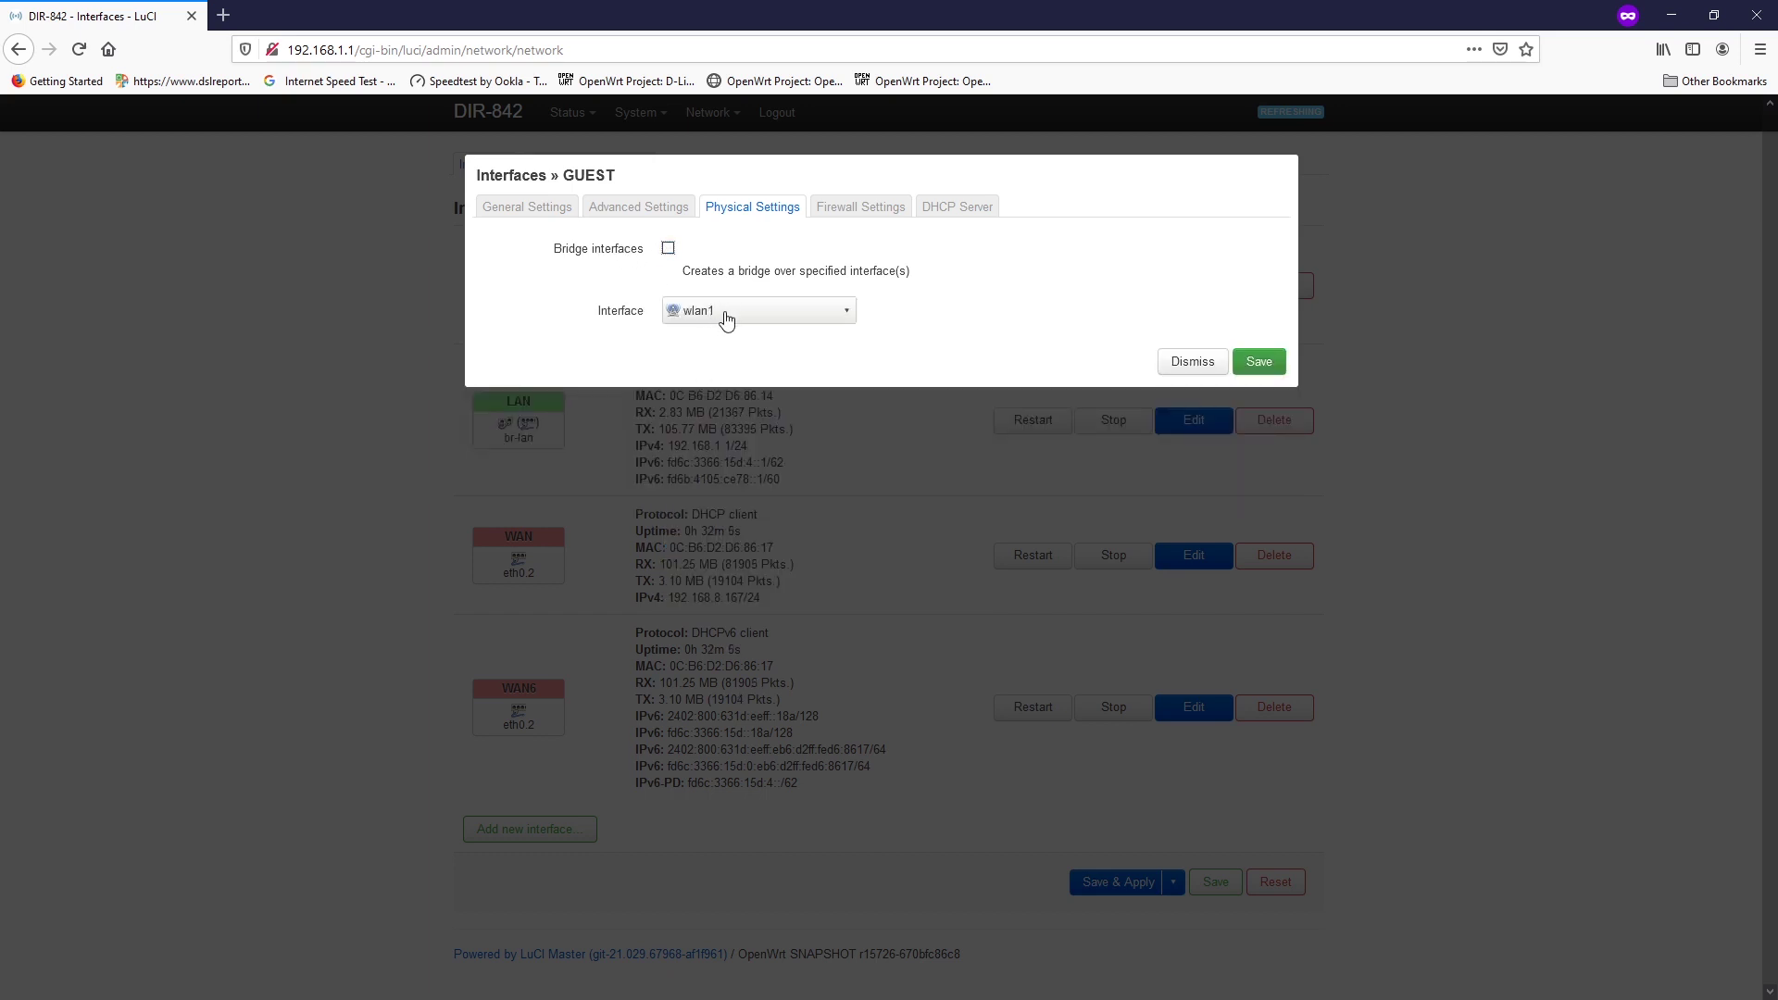
left_click(904, 525)
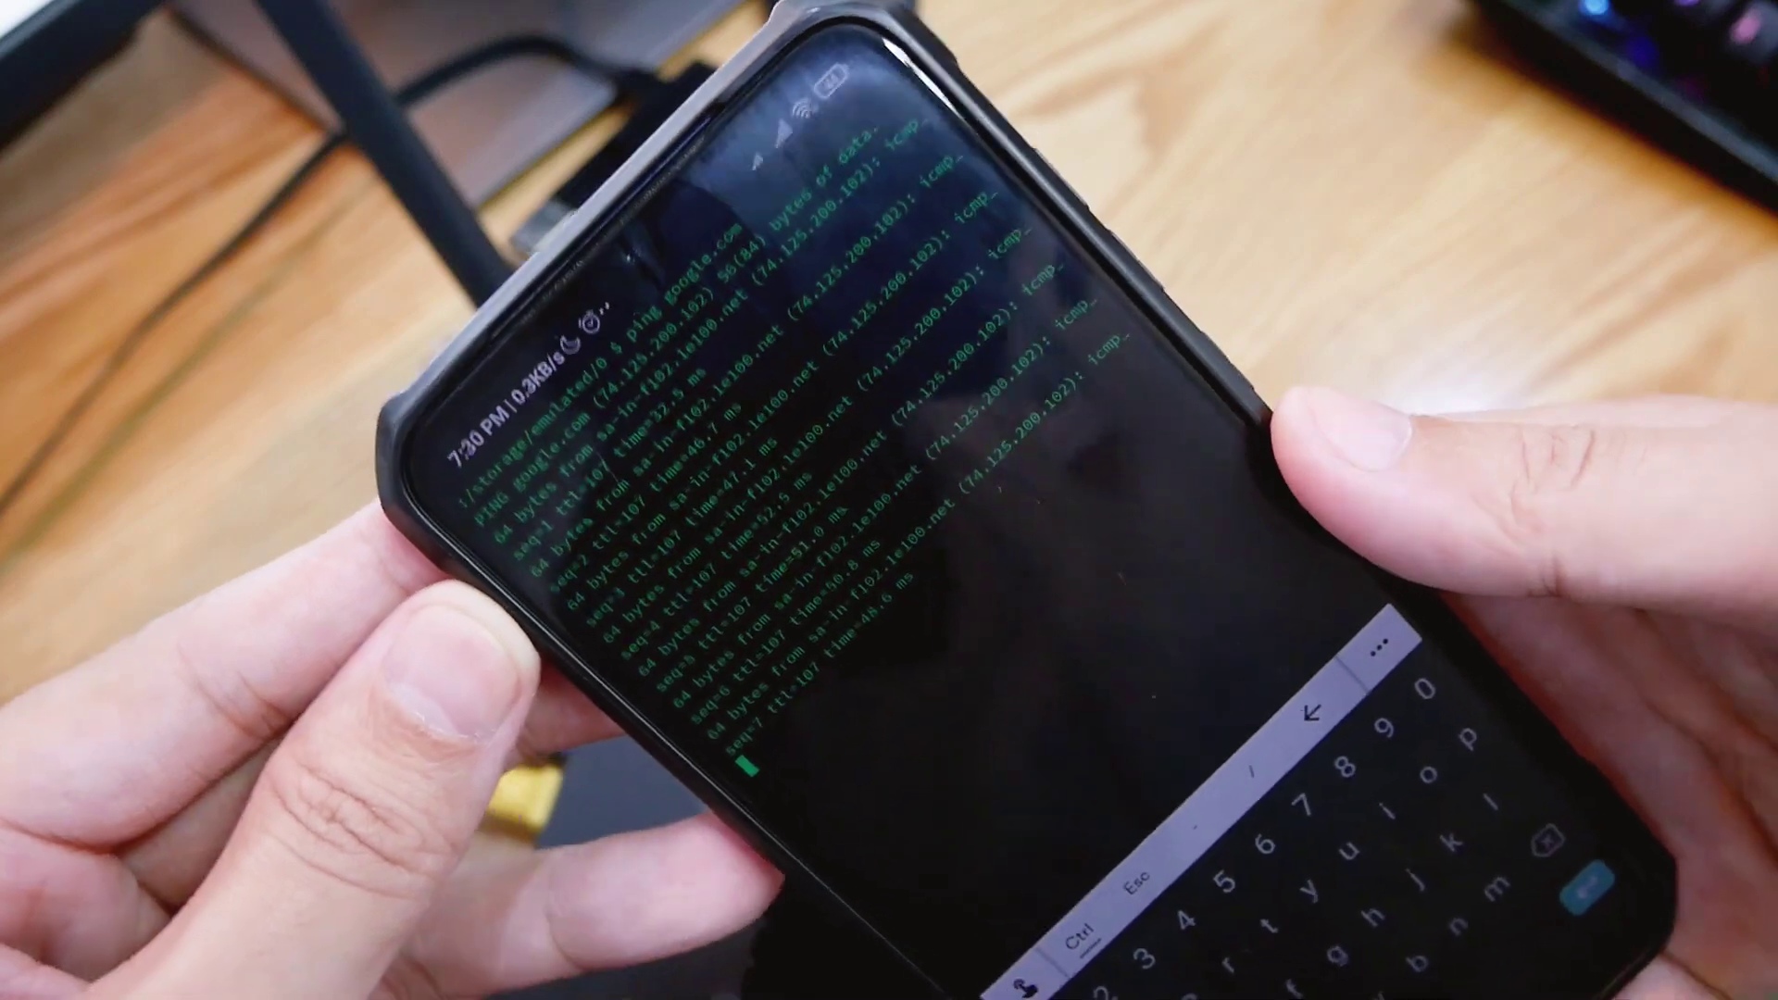
Step: Stop the google.com ping after 9/9 replies and type 'ping 192.168.1.1'
key("ctrl+c")
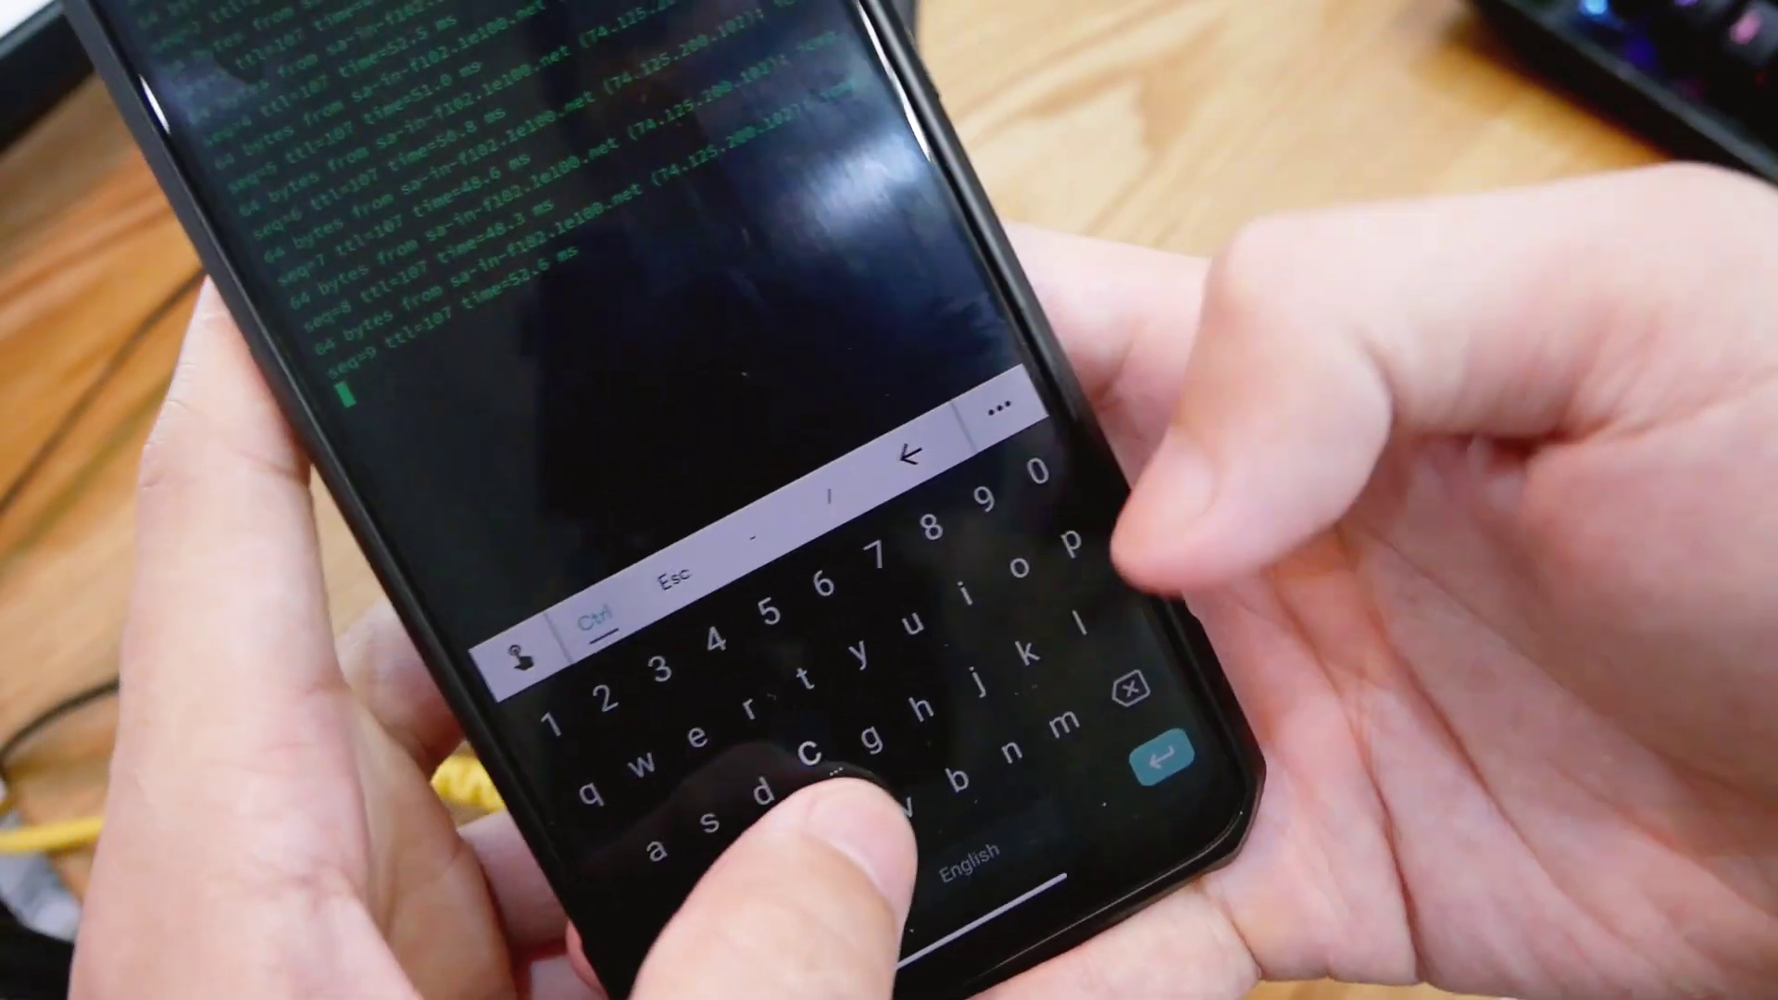
type("pijg")
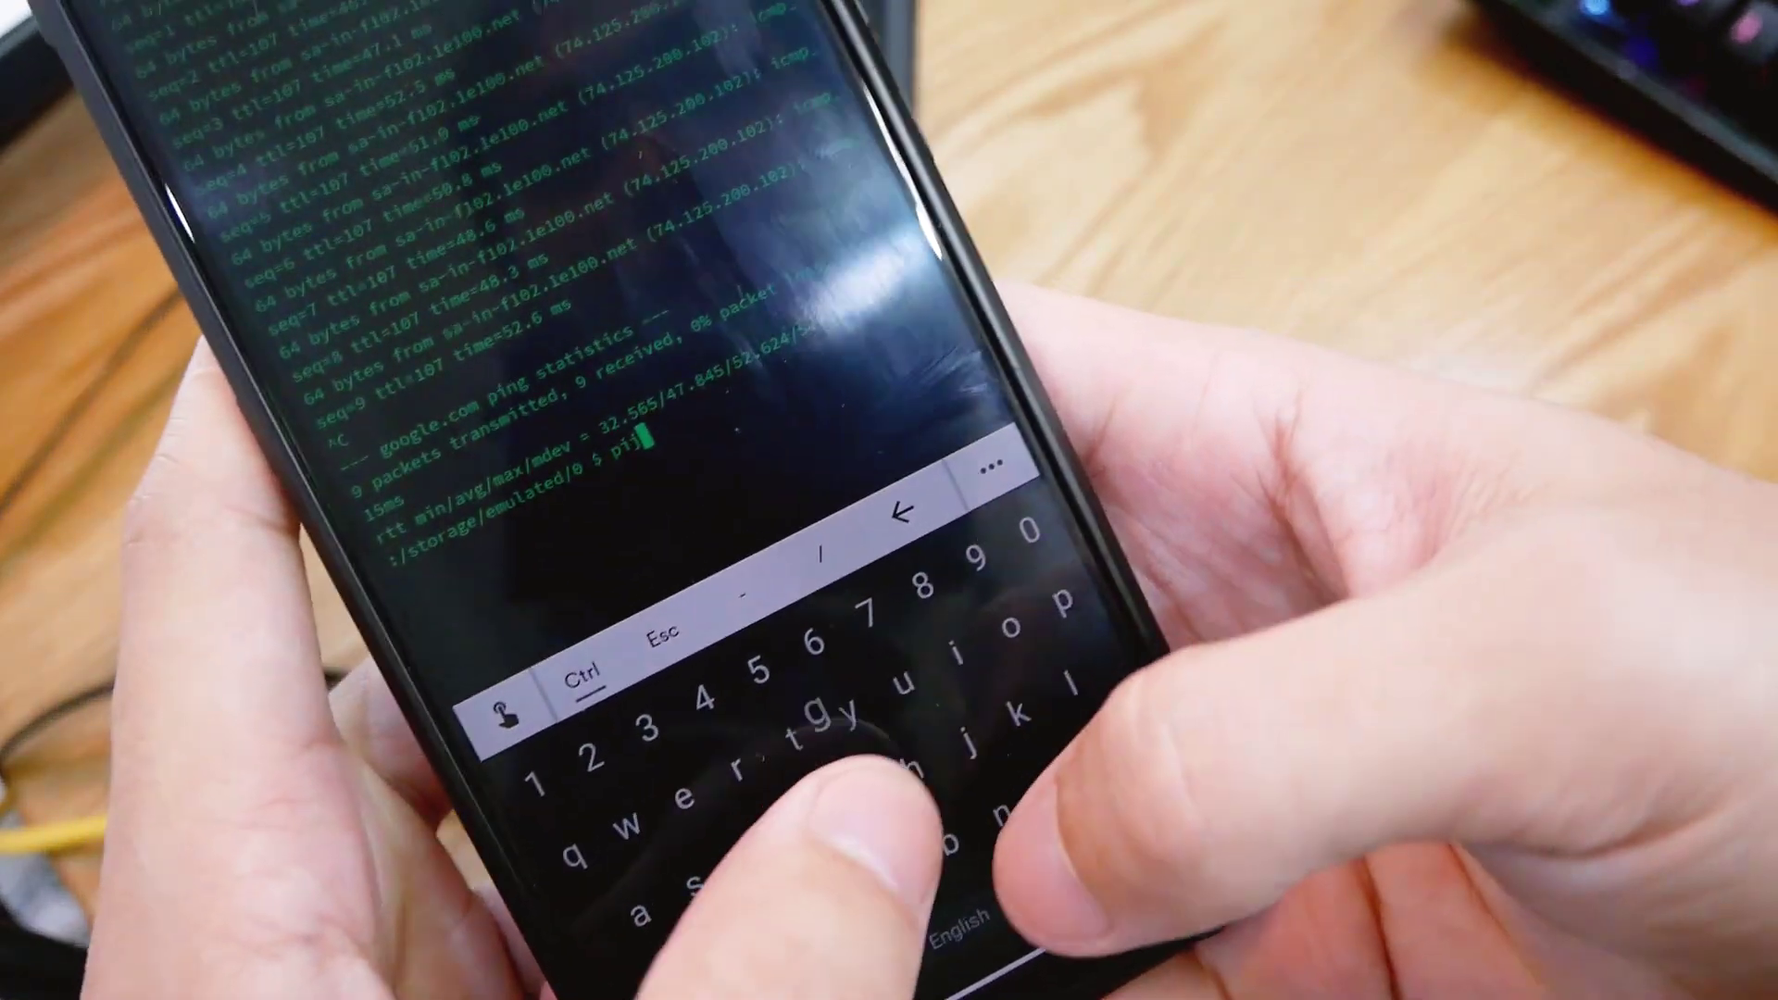
key("BackSpace")
key("BackSpace")
type("ng ")
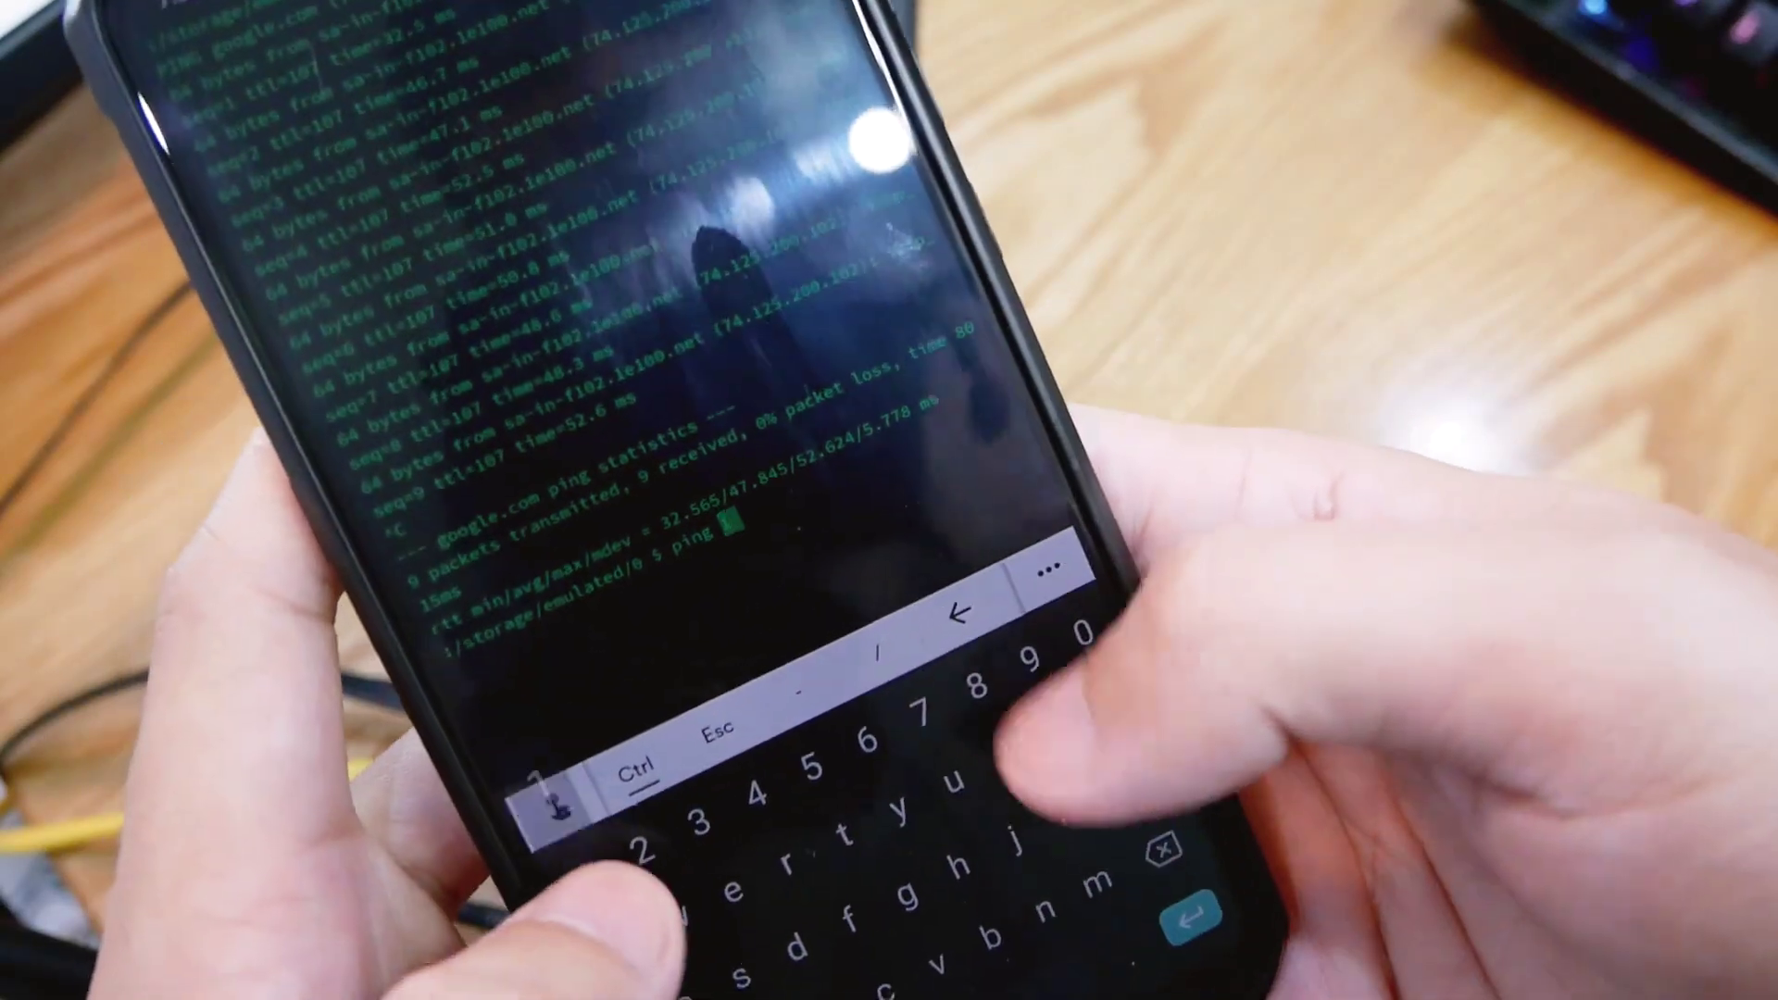
type("192.168")
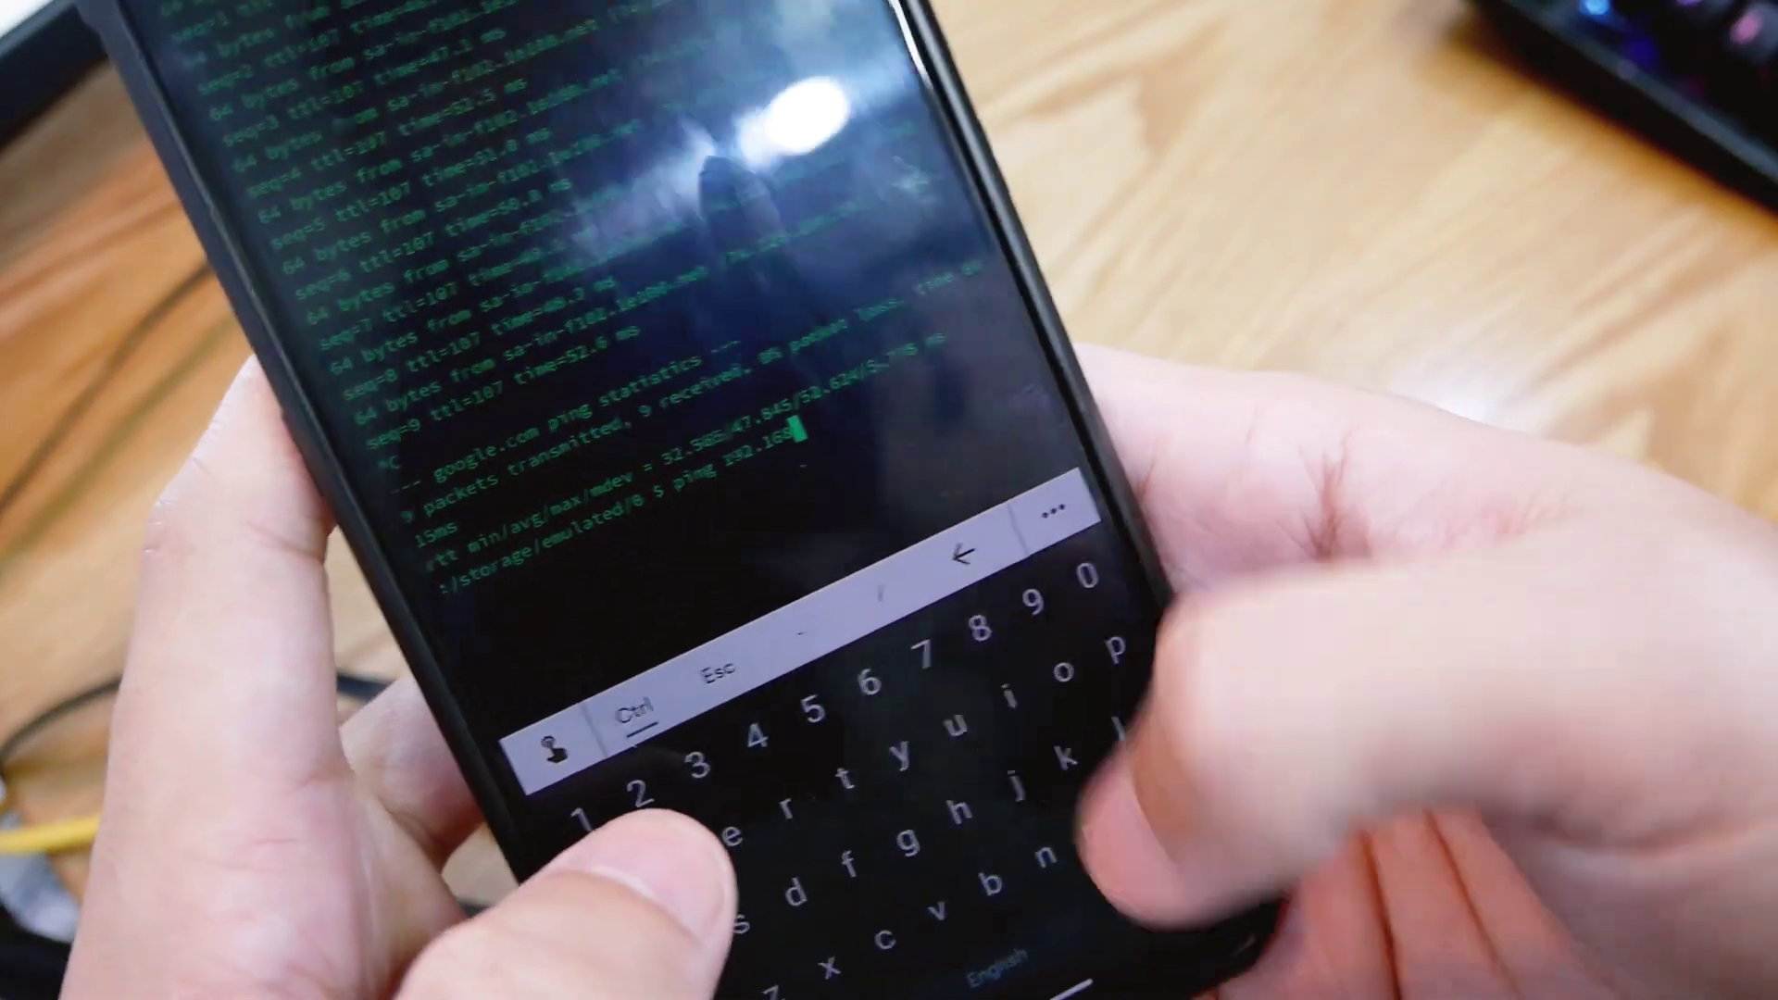
type(".1.1")
Step: Ping 192.168.1.1 and 192.168.1.209 from the guest phone; both show 100% packet loss
key("Return")
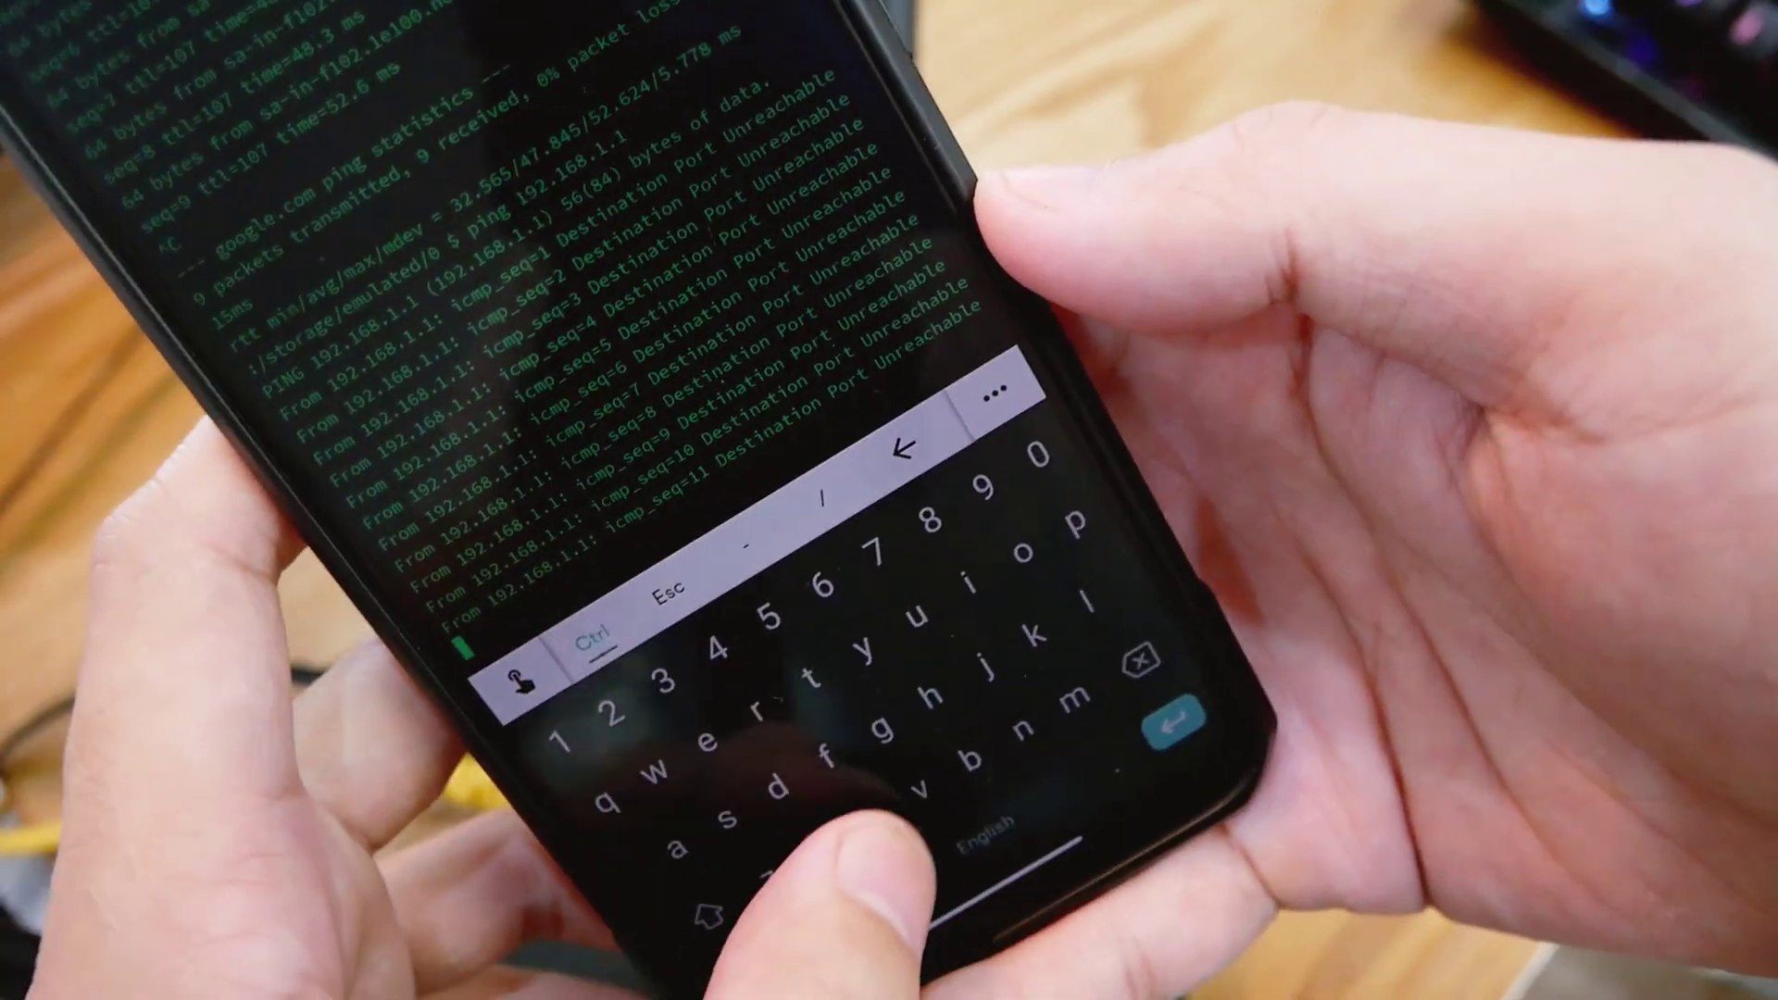
key("ctrl+c")
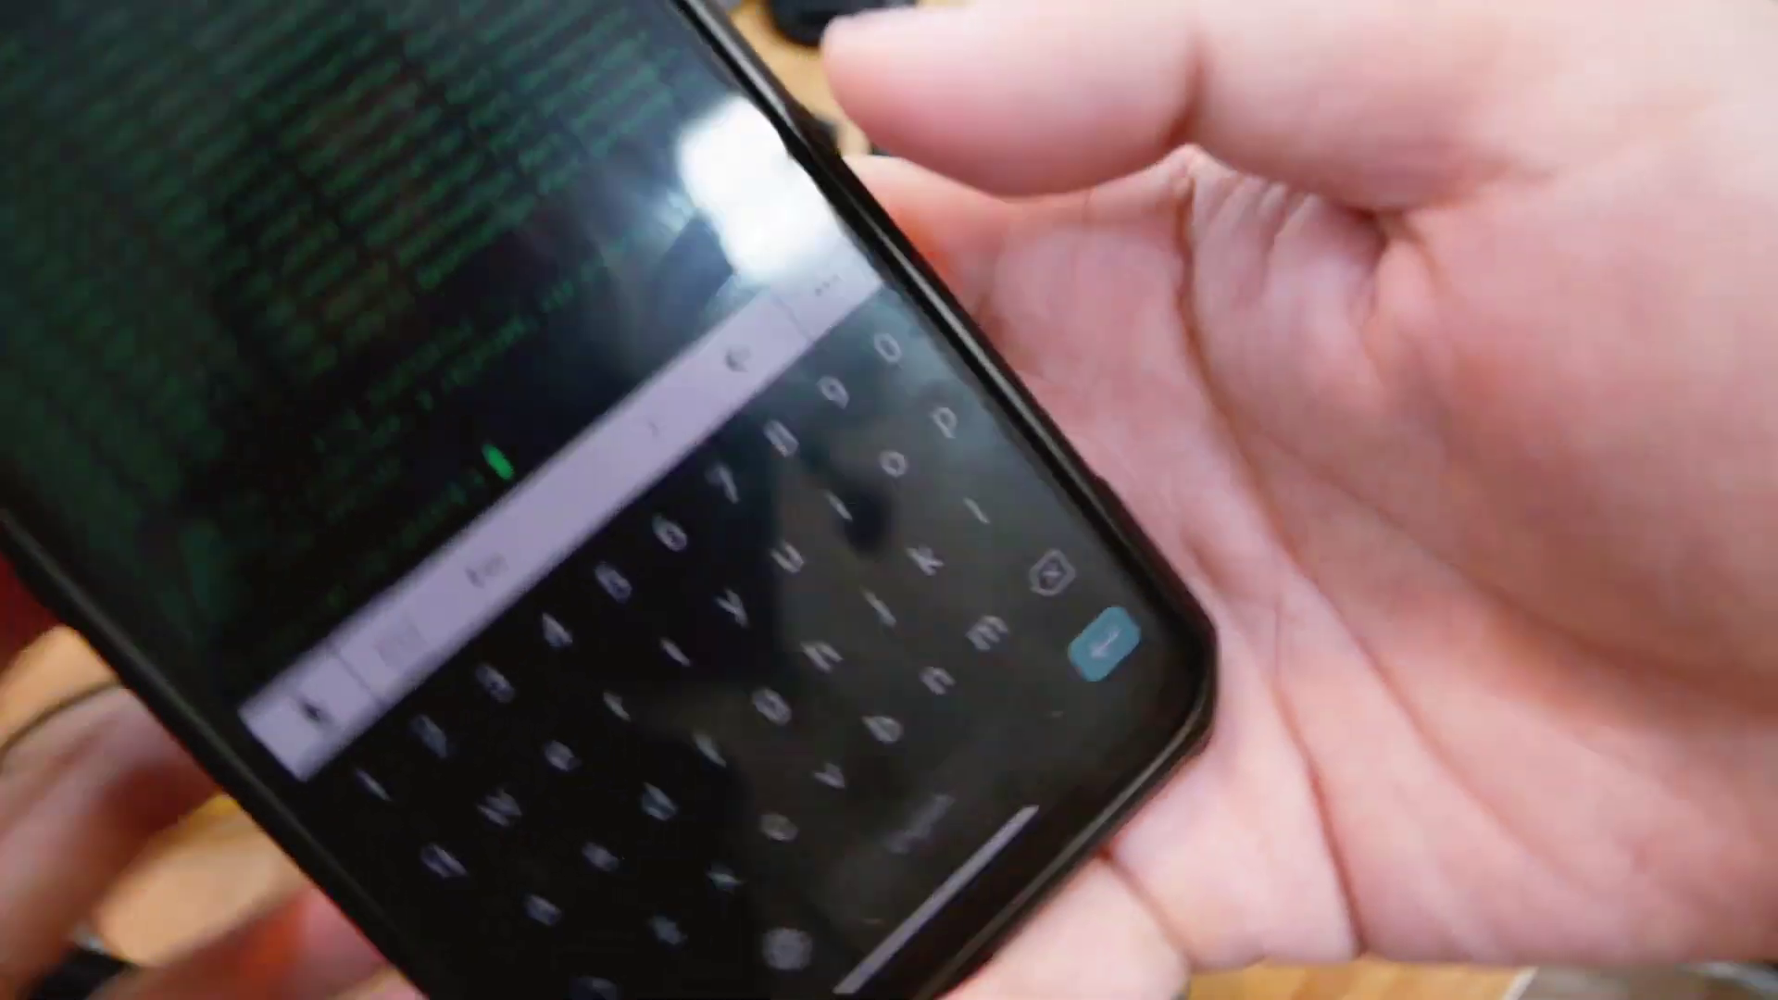
type("ping")
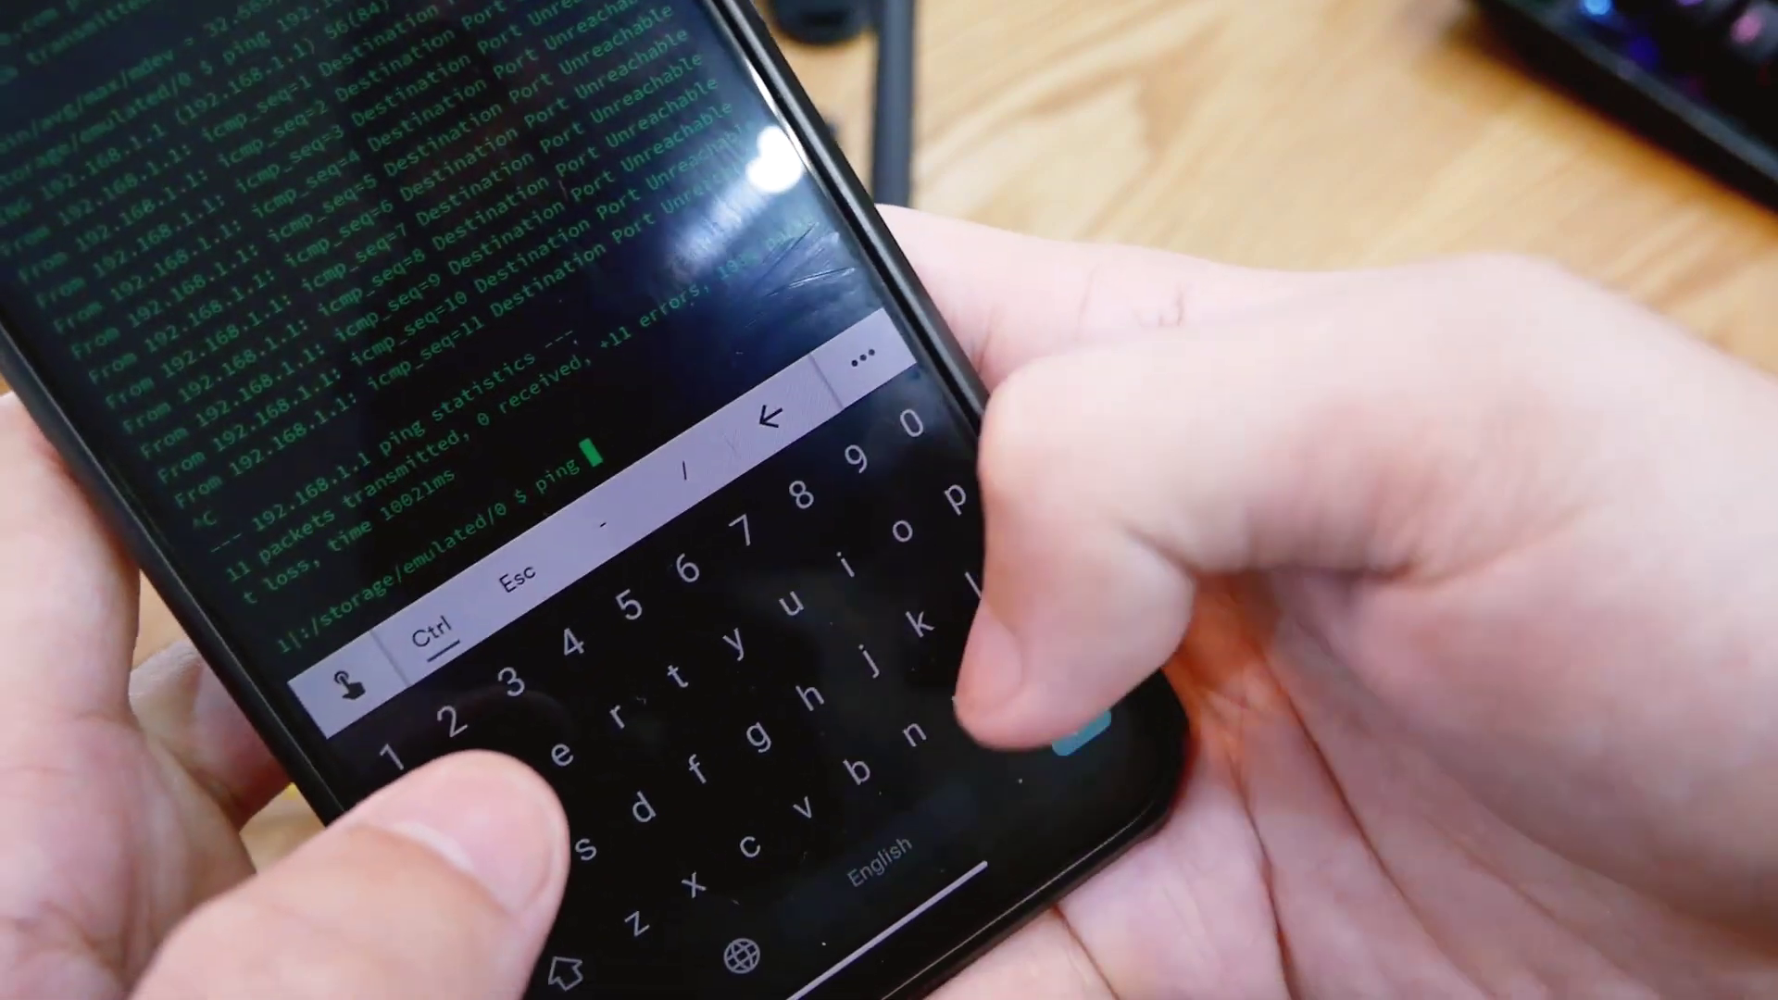
type(" 192.68")
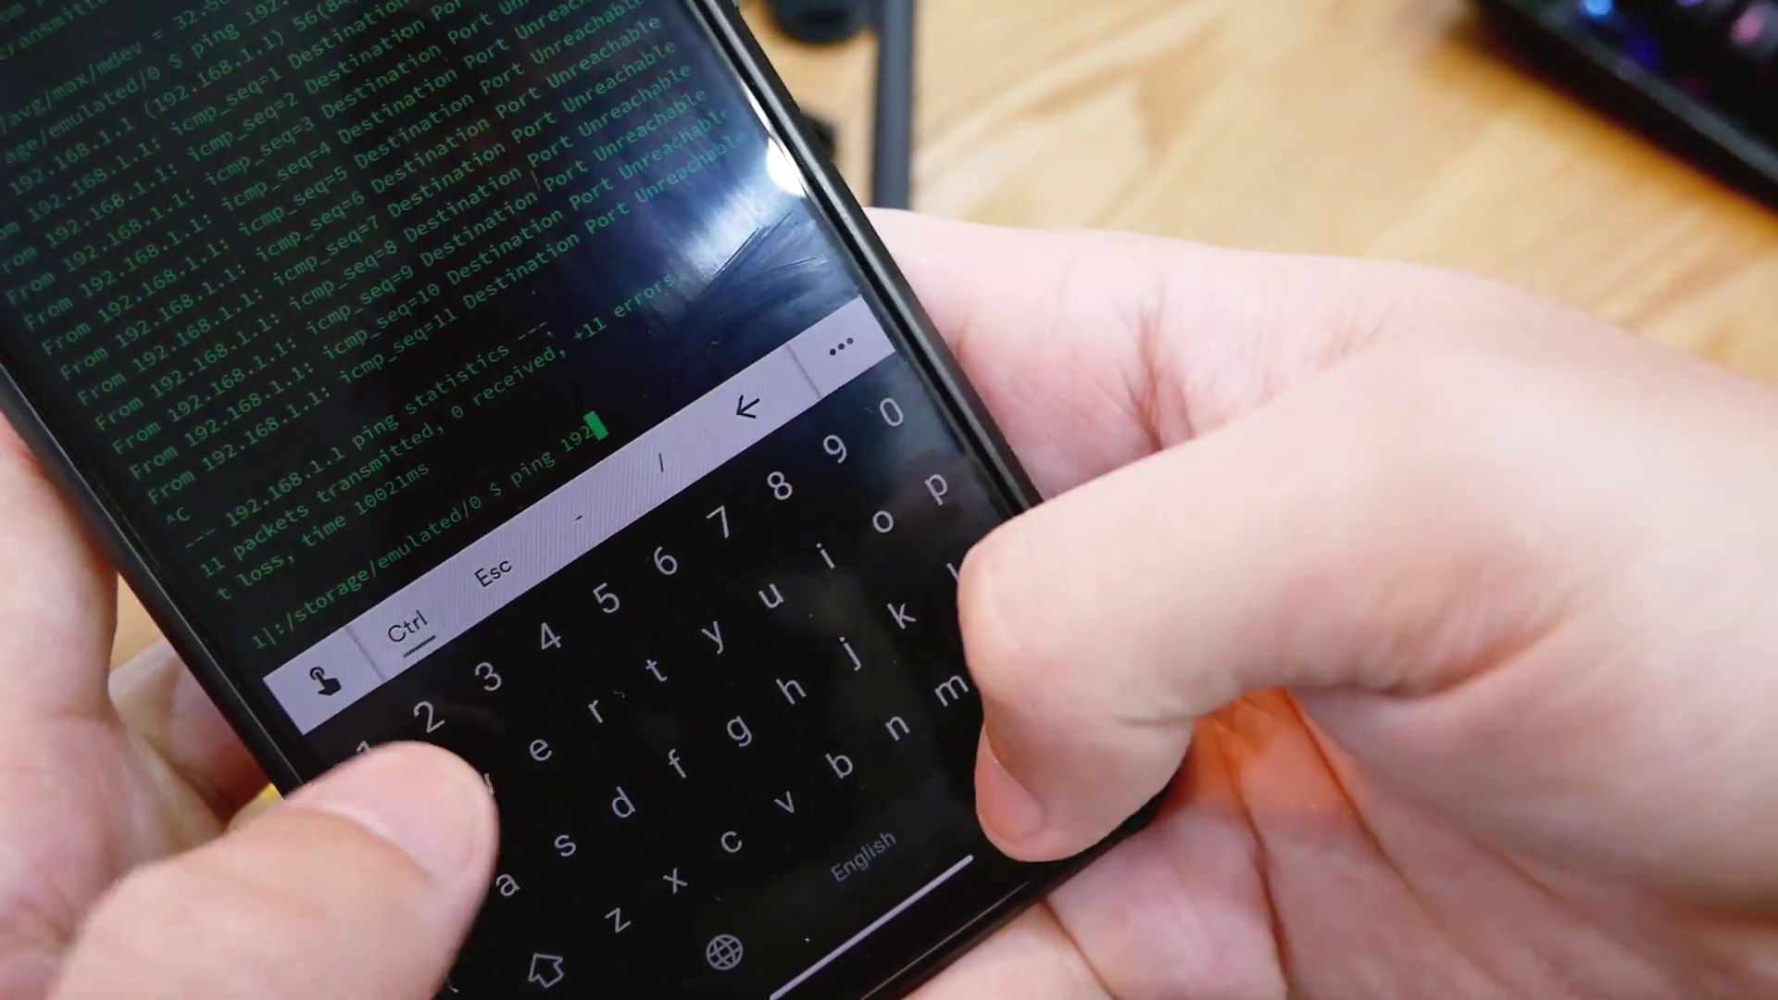
key("BackSpace")
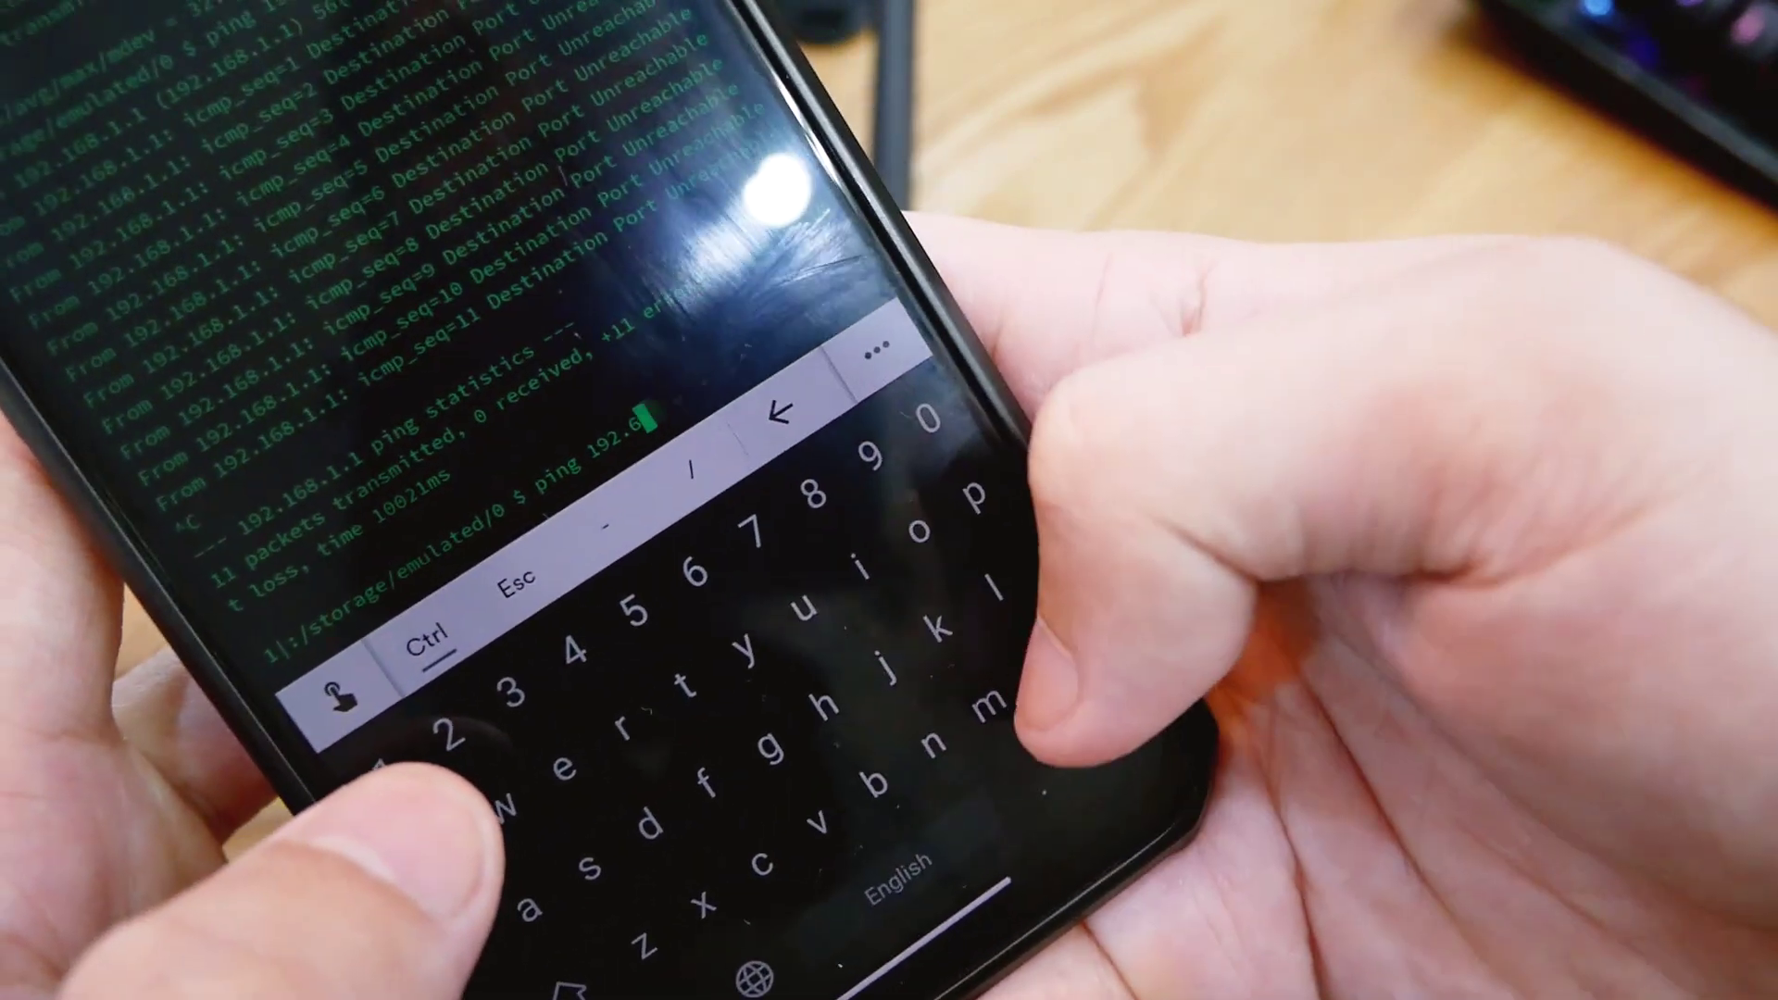
type("178")
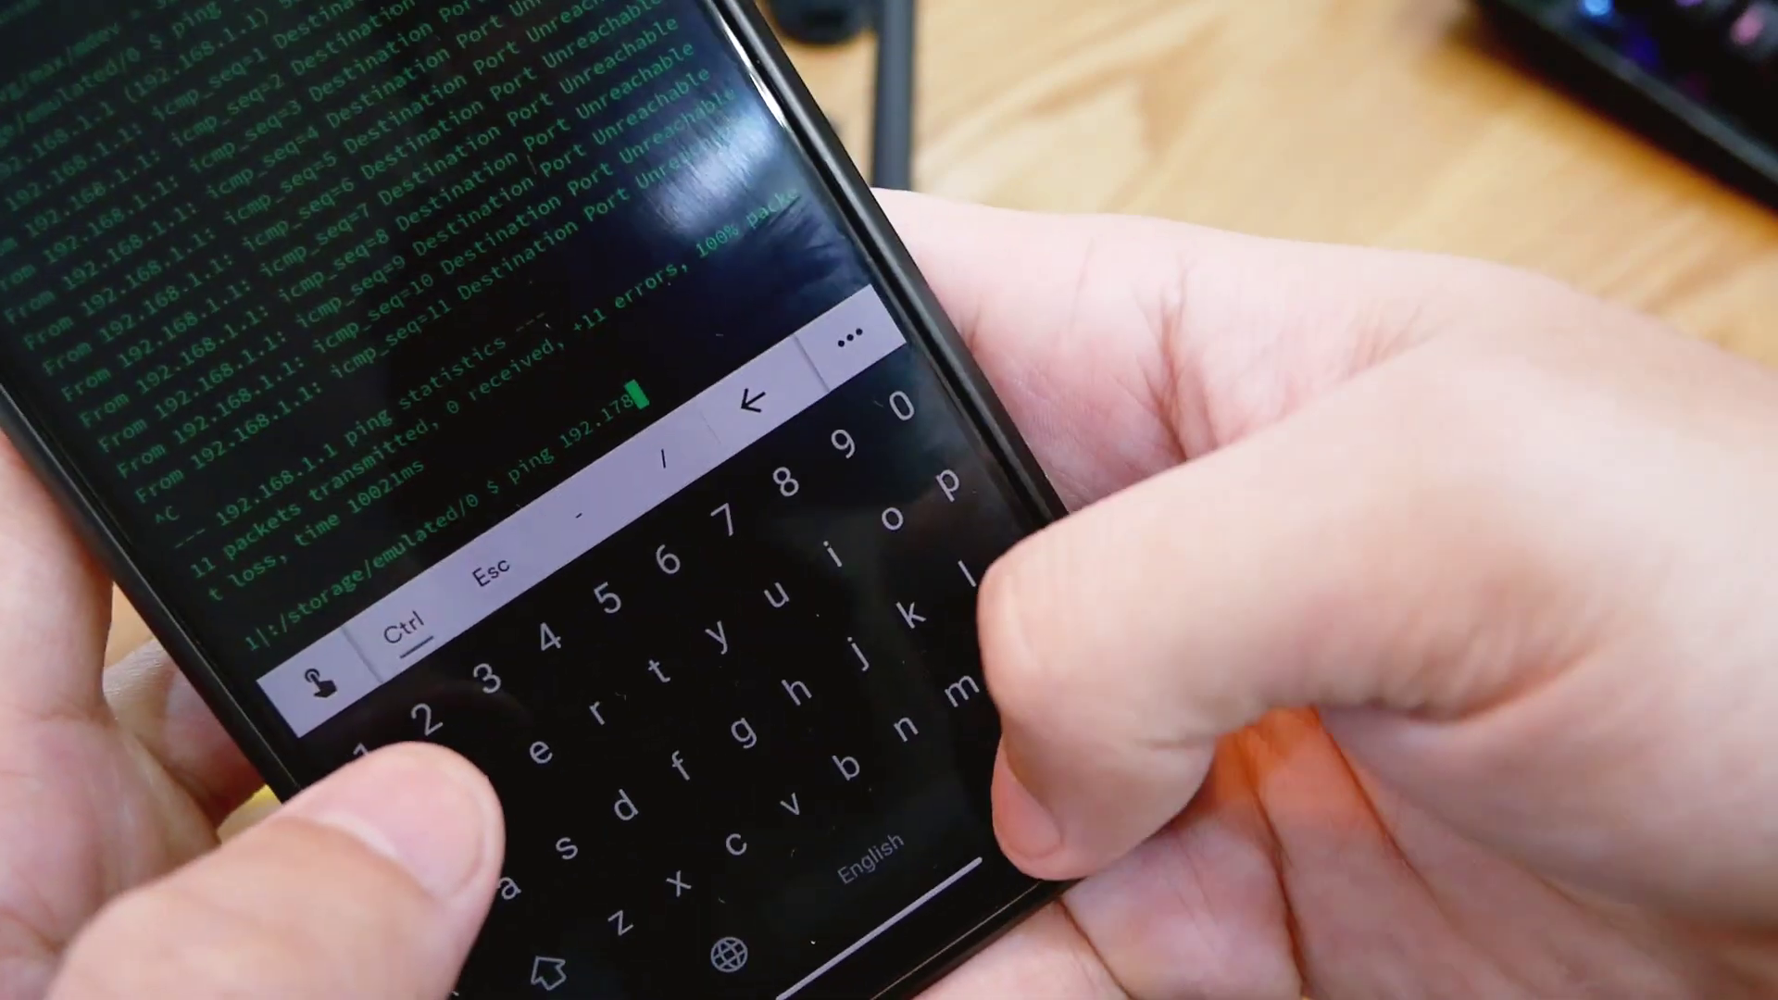
type(".")
key("BackSpace")
key("BackSpace")
key("BackSpace")
type("6")
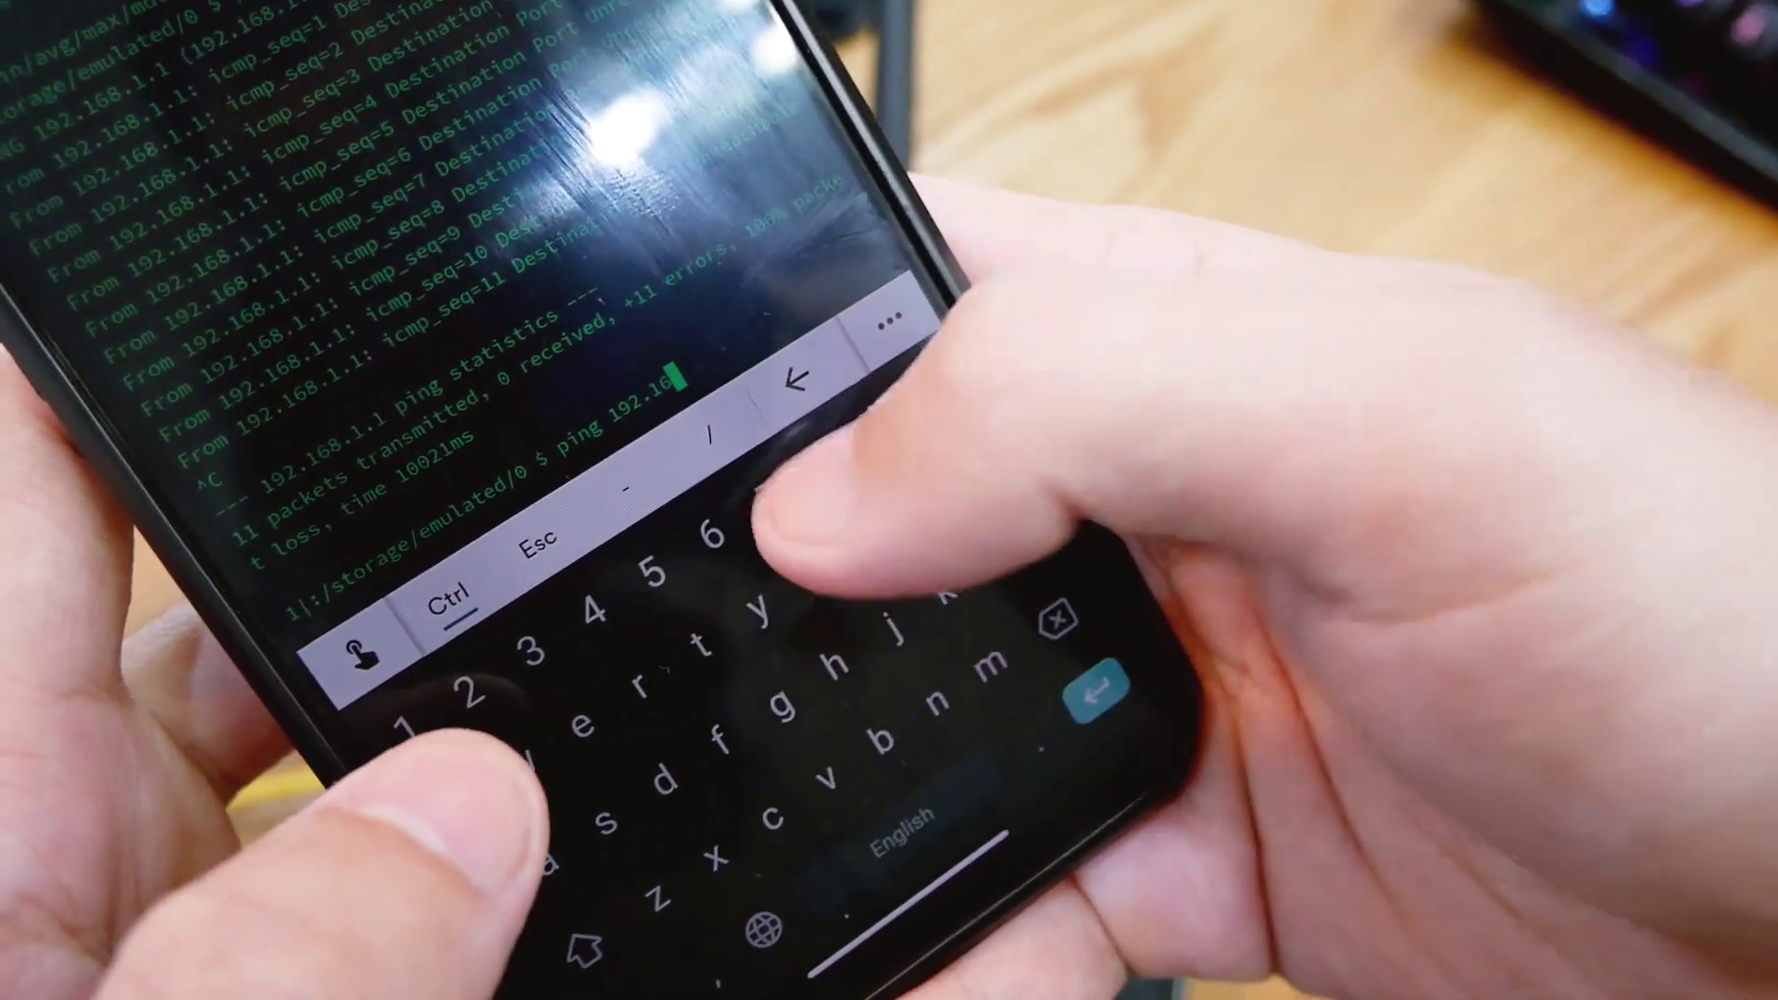
type("8.1.209")
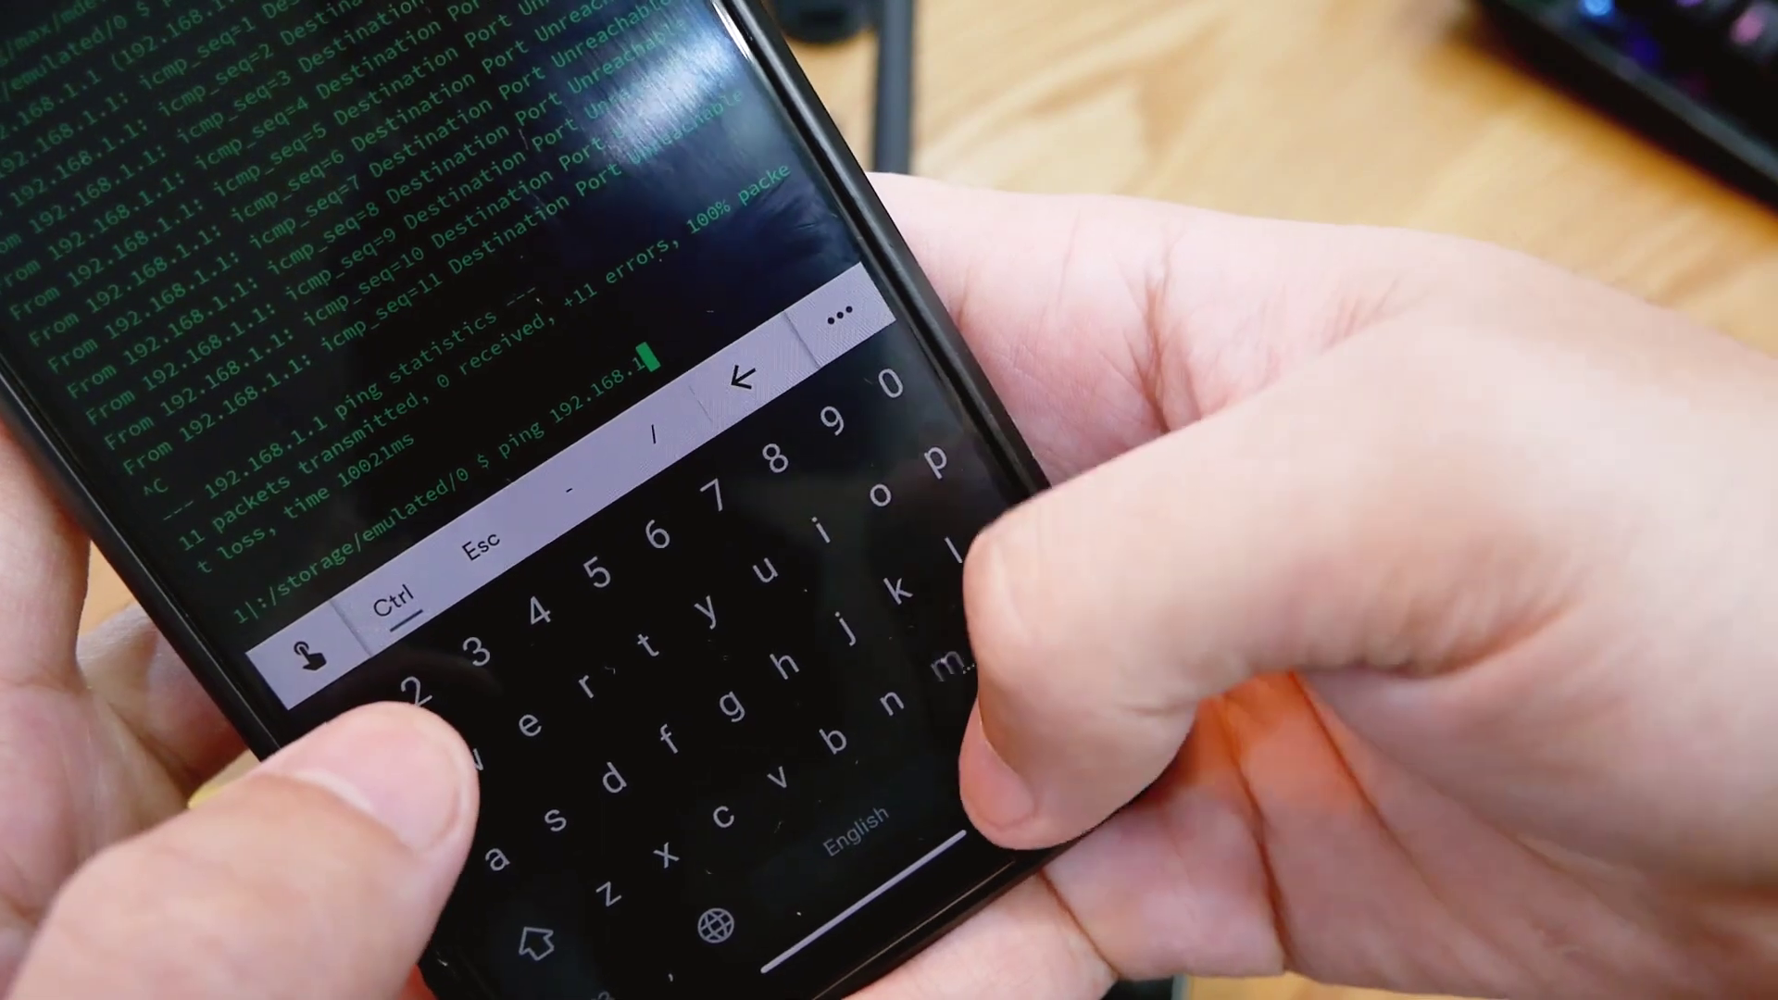
key("Return")
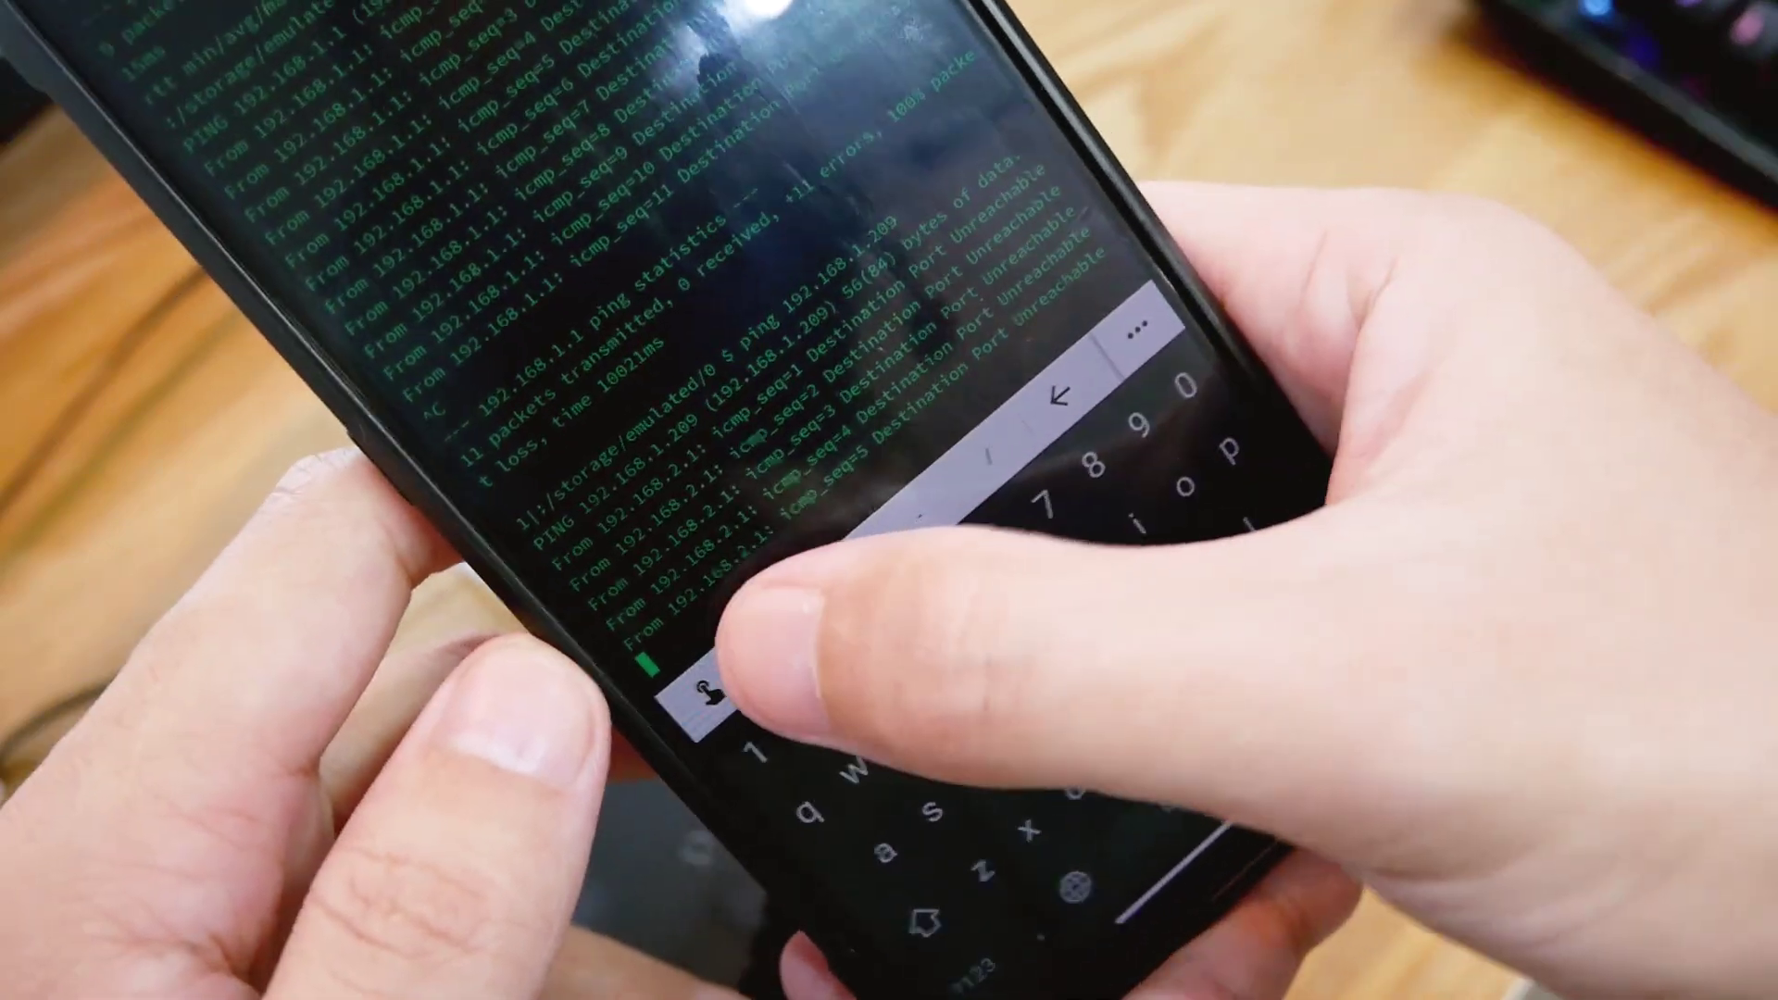
key("ctrl+c")
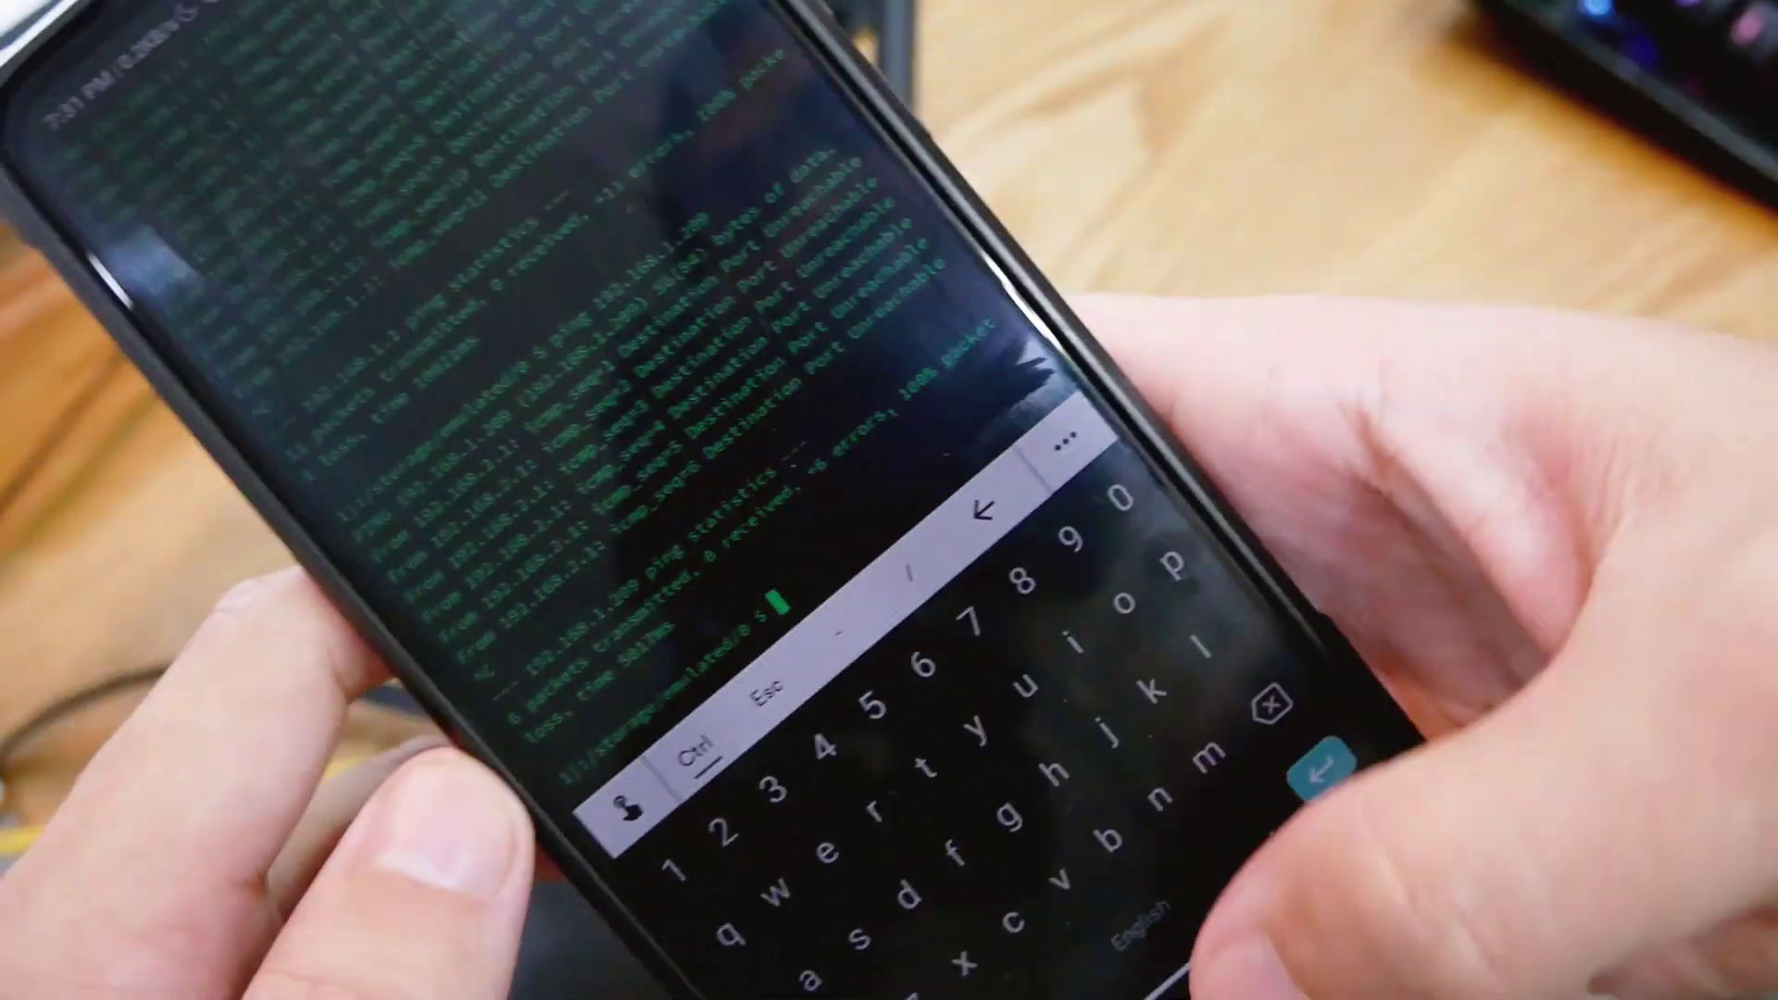
Step: Launch Chrome incognito on the phone and load google.com
key("super")
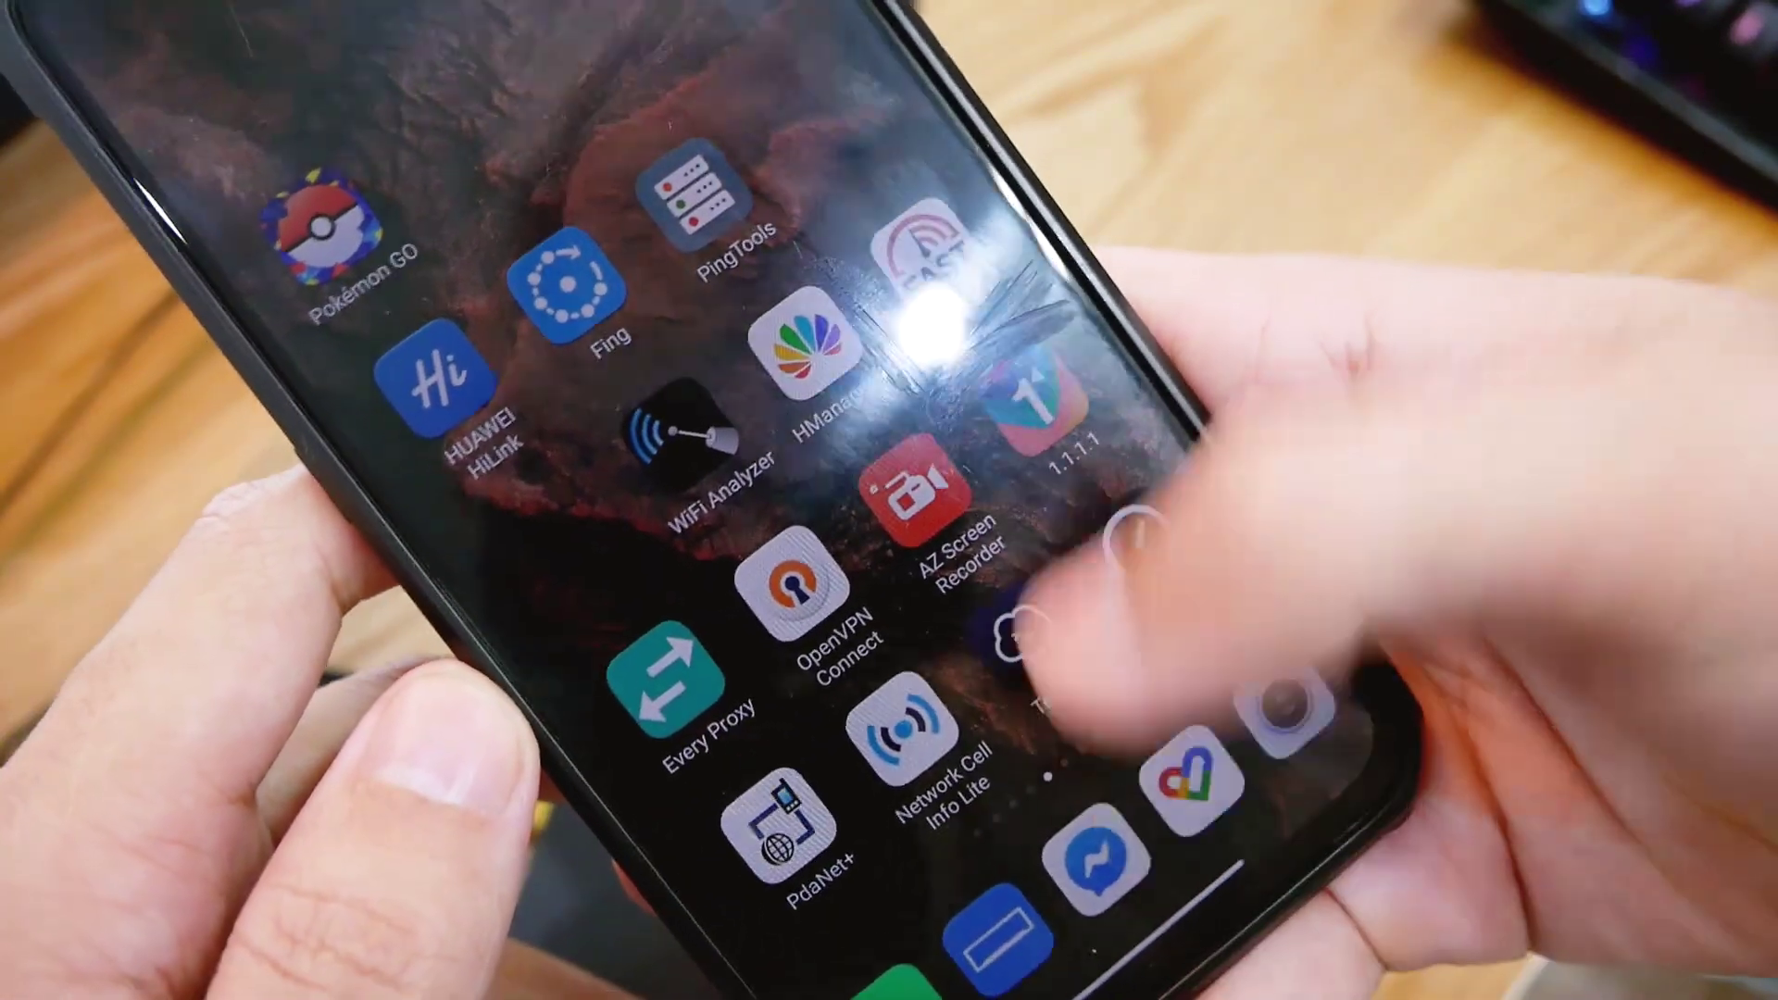
left_click_drag(1065, 648, 1250, 482)
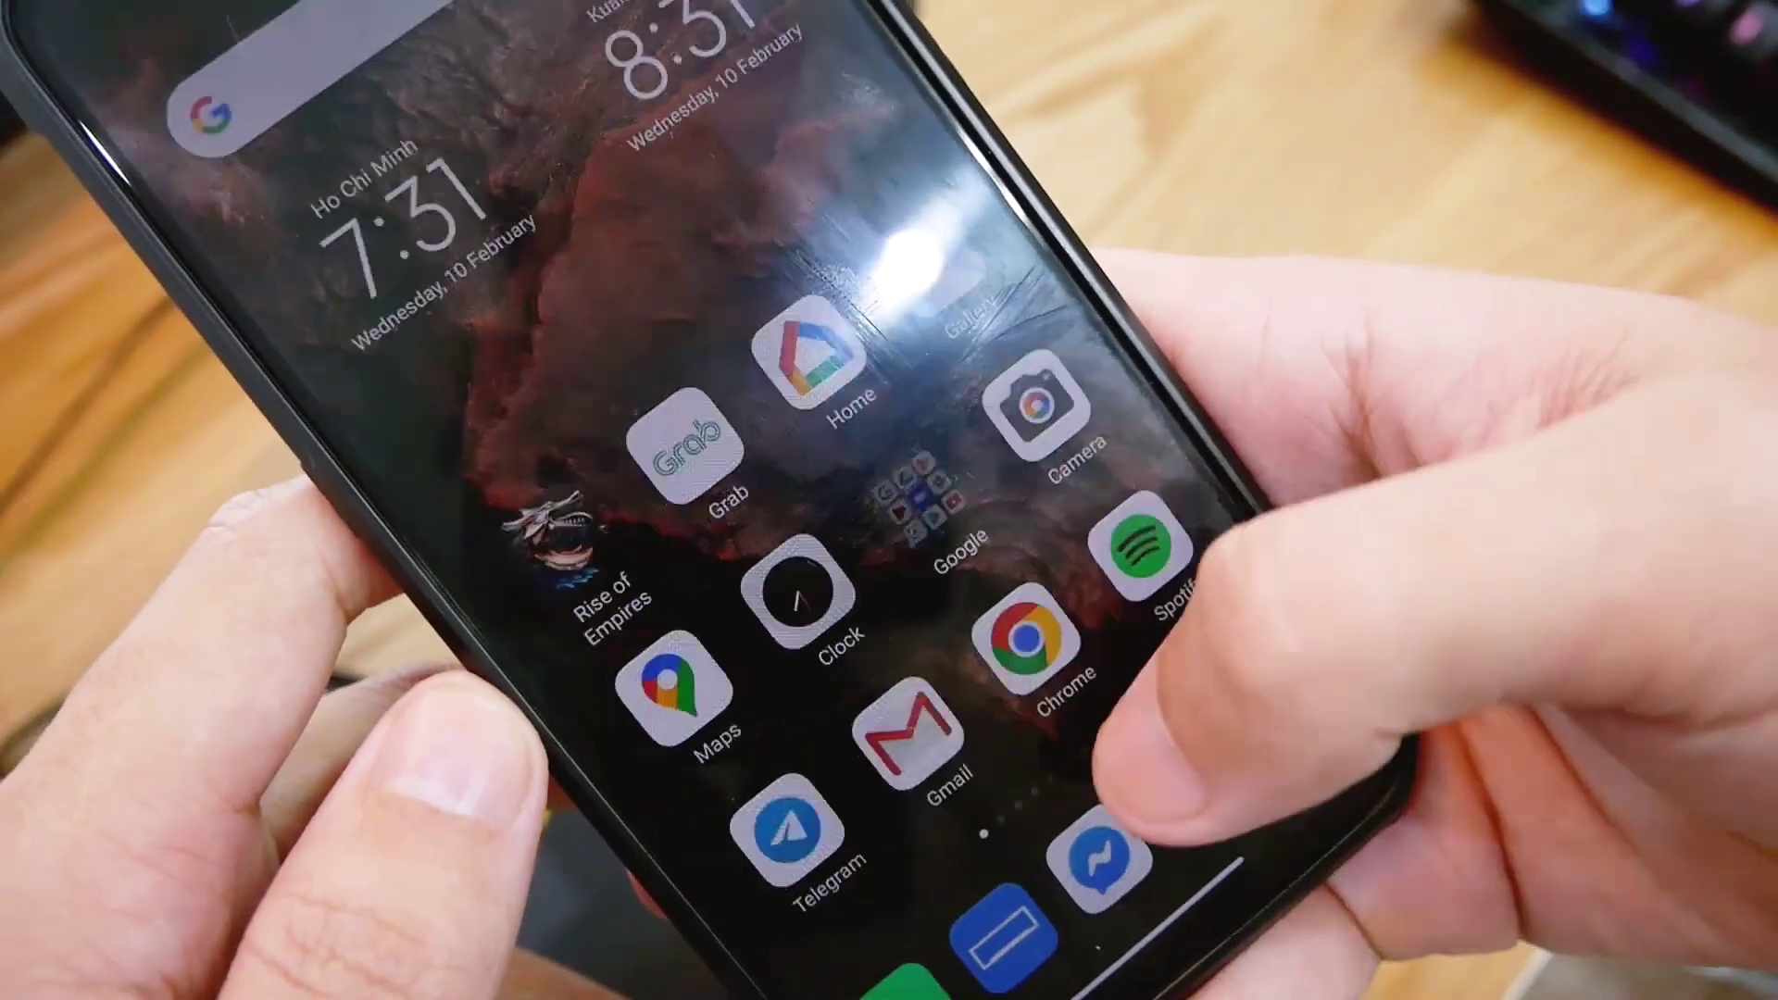
left_click(1022, 622)
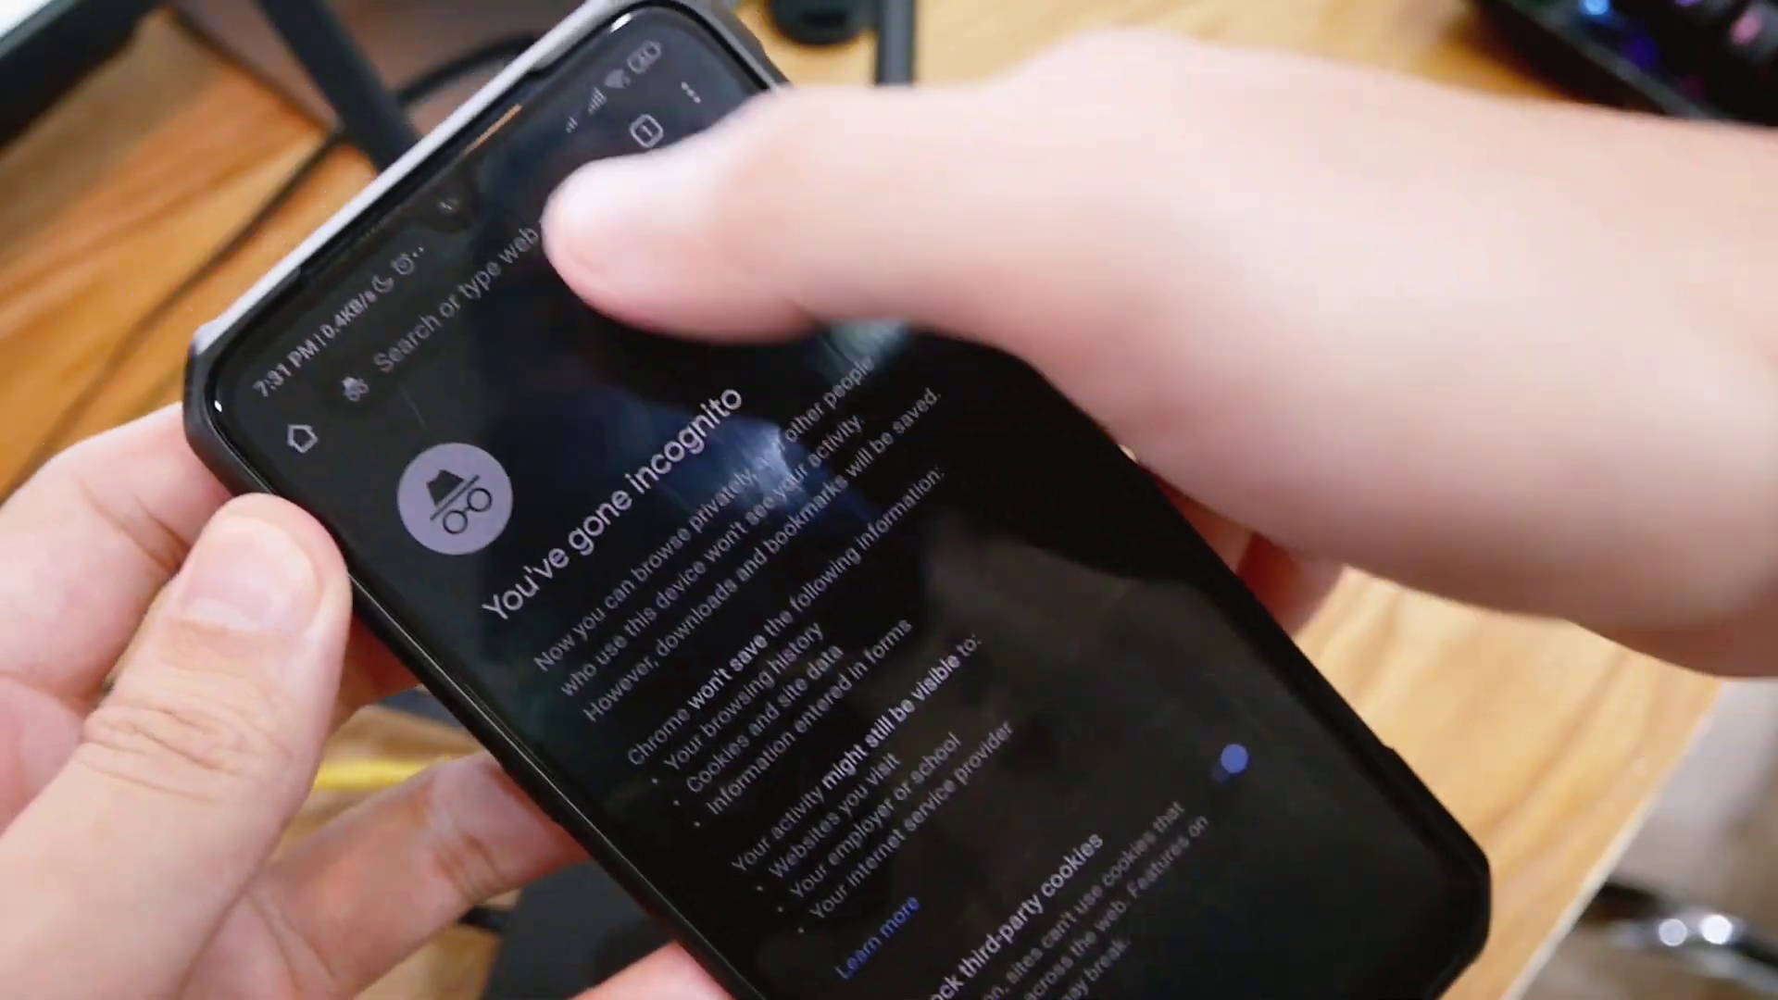
left_click(421, 222)
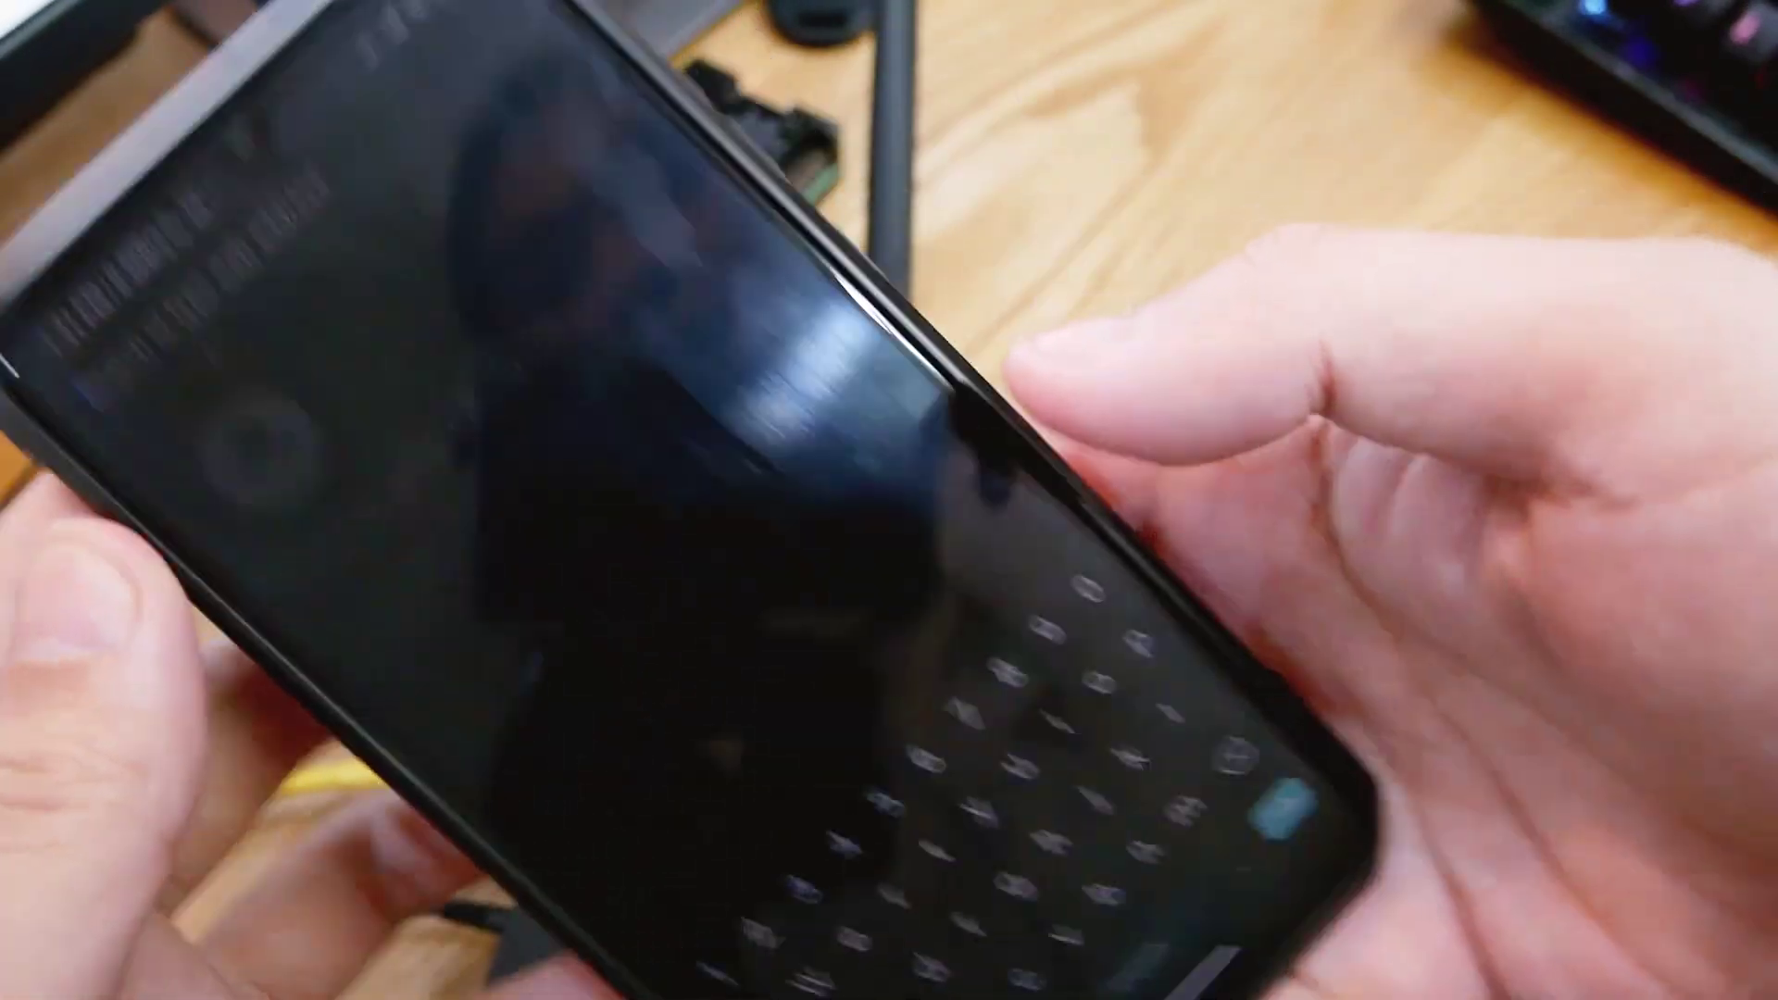
type("google.com")
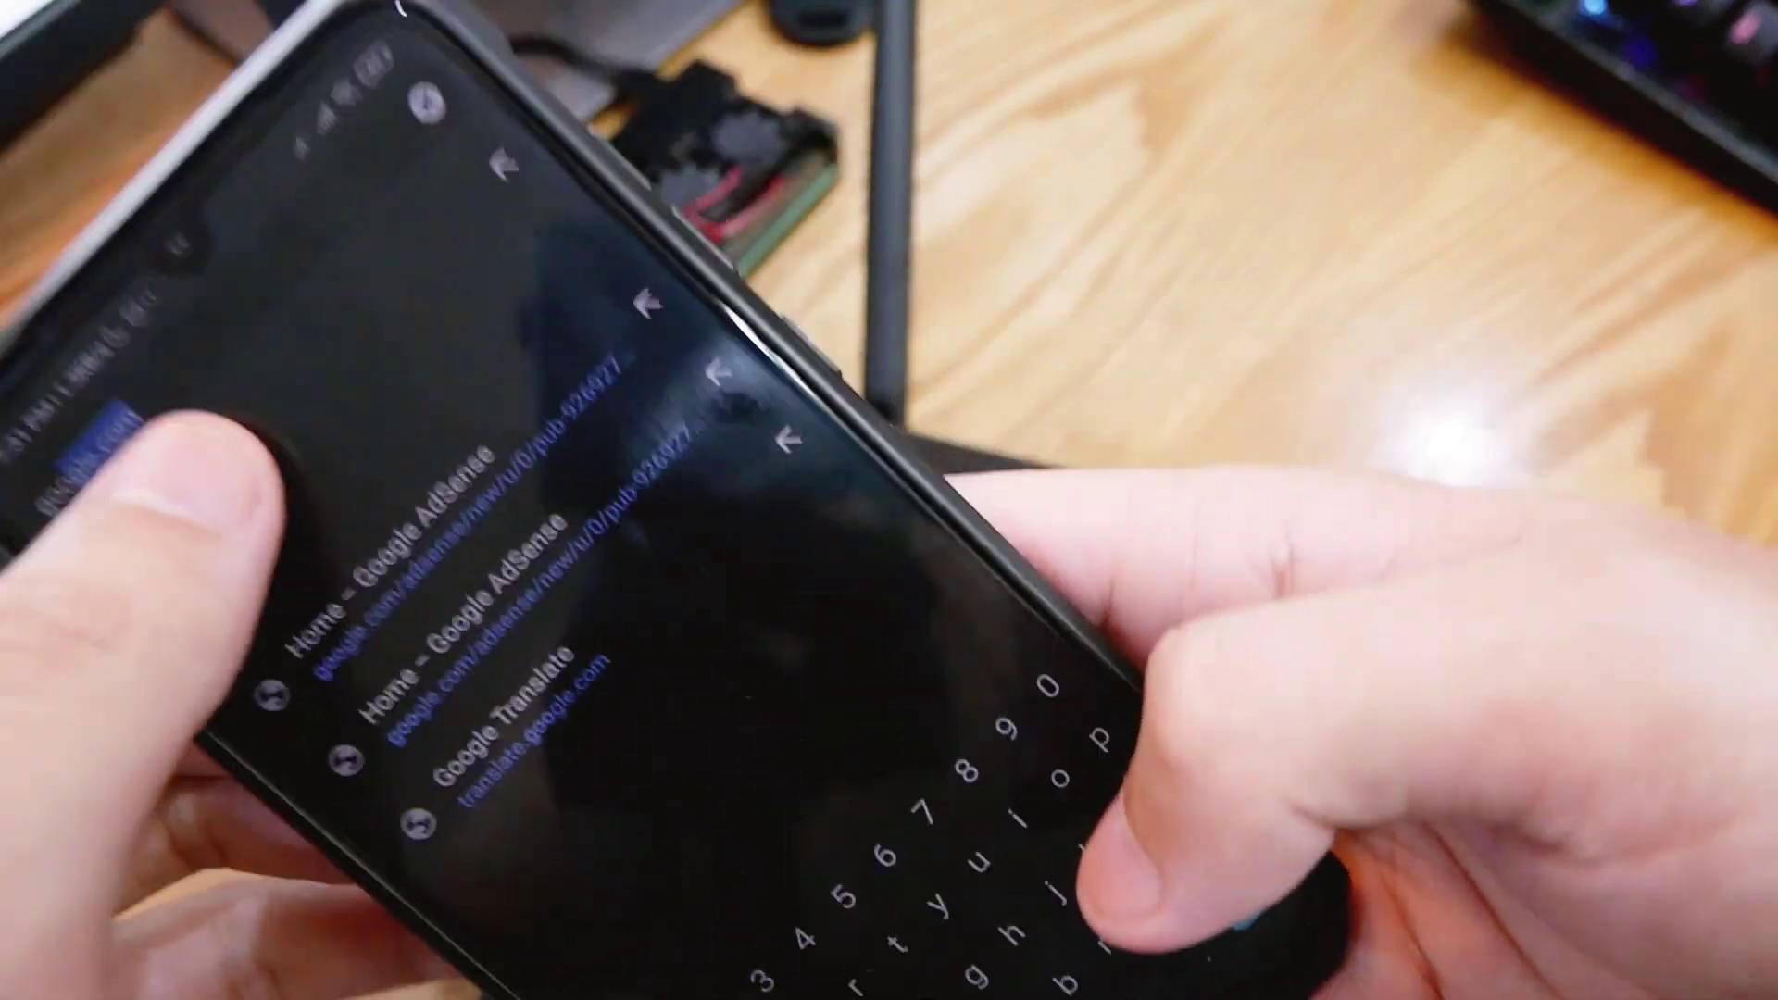
left_click(1255, 761)
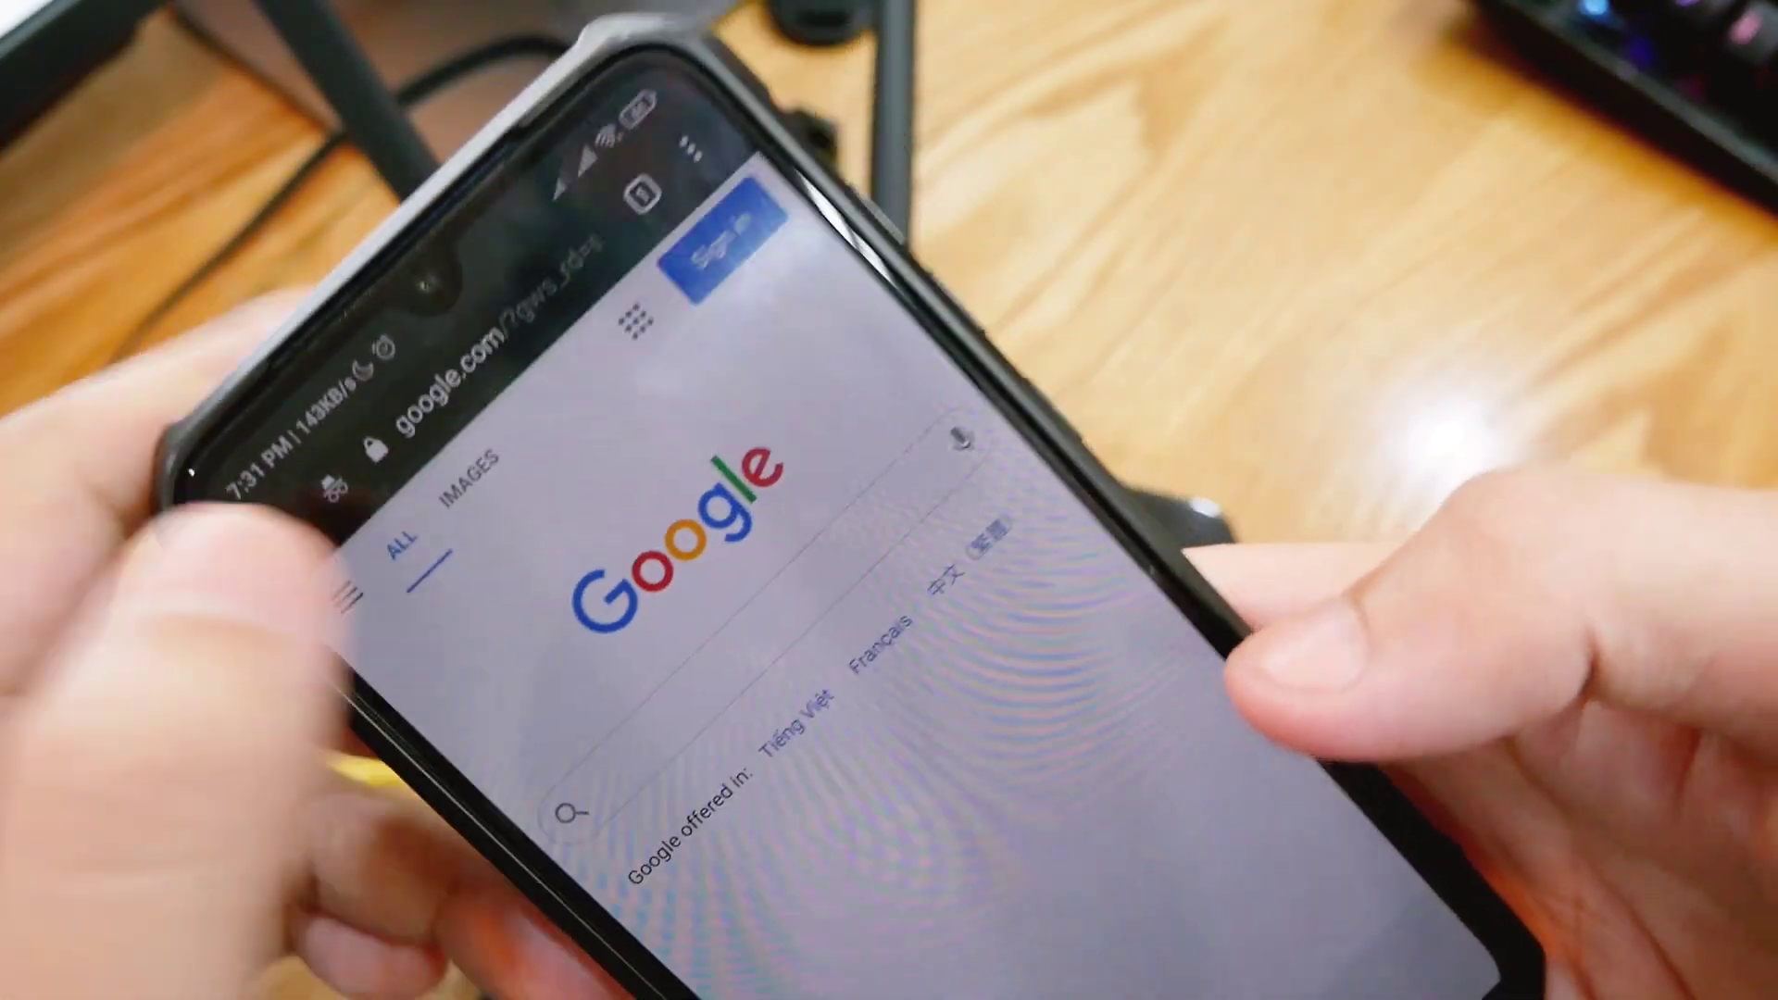
Step: Load 192.168.1.1 and see the connection refused
left_click(514, 310)
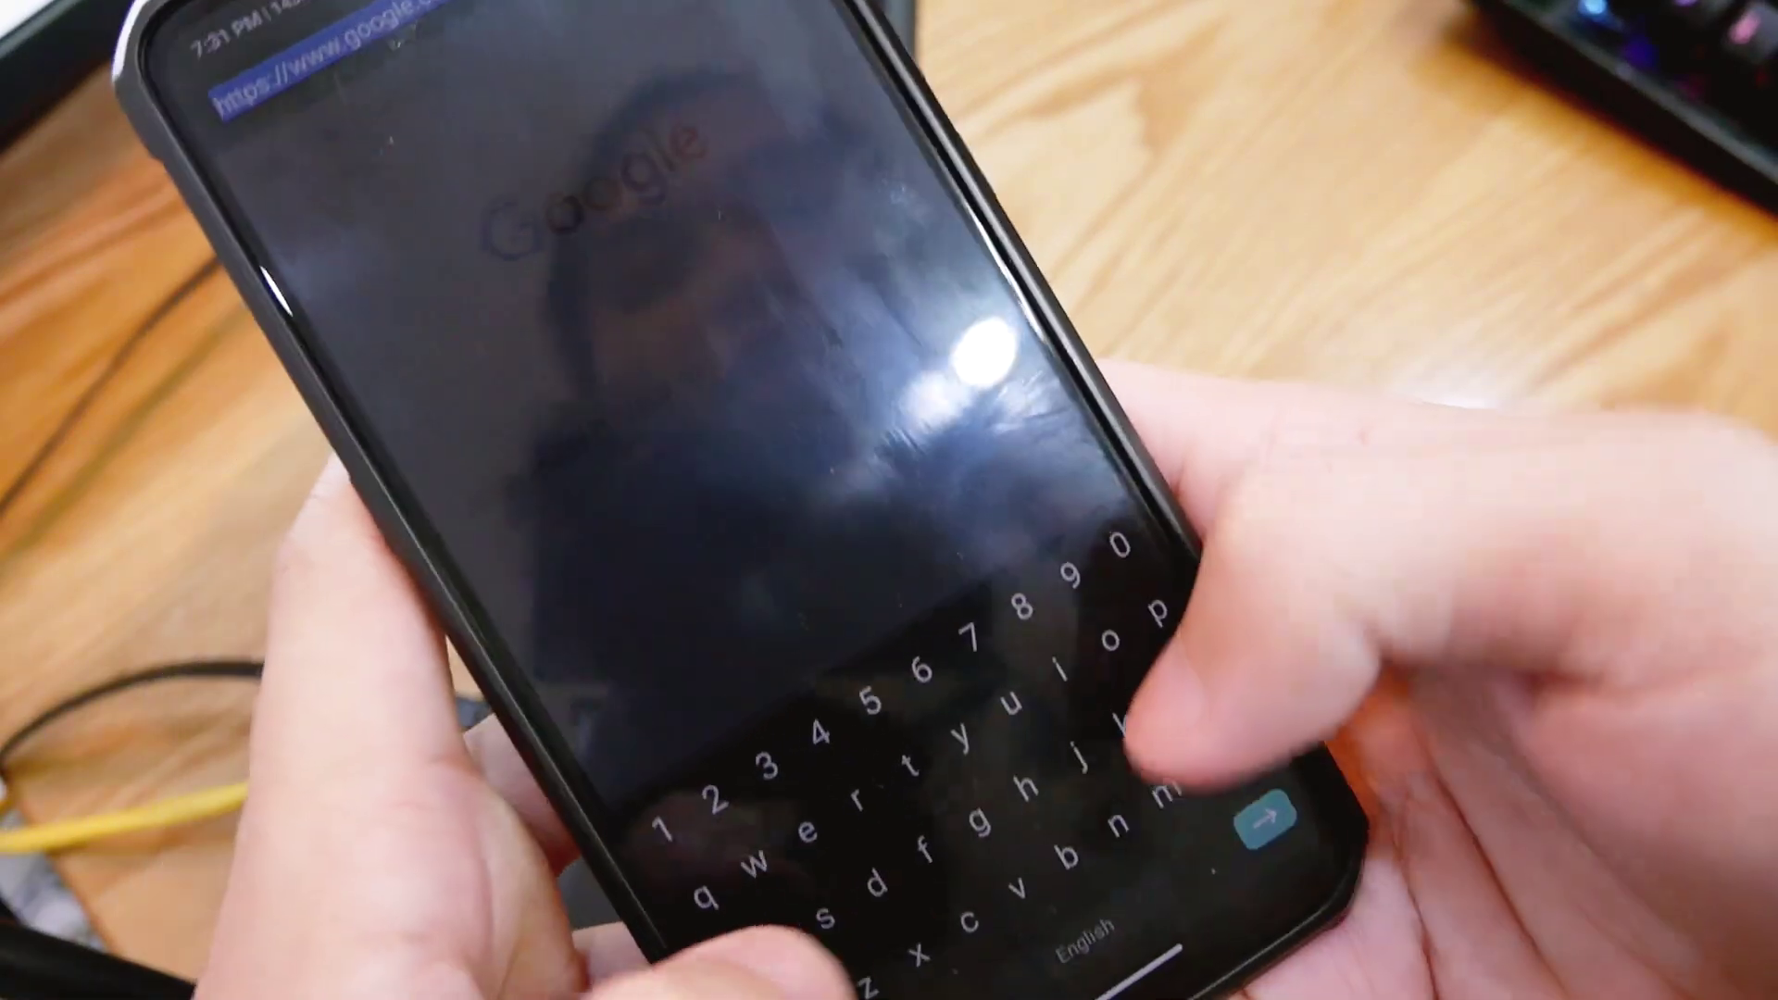
type("192")
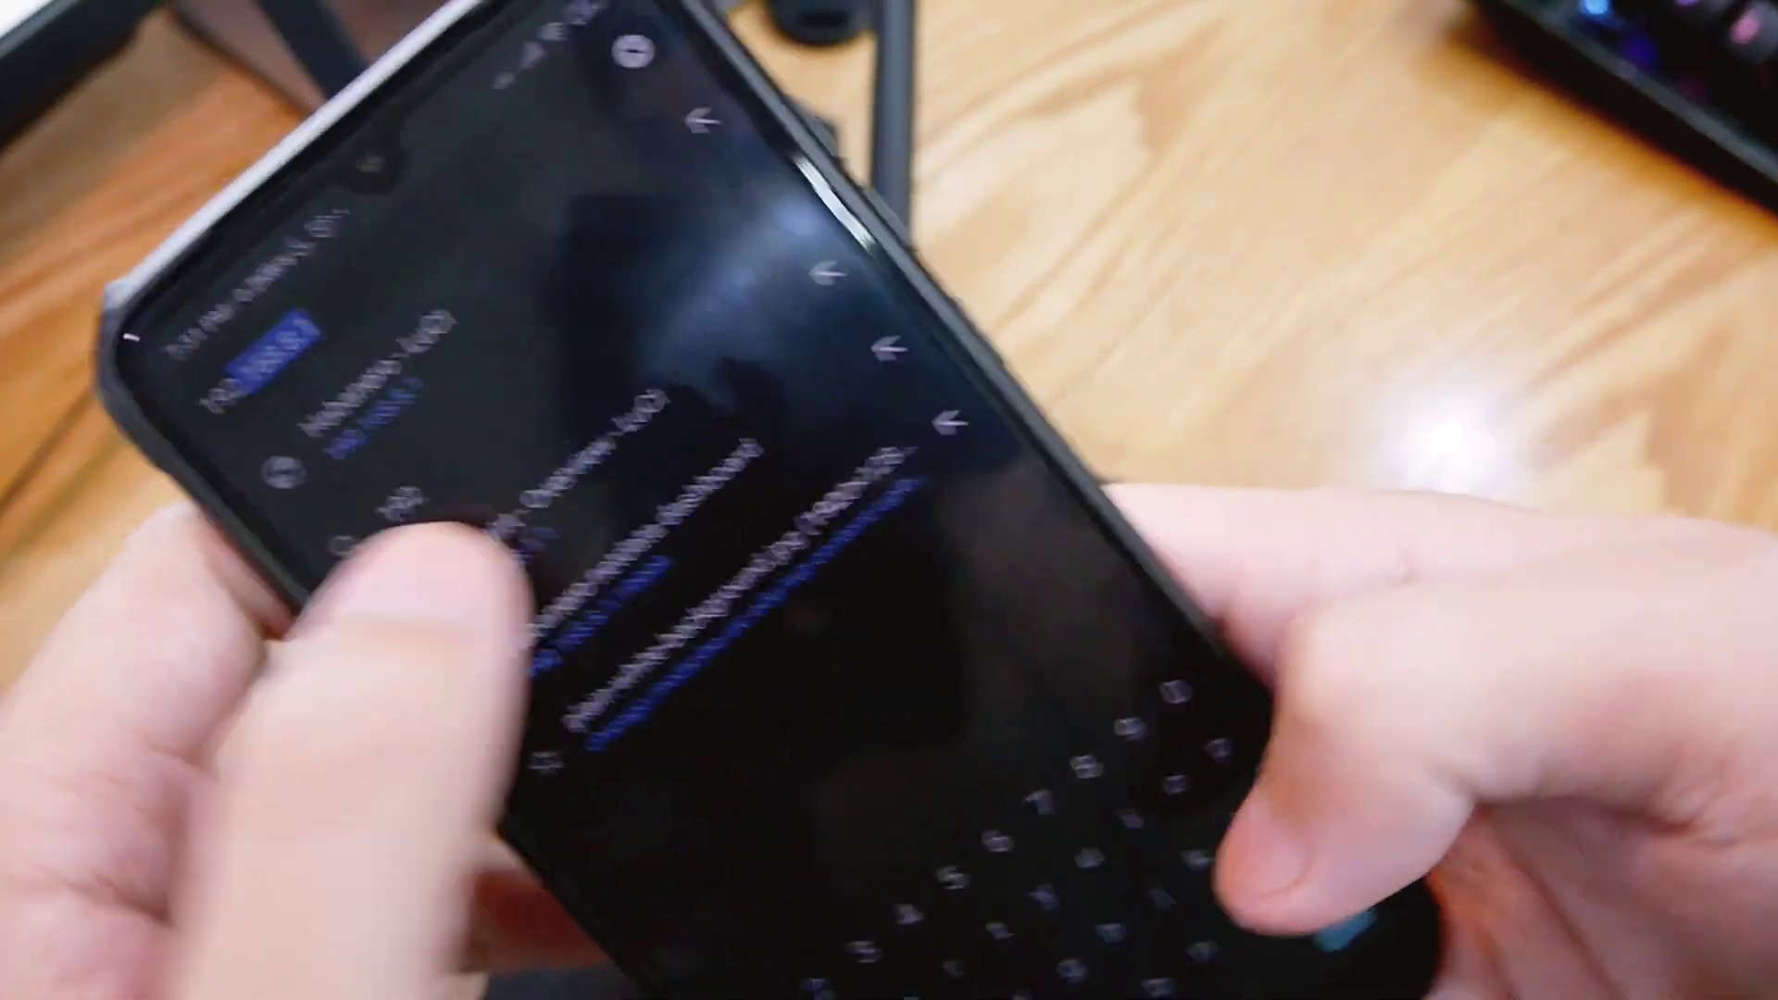
left_click(481, 542)
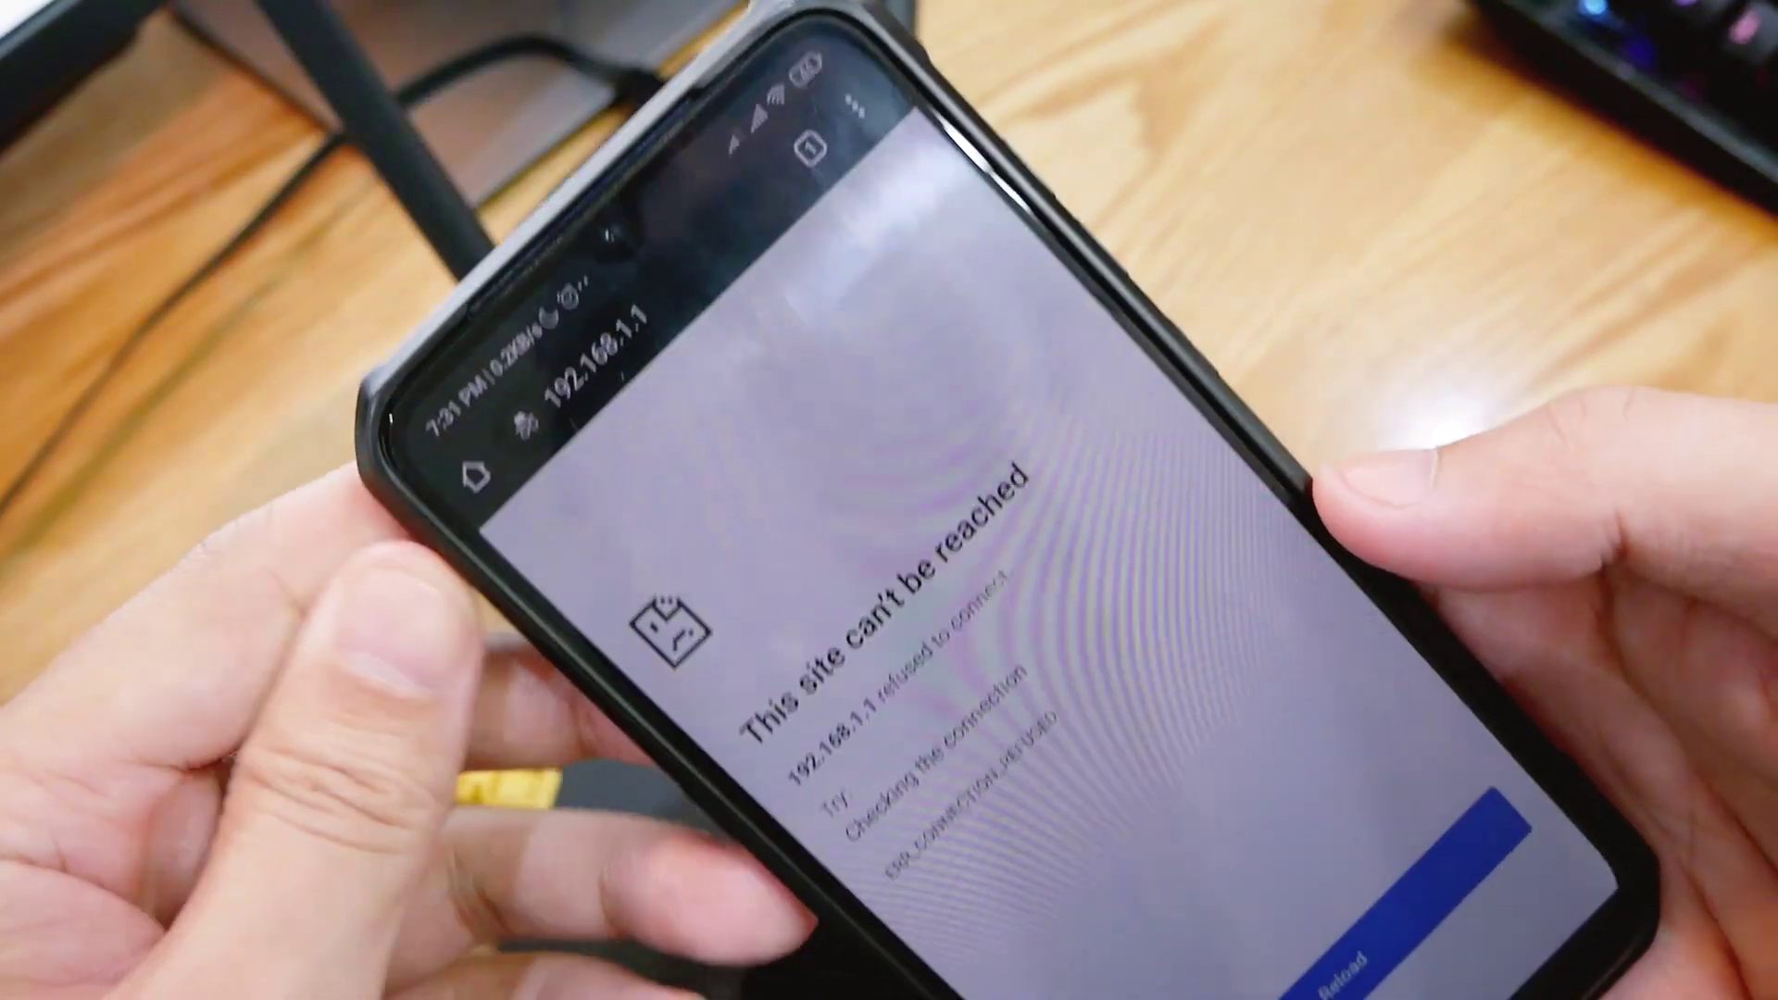